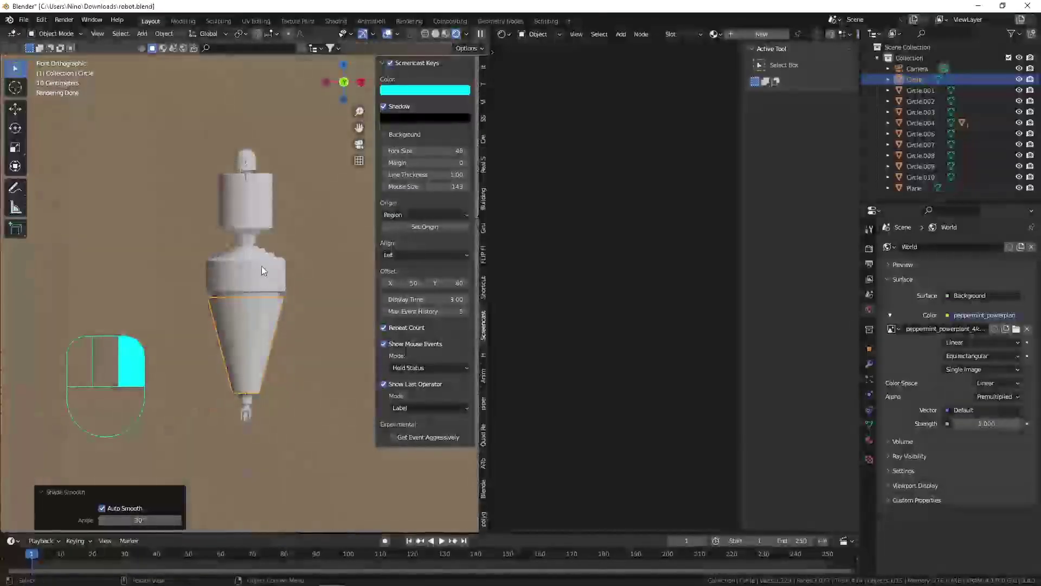
Save robot.blend with Ctrl+S and widen the 3D viewport to the right.
{"action": "key", "text": "ctrl+s"}
{"action": "scroll", "coordinate": [158, 252], "scroll_direction": "up", "scroll_amount": 3}
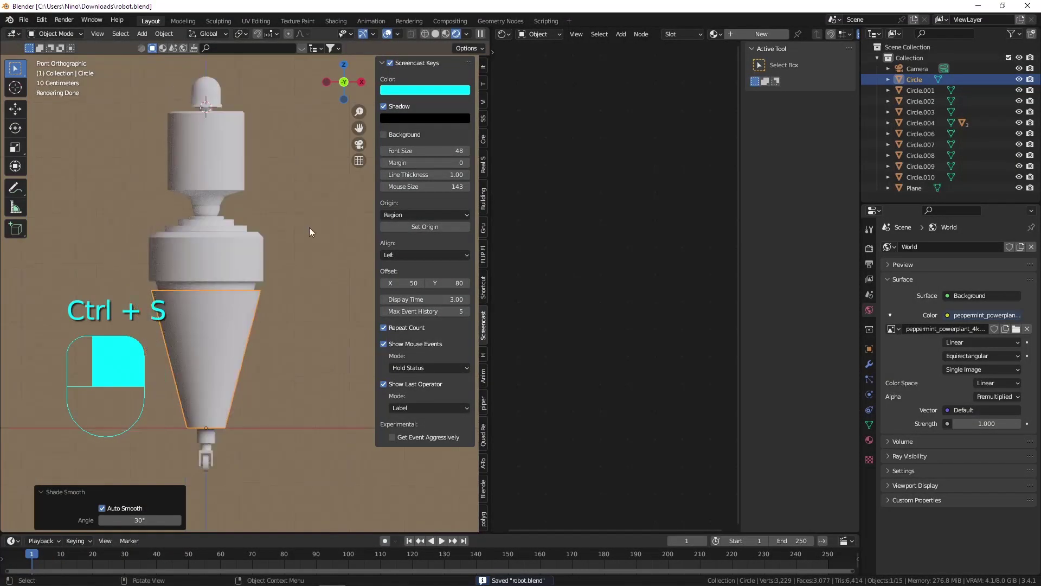
{"action": "left_click_drag", "start_coordinate": [489, 75], "coordinate": [550, 74]}
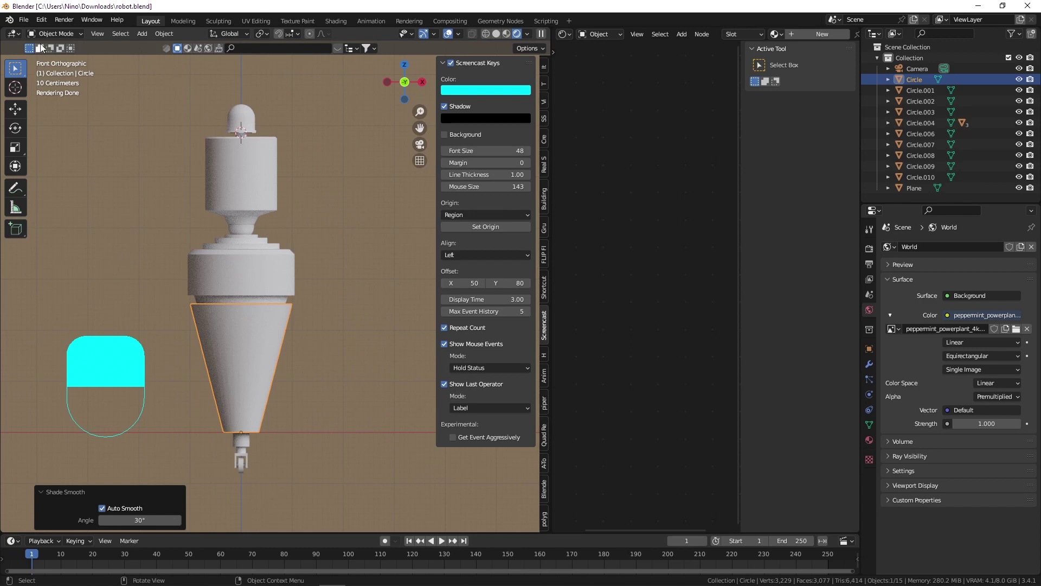
{"action": "left_click", "coordinate": [17, 35]}
{"action": "left_click", "coordinate": [230, 34]}
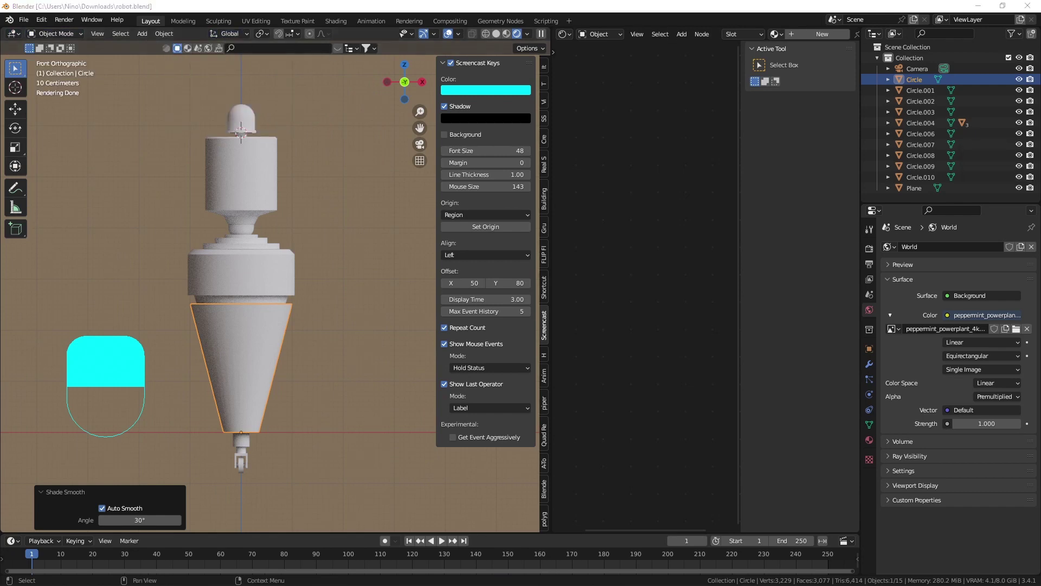
{"action": "type", "text": "blenderkit"}
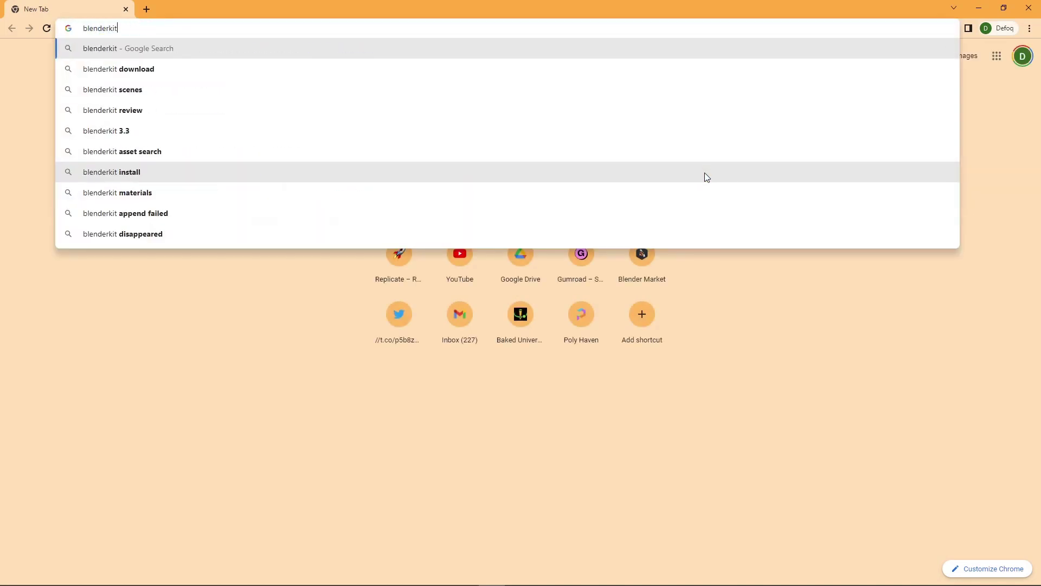
{"action": "type", "text": ".org"}
Search the web for BlenderKit and download the v3.4.0.230122 add-on zip from blenderkit.com.
{"action": "key", "text": "Return"}
{"action": "left_click", "coordinate": [346, 26]}
{"action": "key", "text": "BackSpace"}
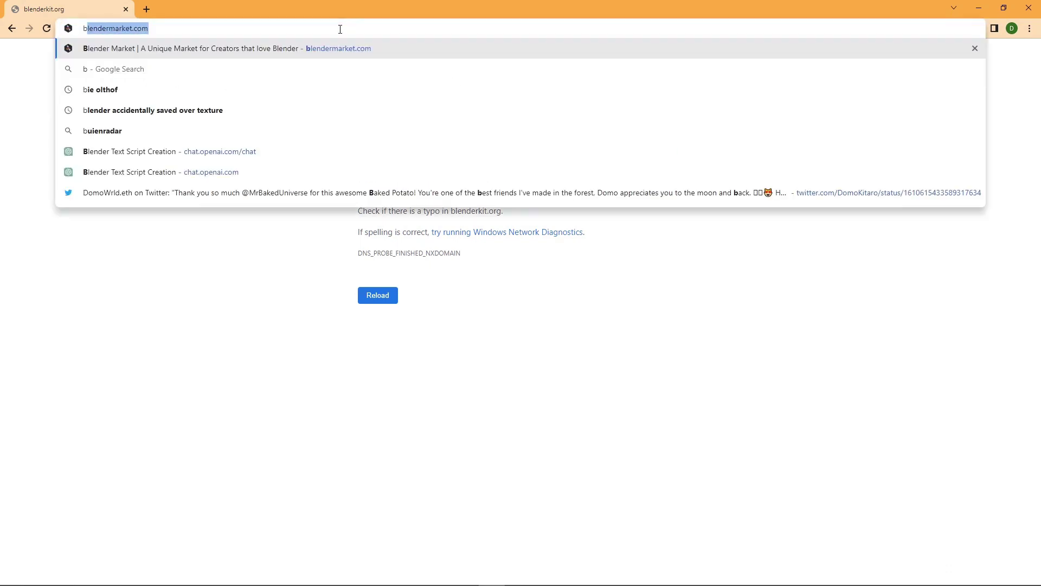
{"action": "key", "text": "BackSpace"}
{"action": "key", "text": "BackSpace"}
{"action": "key", "text": "BackSpace"}
{"action": "key", "text": "Return"}
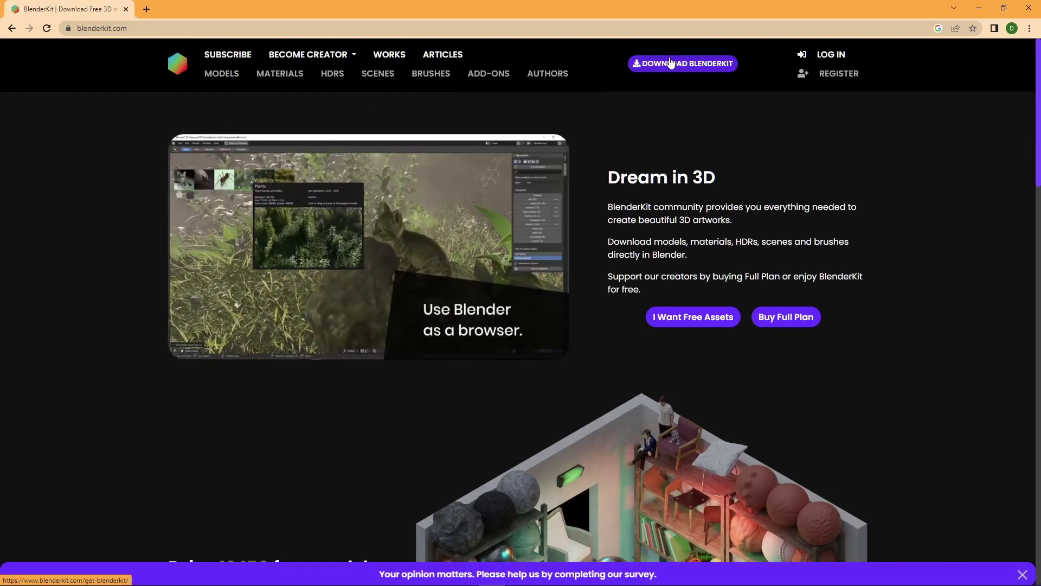
{"action": "left_click", "coordinate": [671, 64]}
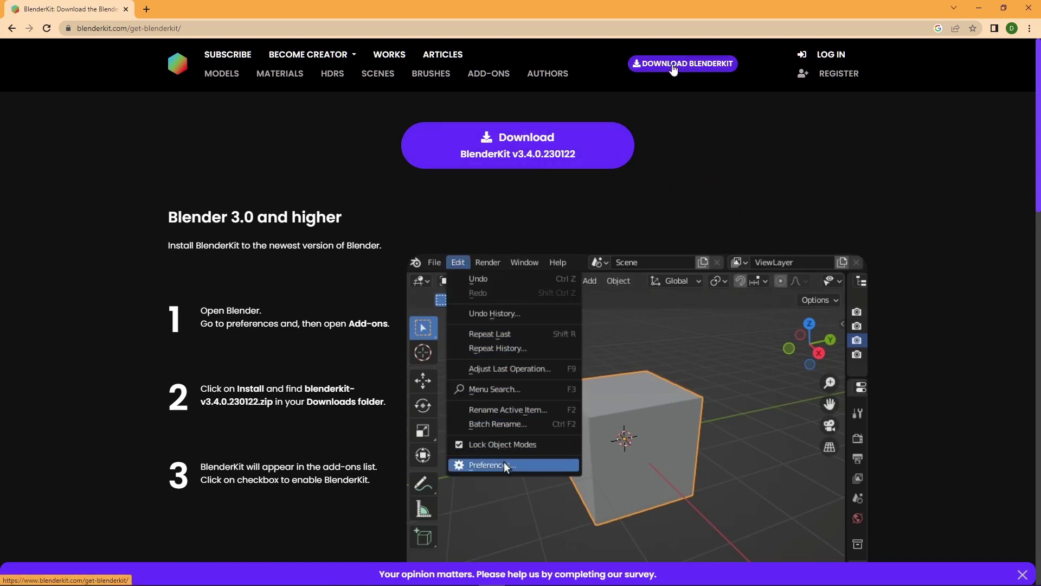
{"action": "left_click", "coordinate": [569, 157]}
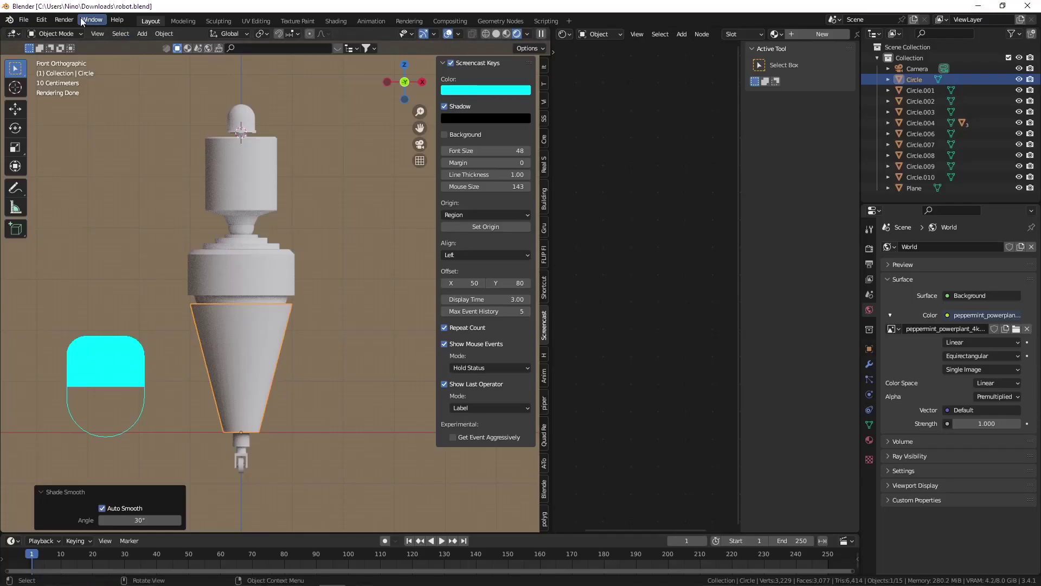
Install blenderkit-v3.4.0.230122.zip from Downloads via Preferences > Add-ons.
{"action": "left_click", "coordinate": [41, 19]}
{"action": "left_click", "coordinate": [69, 174]}
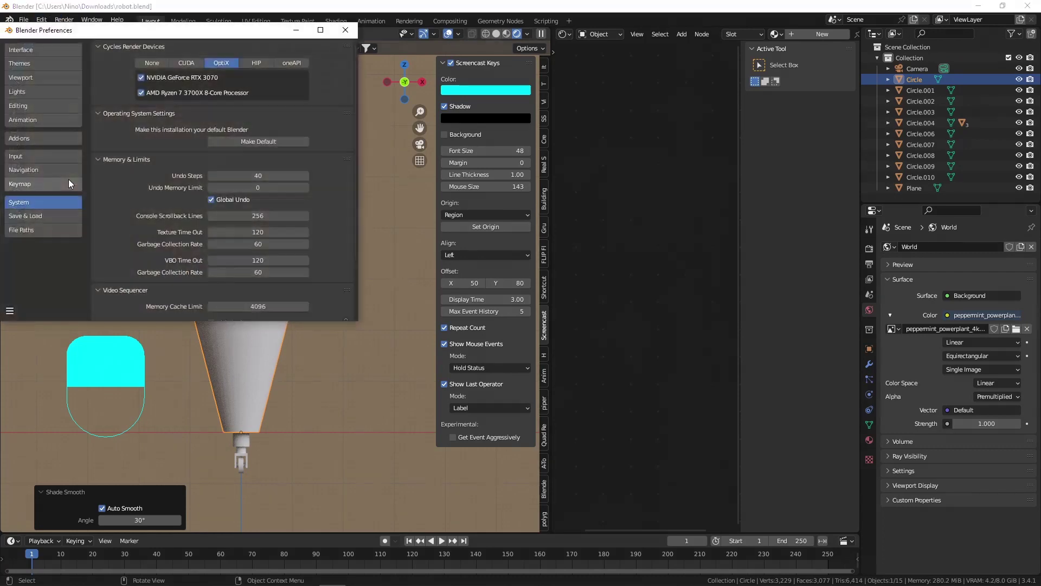
{"action": "left_click", "coordinate": [55, 136]}
{"action": "left_click", "coordinate": [278, 49]}
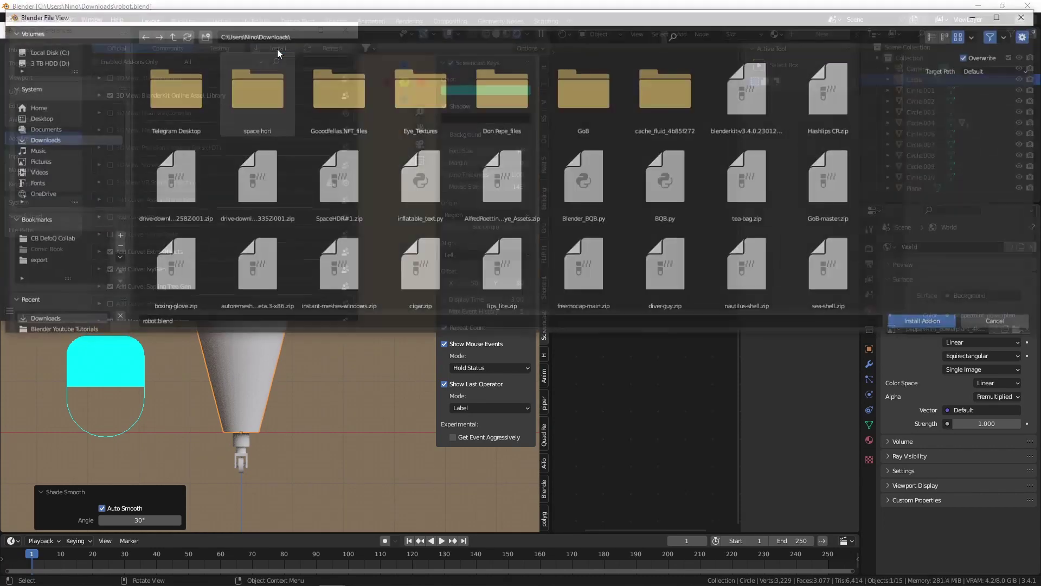
{"action": "left_click", "coordinate": [65, 139]}
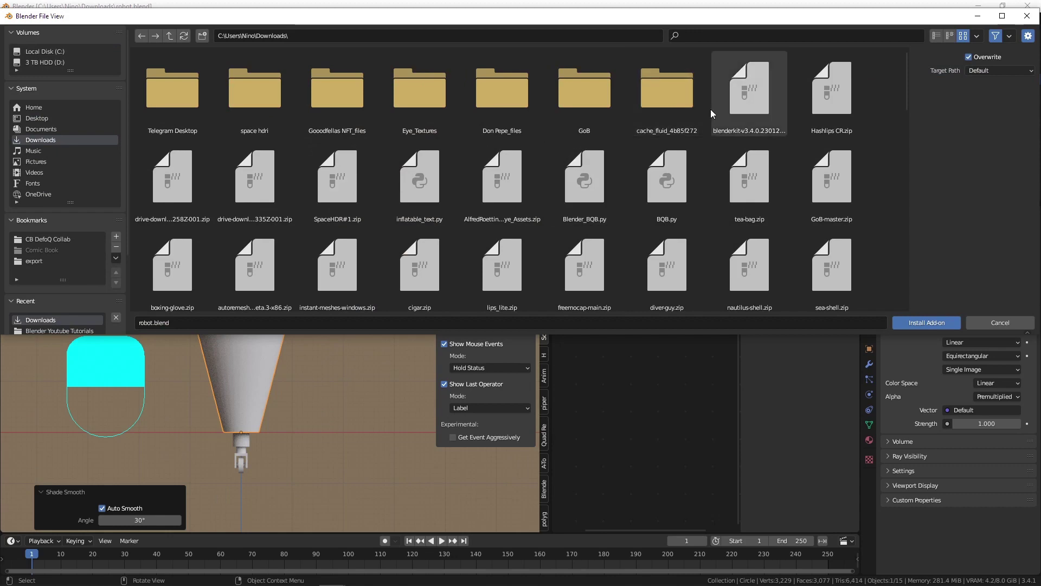
{"action": "left_click", "coordinate": [748, 94]}
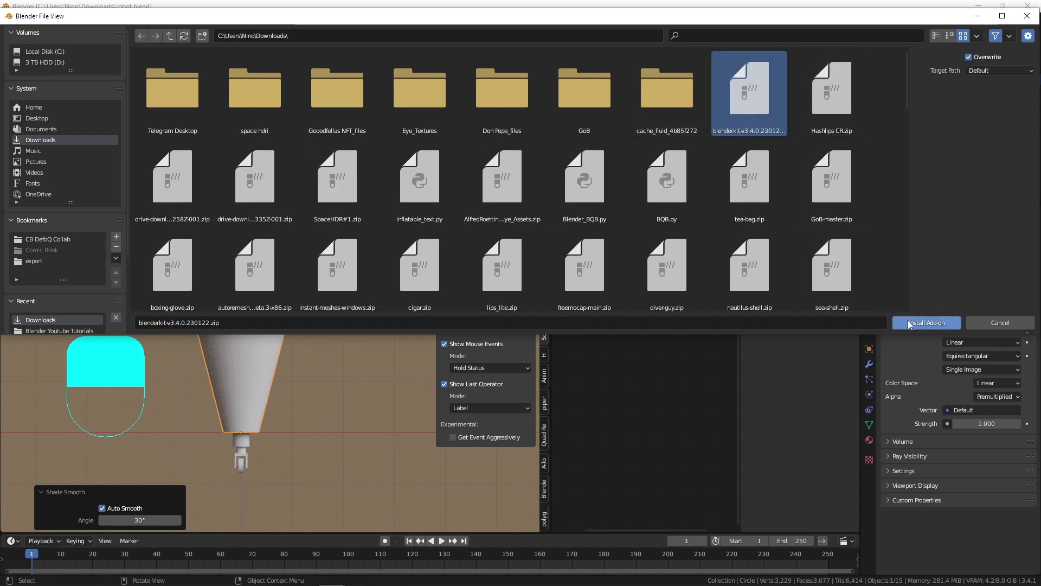
{"action": "left_click", "coordinate": [927, 322]}
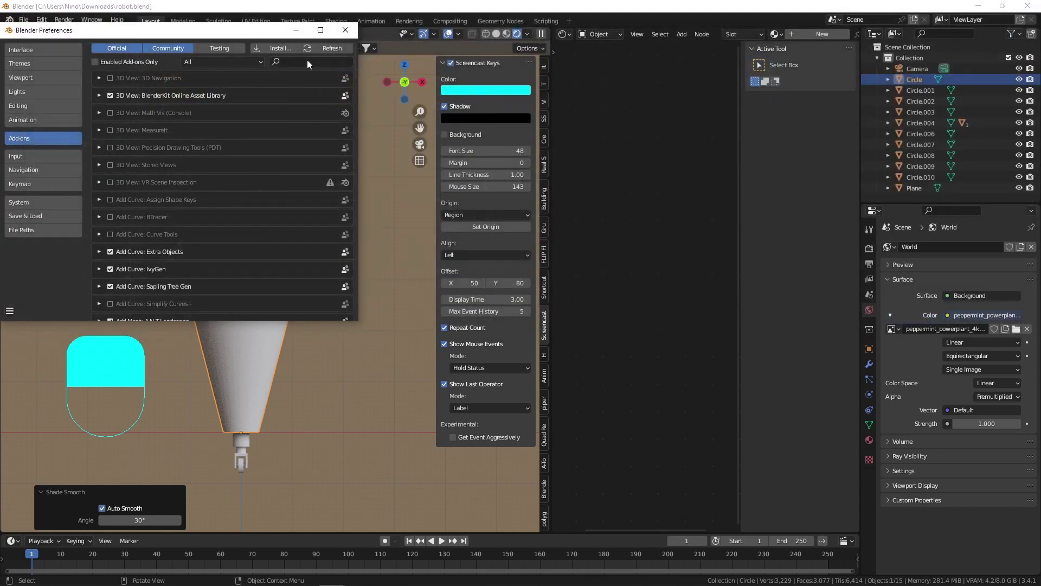
Filter the add-on list to confirm BlenderKit is enabled, then save preferences and close.
{"action": "left_click", "coordinate": [307, 61]}
{"action": "type", "text": "blender"}
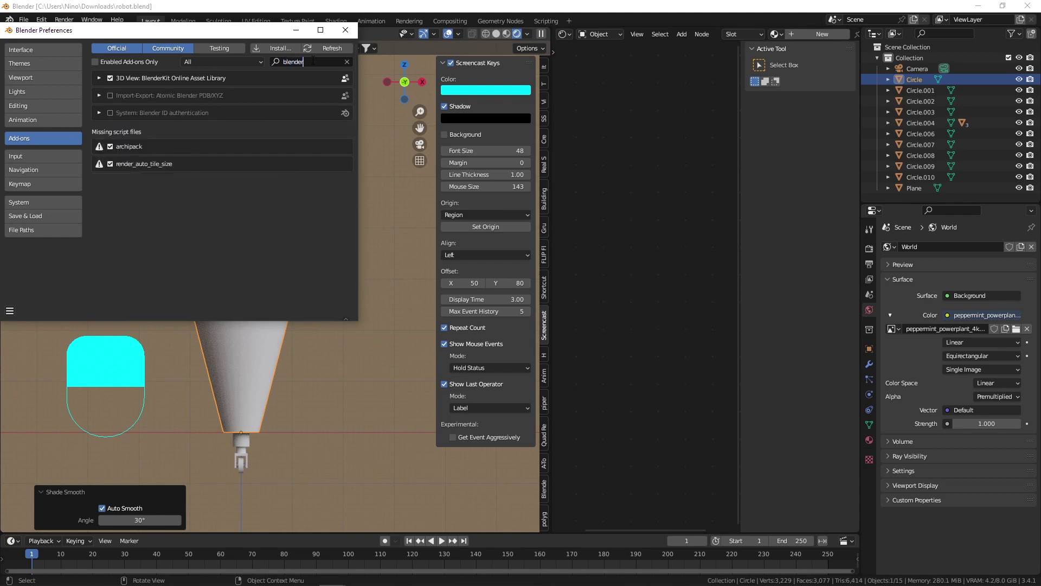
{"action": "key", "text": "Return"}
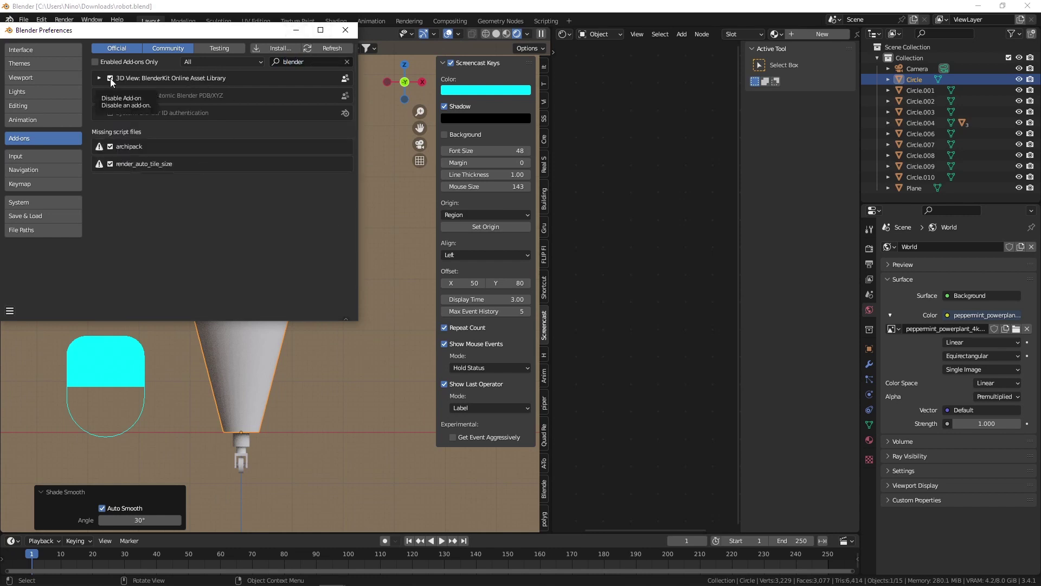
{"action": "left_click", "coordinate": [10, 311]}
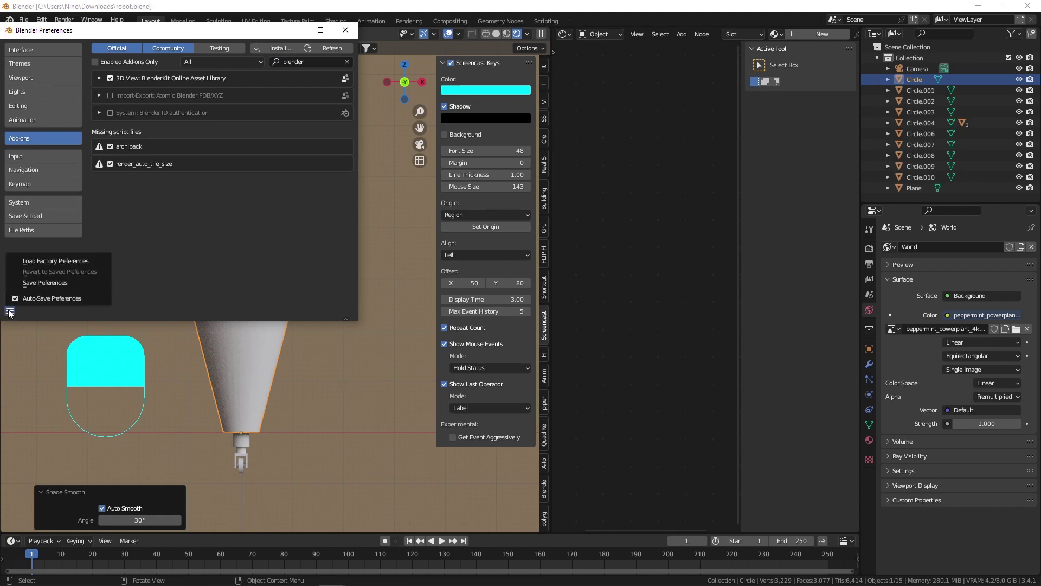
{"action": "left_click", "coordinate": [57, 273]}
{"action": "left_click", "coordinate": [346, 30]}
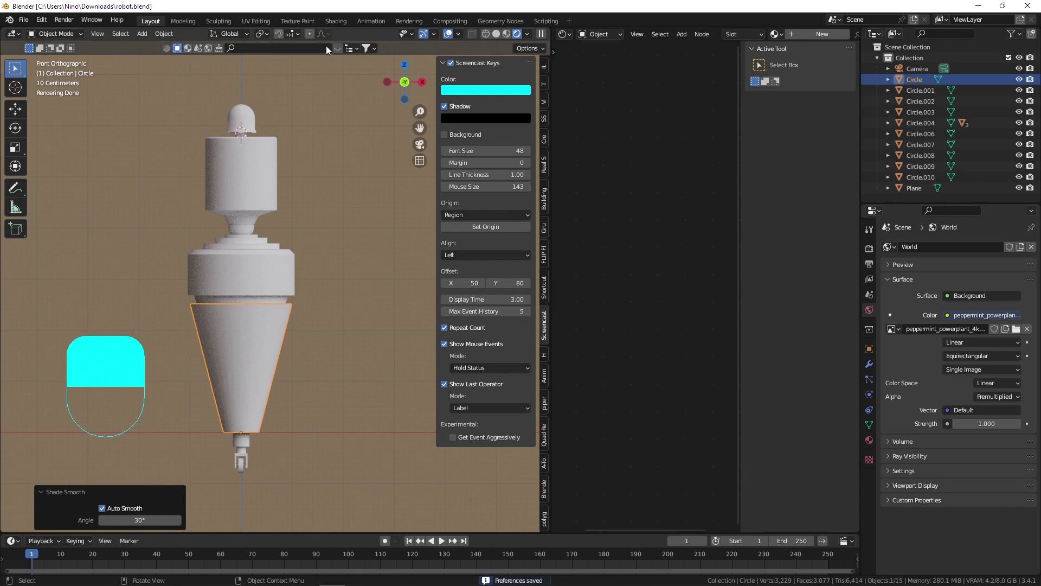
Show the BlenderKit asset bar, widen the viewport, and browse metal material results.
{"action": "left_click", "coordinate": [336, 49]}
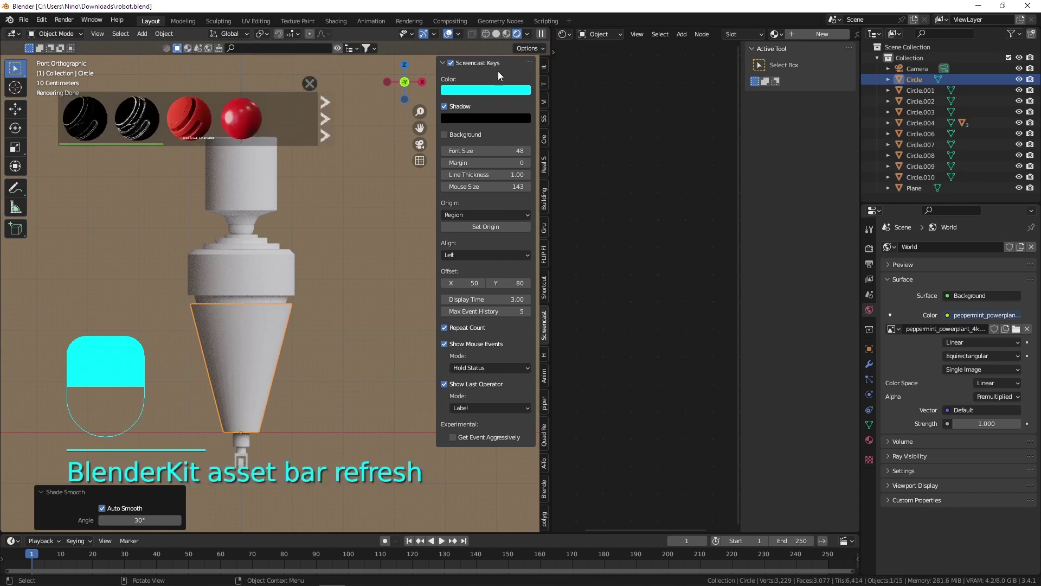
{"action": "left_click_drag", "start_coordinate": [550, 73], "coordinate": [683, 74]}
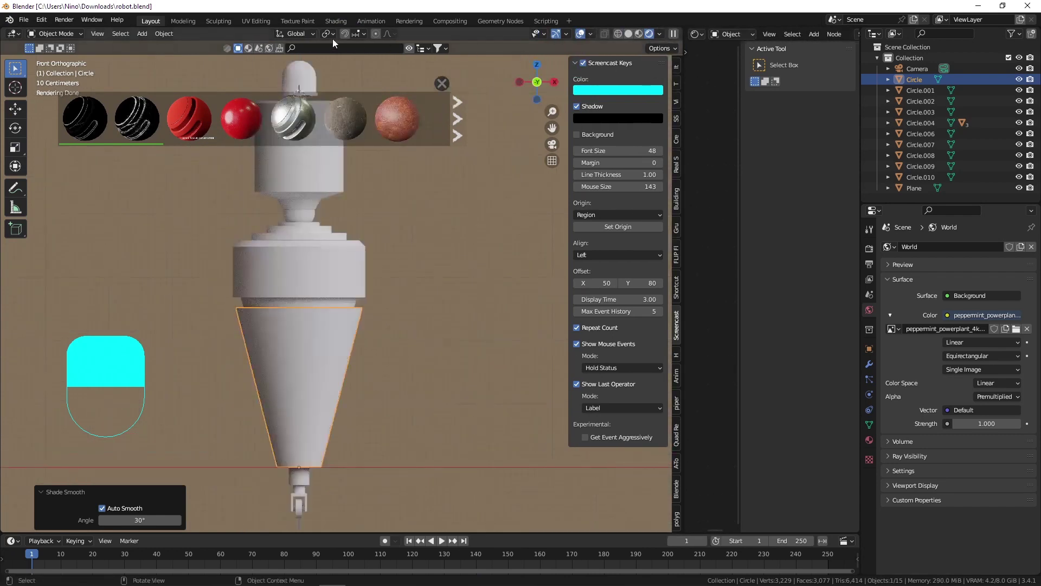
{"action": "left_click", "coordinate": [248, 48]}
{"action": "left_click", "coordinate": [300, 49]}
{"action": "type", "text": "metal"}
{"action": "key", "text": "Return"}
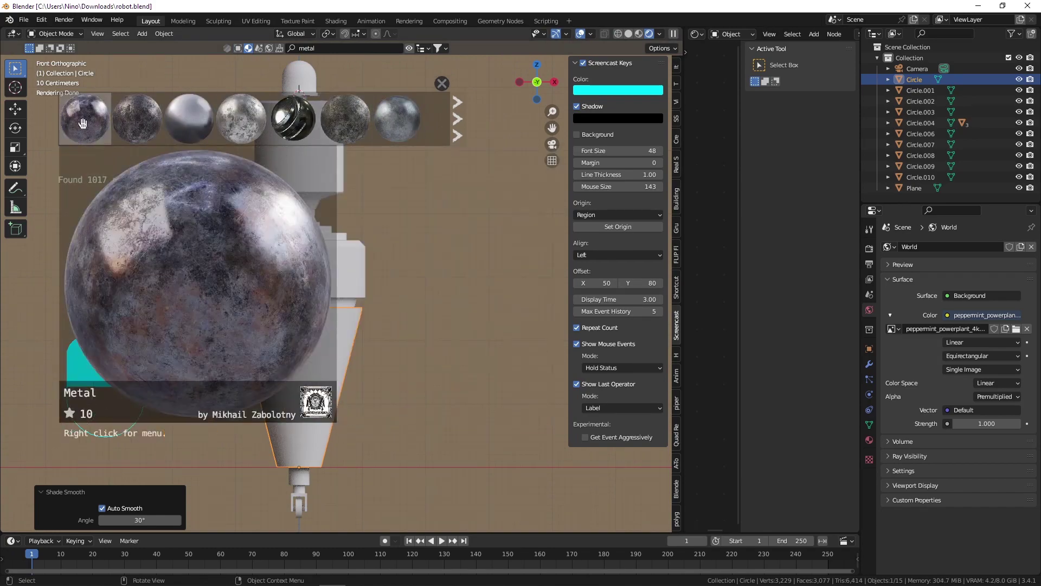
{"action": "left_click", "coordinate": [462, 112]}
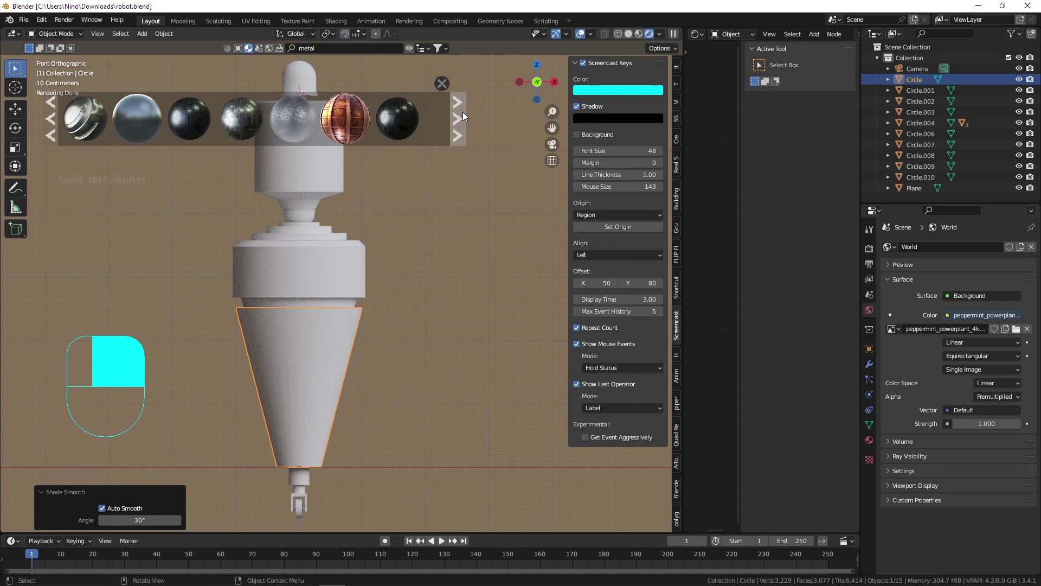
{"action": "left_click", "coordinate": [462, 112]}
{"action": "mouse_move", "coordinate": [398, 118]}
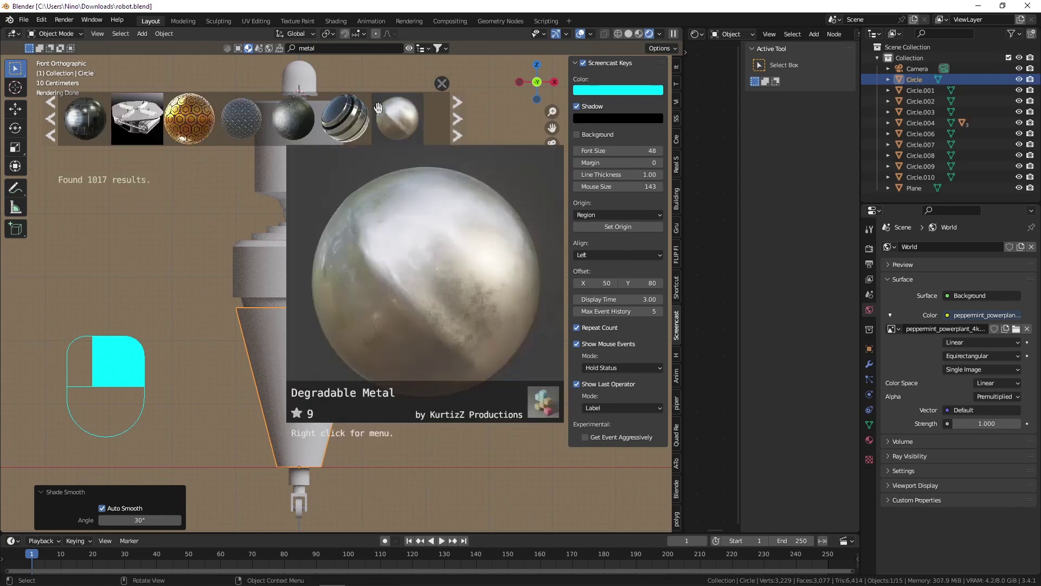
{"action": "left_click", "coordinate": [51, 119]}
Search BlenderKit for rust materials and page through the results.
{"action": "left_click", "coordinate": [306, 48]}
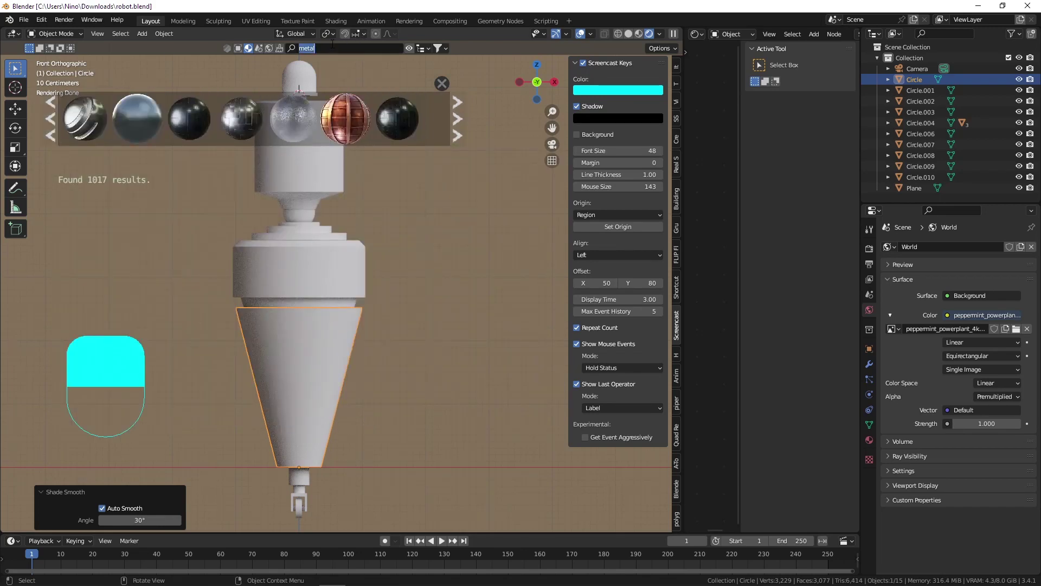
{"action": "key", "text": "BackSpace"}
{"action": "type", "text": "rust"}
{"action": "key", "text": "Return"}
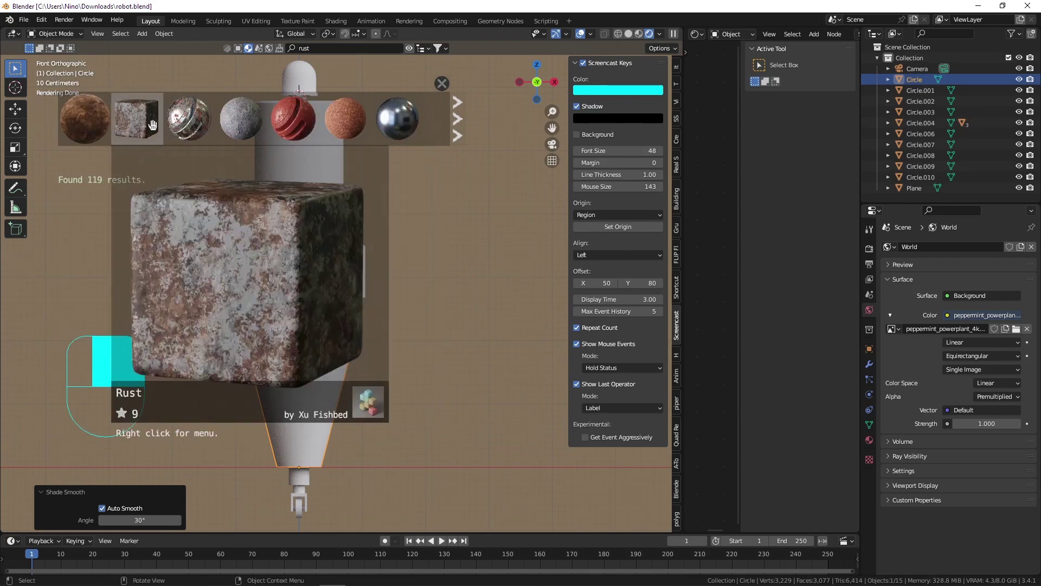
{"action": "mouse_move", "coordinate": [397, 119]}
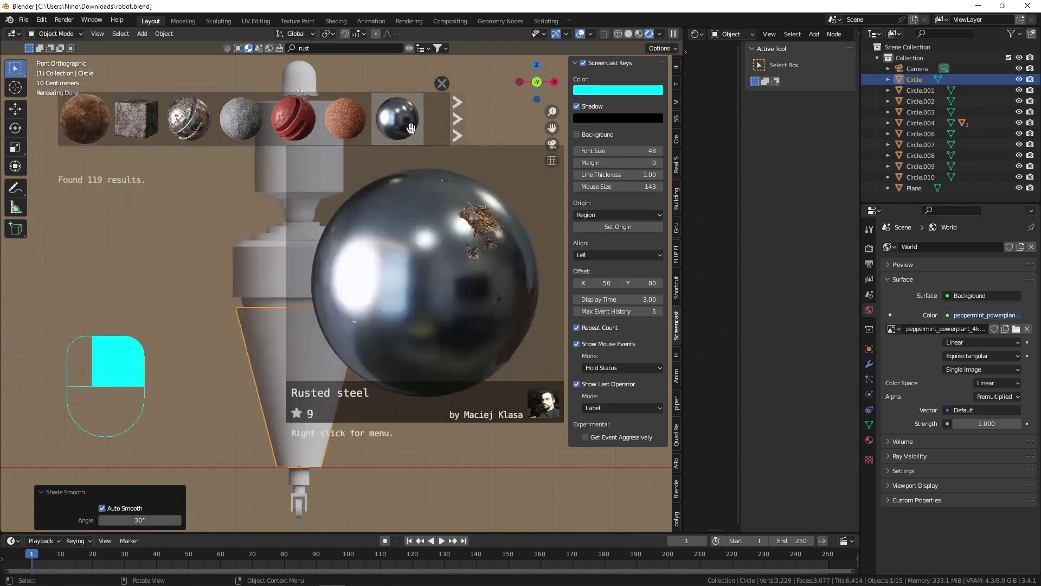
{"action": "left_click", "coordinate": [454, 120]}
{"action": "mouse_move", "coordinate": [85, 118]}
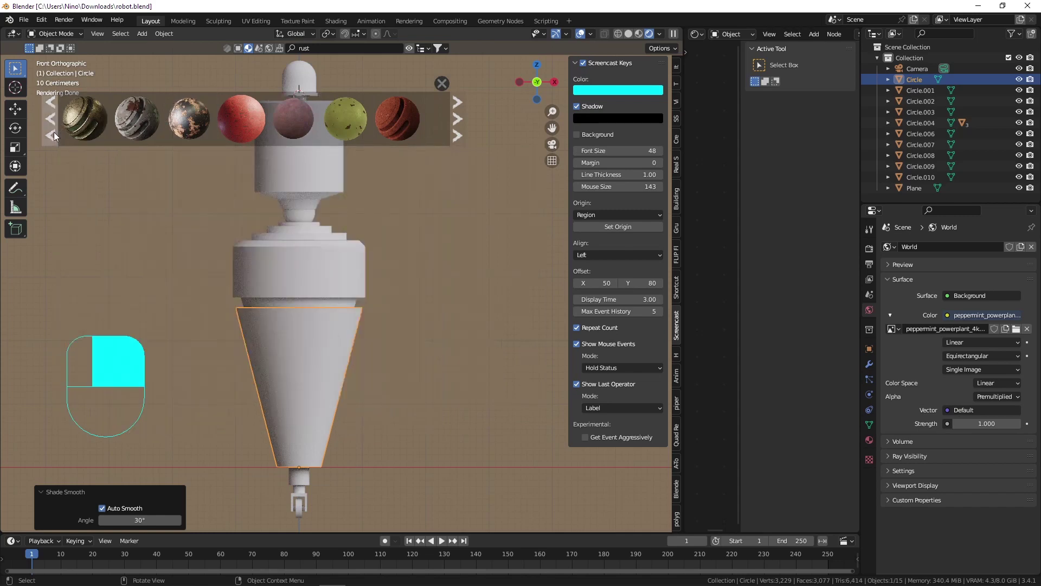
{"action": "left_click", "coordinate": [51, 134]}
Try the rusty cube and Coarse Rust materials on the cone, then download the rusty iron one.
{"action": "left_click_drag", "start_coordinate": [137, 118], "coordinate": [346, 403]}
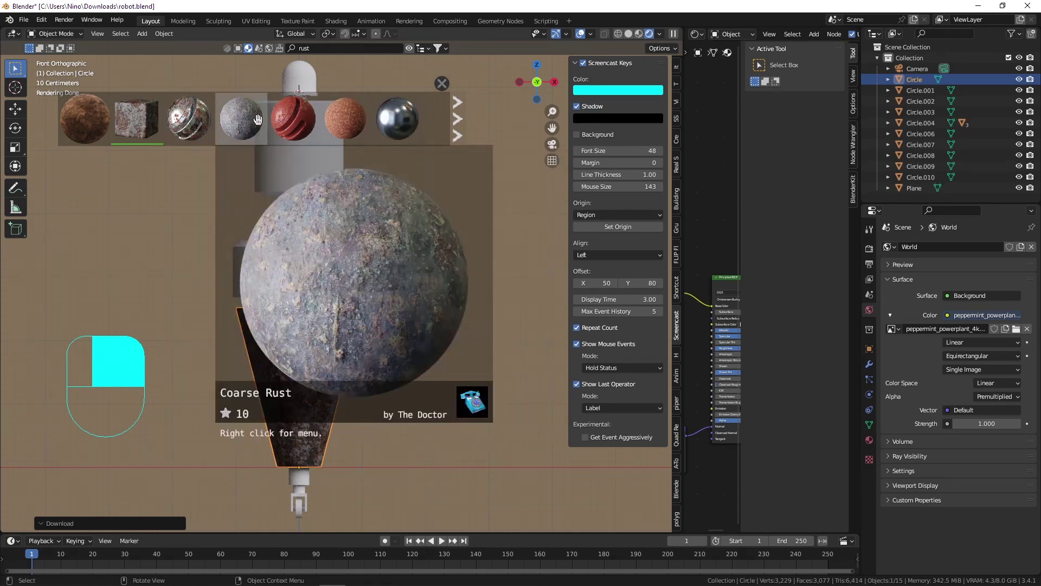
{"action": "left_click", "coordinate": [244, 120]}
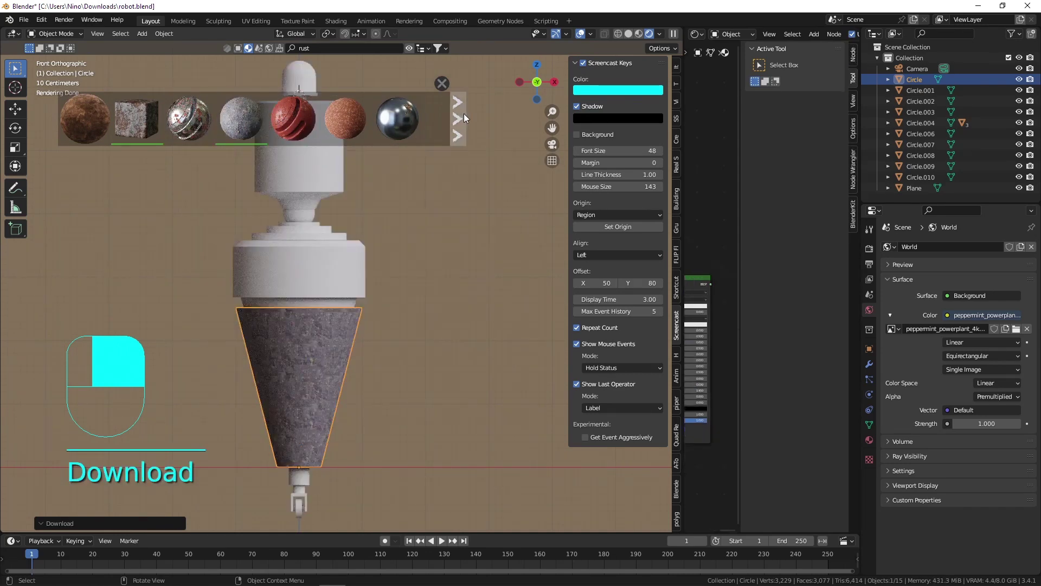
{"action": "left_click", "coordinate": [461, 117]}
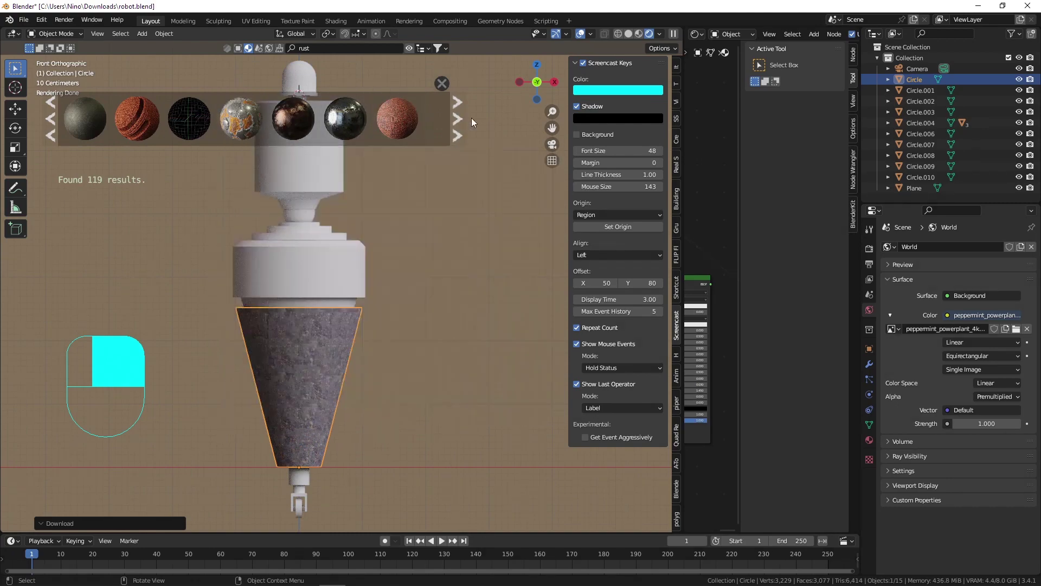
{"action": "left_click", "coordinate": [458, 119]}
{"action": "mouse_move", "coordinate": [241, 119]}
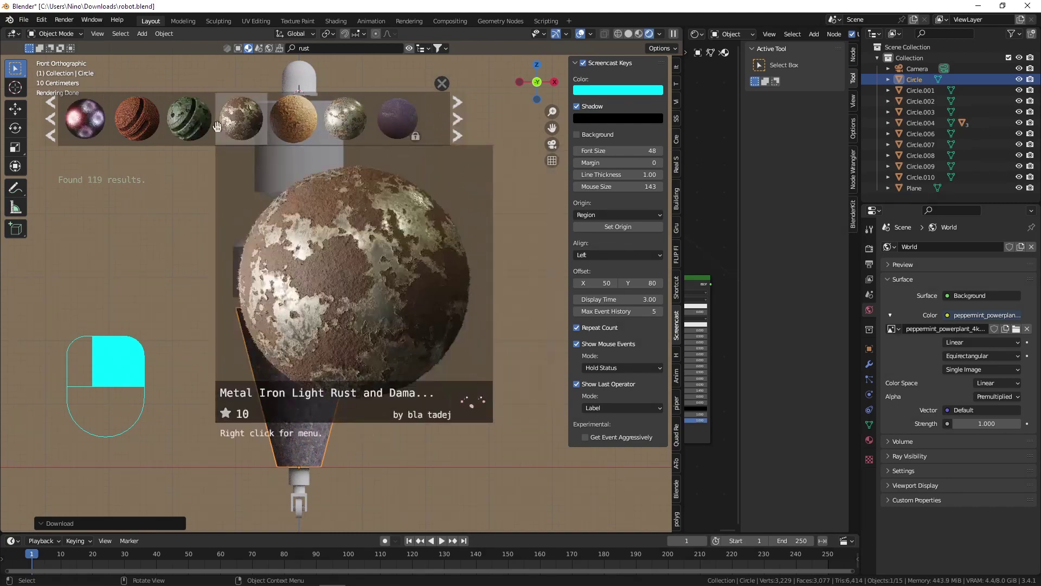
{"action": "left_click", "coordinate": [252, 118]}
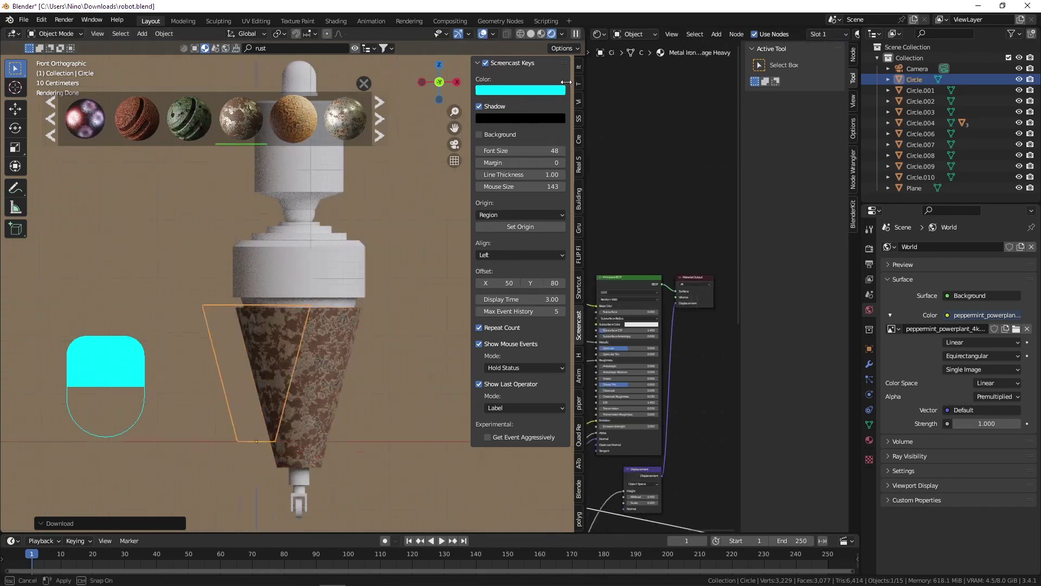
Widen the Shader Editor, return to front view, and select the Mapping node.
{"action": "left_click_drag", "start_coordinate": [682, 79], "coordinate": [498, 65]}
{"action": "left_click", "coordinate": [522, 34]}
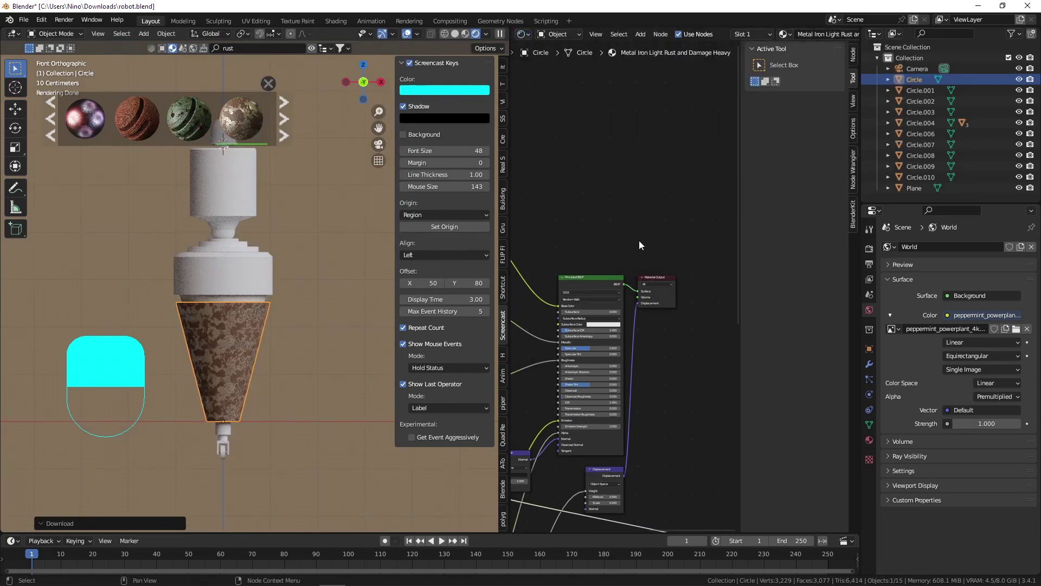
{"action": "scroll", "coordinate": [625, 242], "scroll_direction": "down", "scroll_amount": 3}
{"action": "mouse_move", "coordinate": [269, 291]}
{"action": "middle_mouse_down"}
{"action": "mouse_move", "coordinate": [245, 294]}
{"action": "mouse_move", "coordinate": [343, 292]}
{"action": "middle_mouse_up"}
{"action": "key", "text": "KP_1"}
{"action": "scroll", "coordinate": [259, 310], "scroll_direction": "up", "scroll_amount": 2}
{"action": "scroll", "coordinate": [633, 279], "scroll_direction": "up", "scroll_amount": 3}
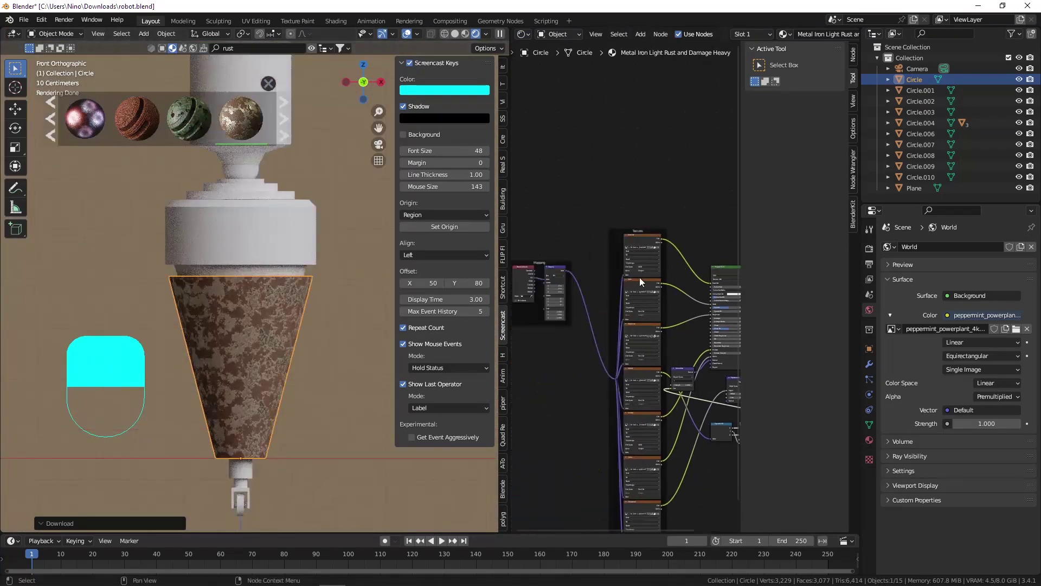
{"action": "scroll", "coordinate": [570, 273], "scroll_direction": "up", "scroll_amount": 1}
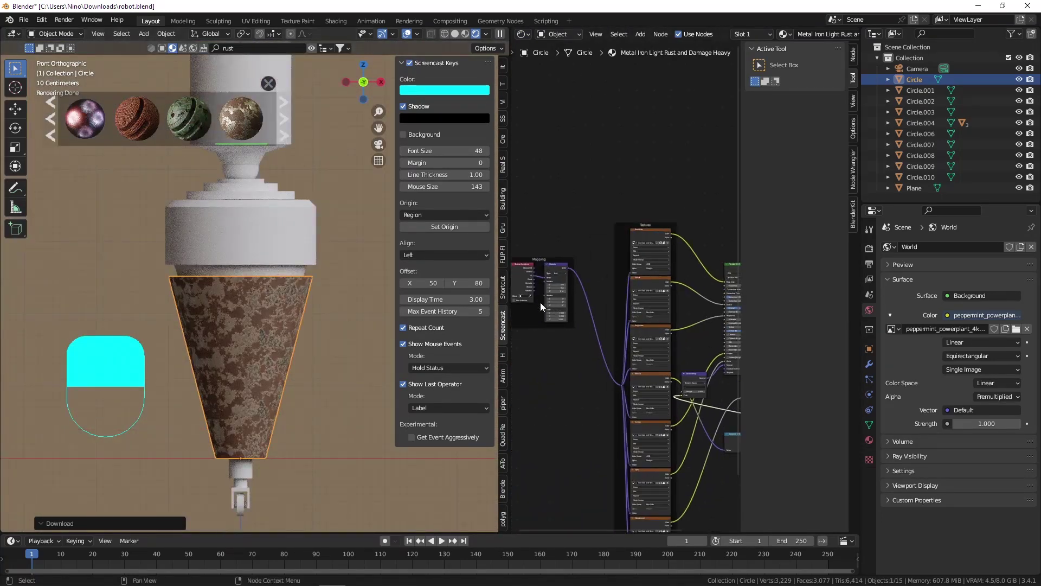
{"action": "scroll", "coordinate": [537, 245], "scroll_direction": "up", "scroll_amount": 3}
{"action": "left_click", "coordinate": [536, 245]}
{"action": "scroll", "coordinate": [536, 245], "scroll_direction": "up", "scroll_amount": 1}
{"action": "scroll", "coordinate": [558, 245], "scroll_direction": "up", "scroll_amount": 1}
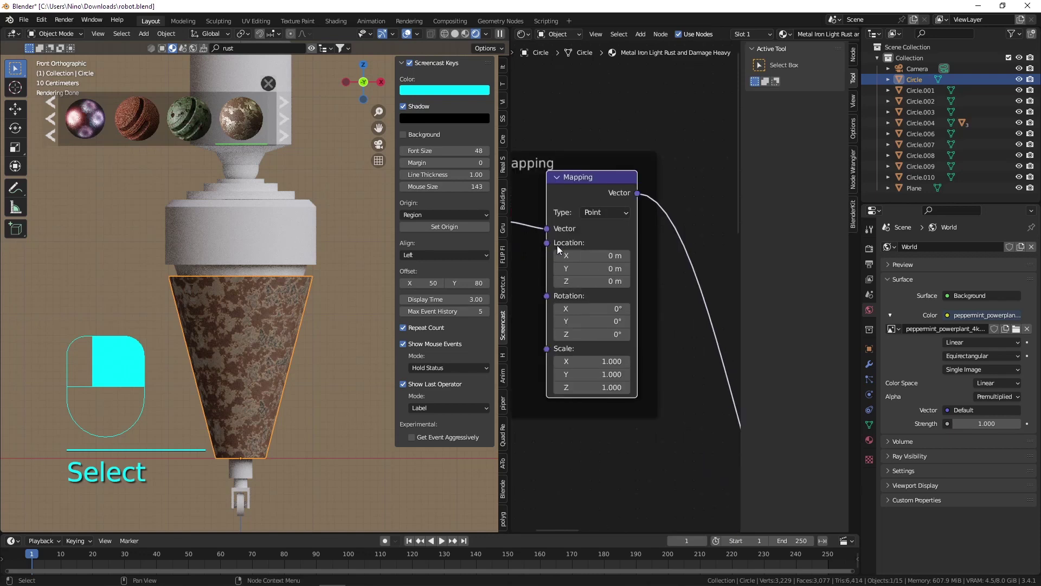
{"action": "scroll", "coordinate": [558, 244], "scroll_direction": "up", "scroll_amount": 1}
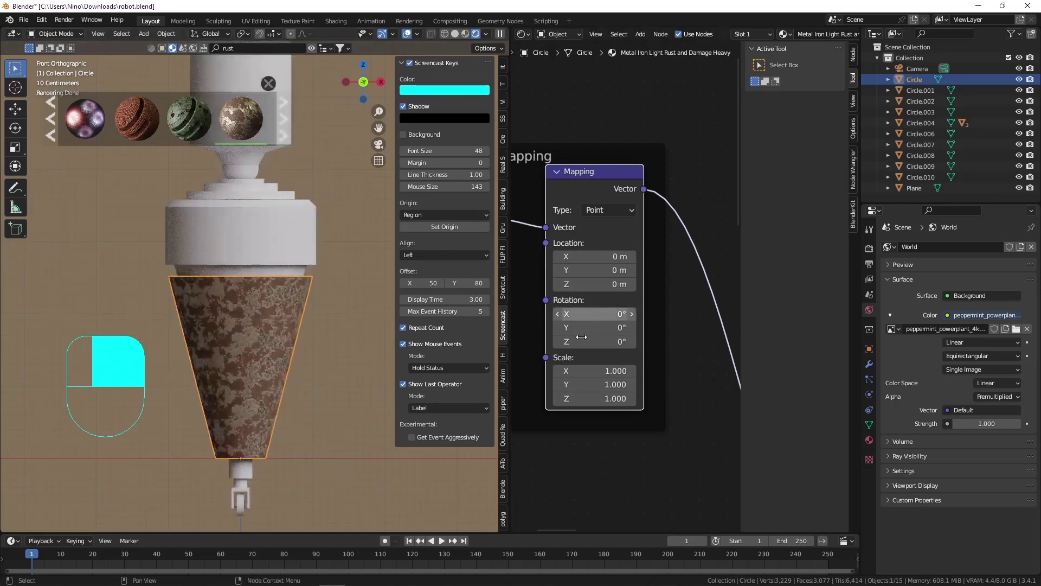
{"action": "scroll", "coordinate": [594, 320], "scroll_direction": "down", "scroll_amount": 1}
Try the Medium-damage rust variant on the cone, then re-apply the Heavy-damage one.
{"action": "left_click", "coordinate": [656, 151]}
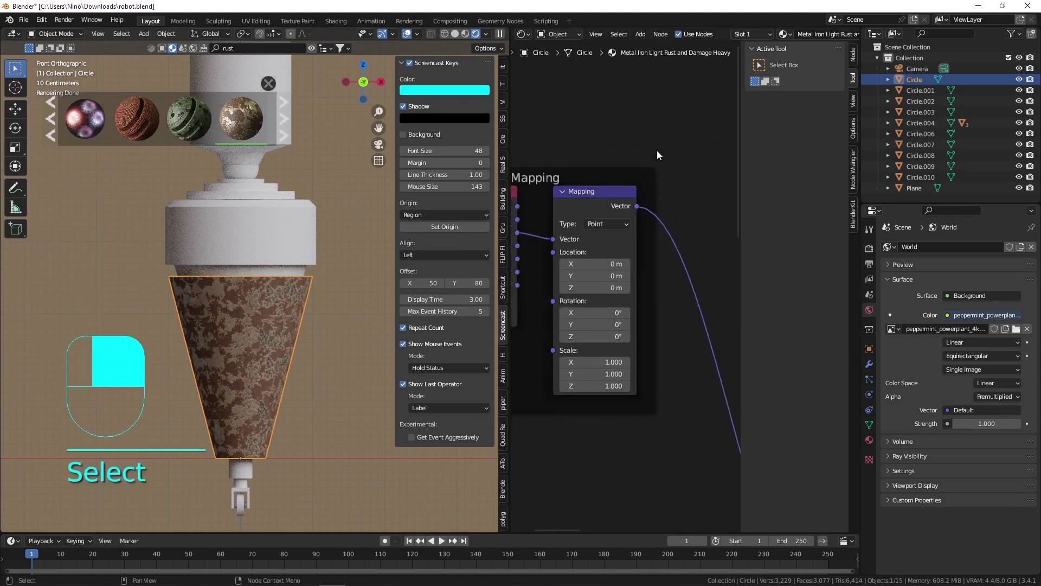
{"action": "left_click", "coordinate": [289, 111]}
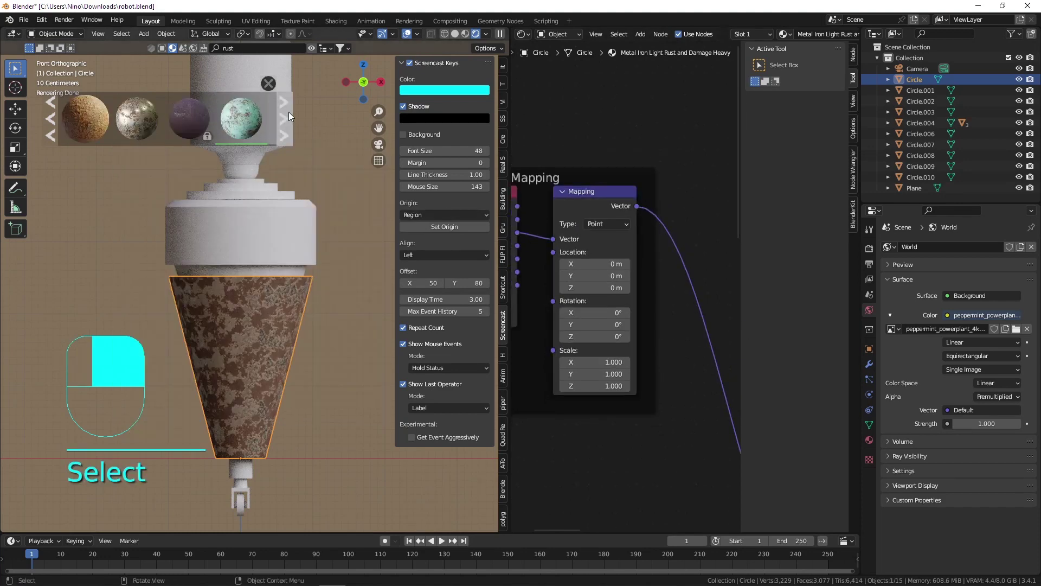
{"action": "left_click", "coordinate": [241, 118]}
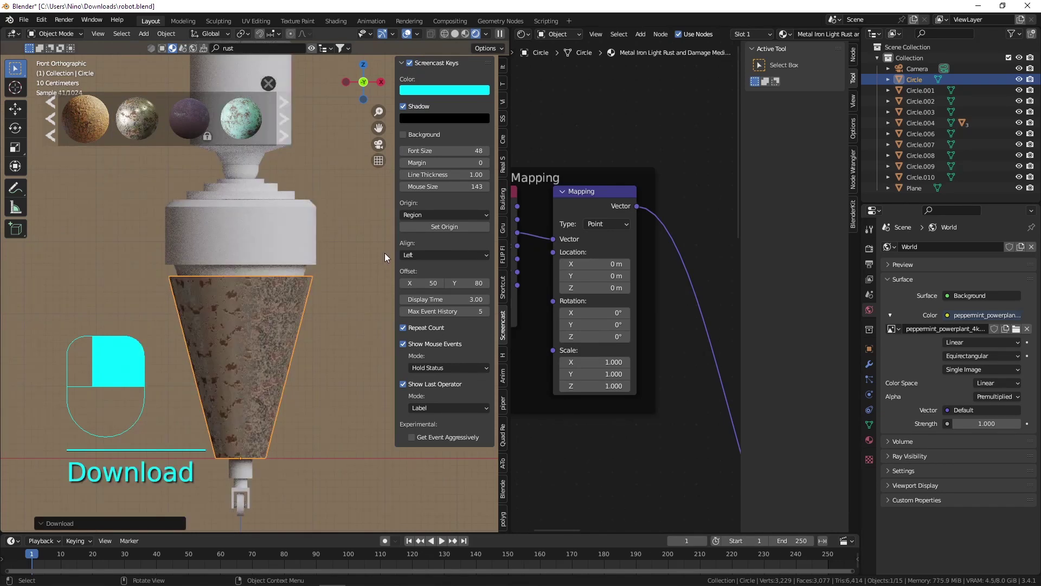
{"action": "scroll", "coordinate": [578, 251], "scroll_direction": "up", "scroll_amount": 1}
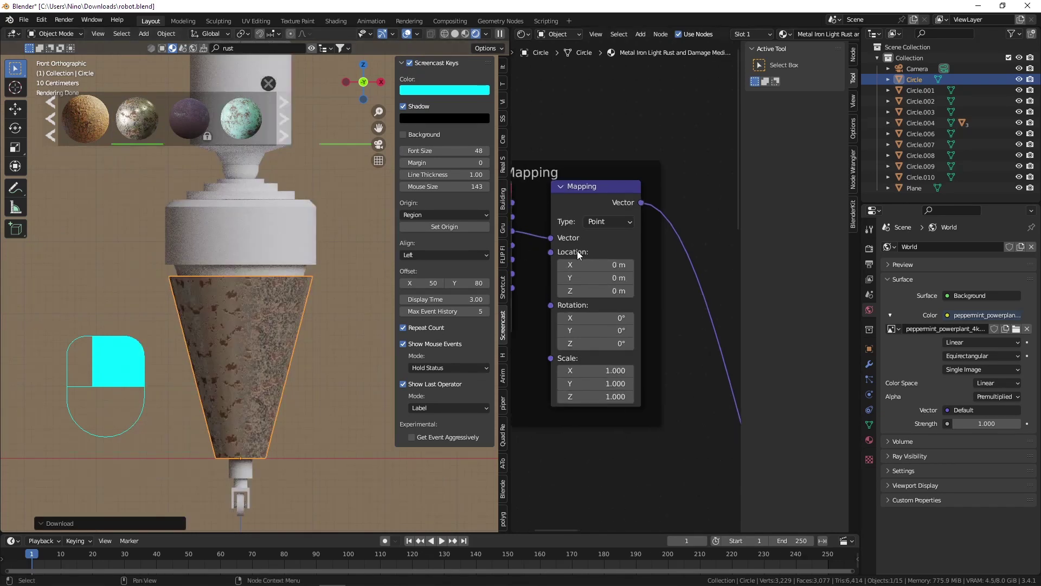
{"action": "scroll", "coordinate": [577, 251], "scroll_direction": "up", "scroll_amount": 1}
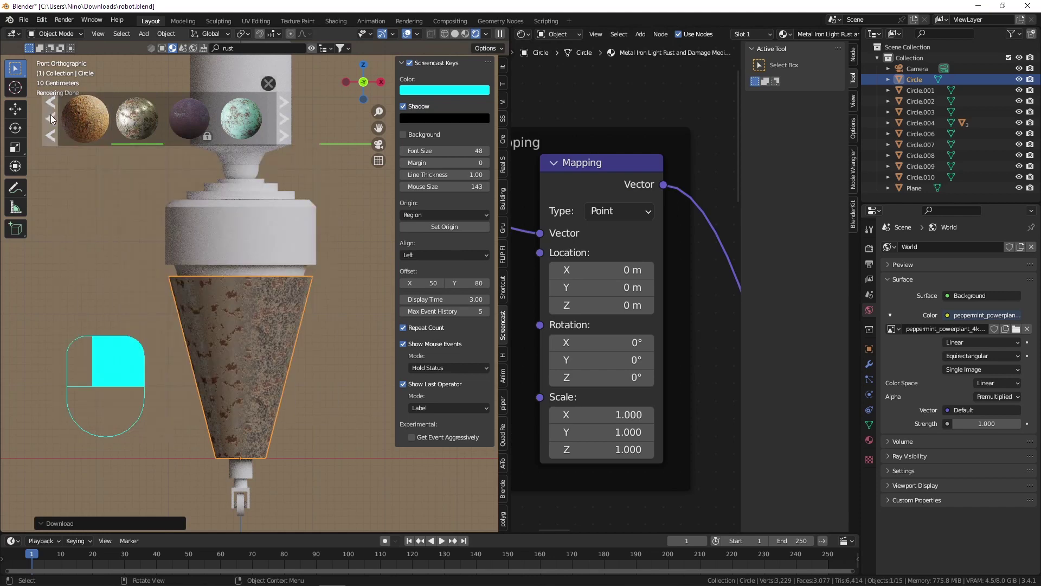
{"action": "left_click", "coordinate": [51, 118]}
{"action": "left_click", "coordinate": [236, 130]}
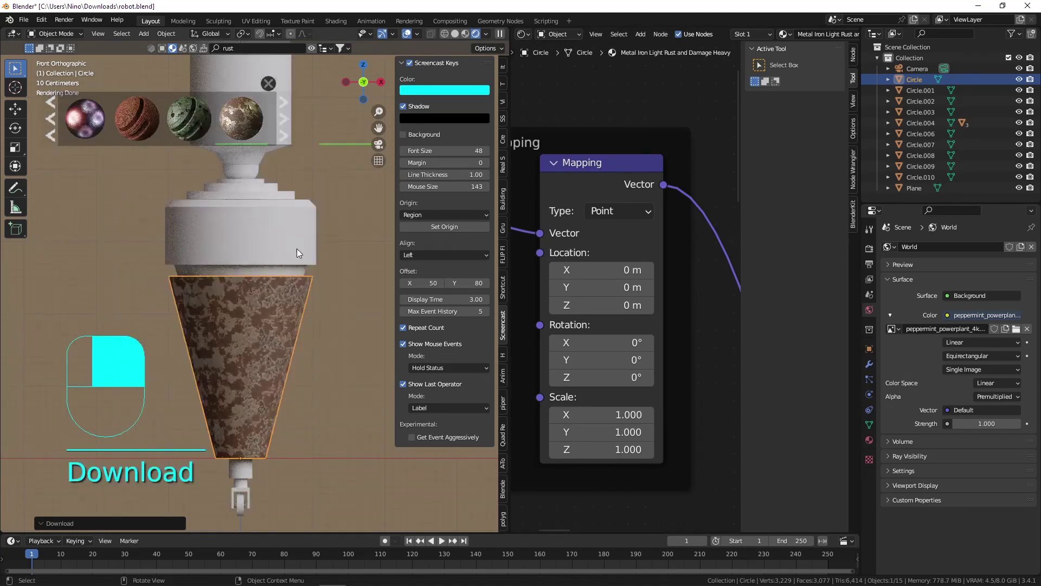
Set the Mapping node scale to 0.3 on X, Y and Z, then widen the 3D viewport.
{"action": "left_click_drag", "start_coordinate": [592, 417], "coordinate": [586, 445]}
{"action": "type", "text": "0.3"}
{"action": "key", "text": "Return"}
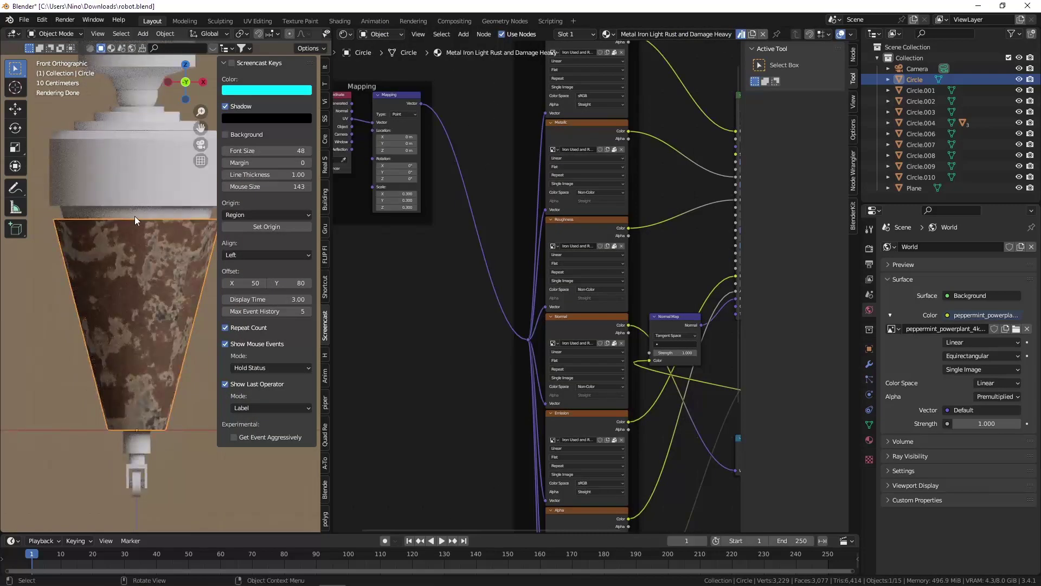
{"action": "scroll", "coordinate": [134, 216], "scroll_direction": "down", "scroll_amount": 1}
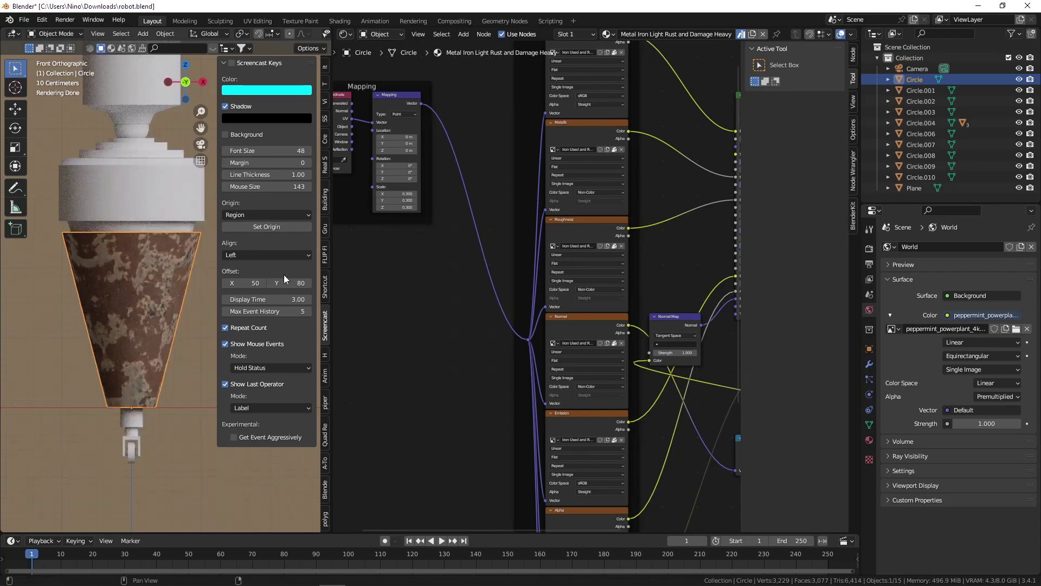
{"action": "left_click_drag", "start_coordinate": [323, 60], "coordinate": [475, 57]}
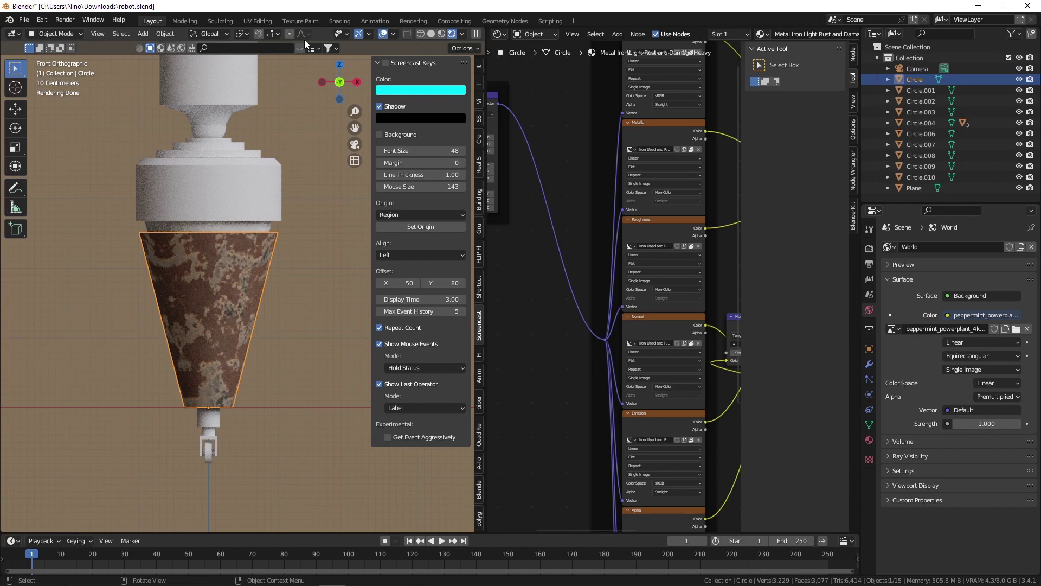
{"action": "scroll", "coordinate": [575, 191], "scroll_direction": "down", "scroll_amount": 3}
{"action": "scroll", "coordinate": [611, 227], "scroll_direction": "down", "scroll_amount": 2}
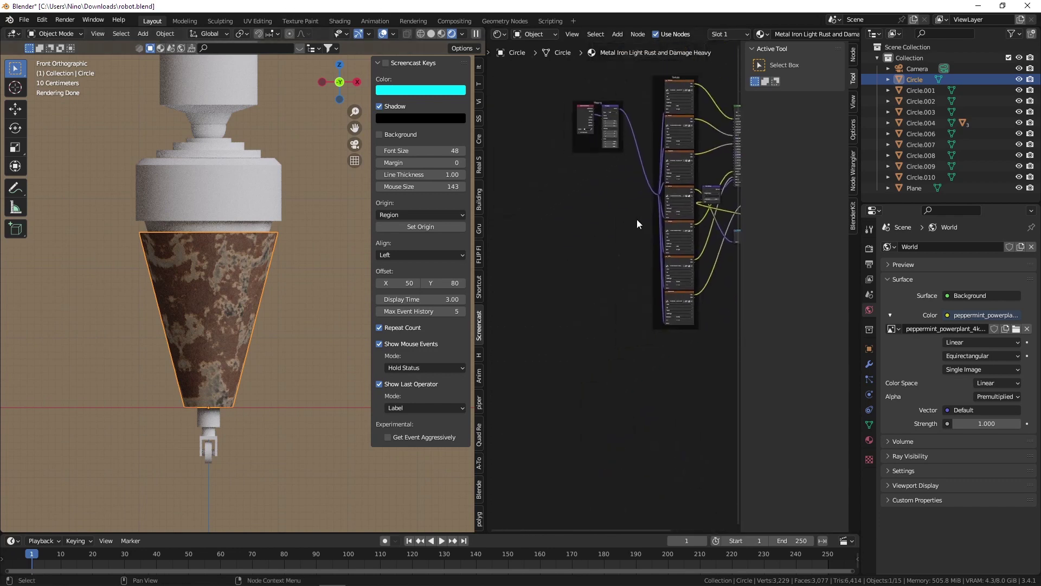
{"action": "scroll", "coordinate": [586, 223], "scroll_direction": "up", "scroll_amount": 2}
{"action": "key", "text": "shift+a"}
{"action": "left_click", "coordinate": [566, 219]}
{"action": "type", "text": "geom"}
{"action": "key", "text": "Return"}
{"action": "left_click", "coordinate": [599, 229]}
{"action": "scroll", "coordinate": [599, 229], "scroll_direction": "up", "scroll_amount": 2}
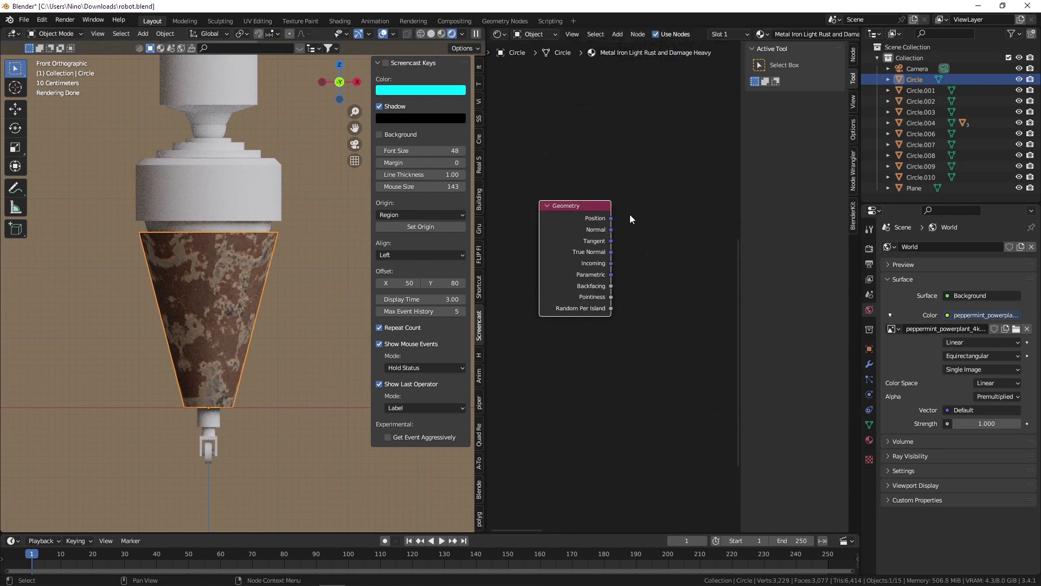
{"action": "mouse_move", "coordinate": [611, 296]}
{"action": "left_mouse_down"}
{"action": "mouse_move", "coordinate": [688, 224]}
{"action": "mouse_move", "coordinate": [658, 256]}
{"action": "left_mouse_up"}
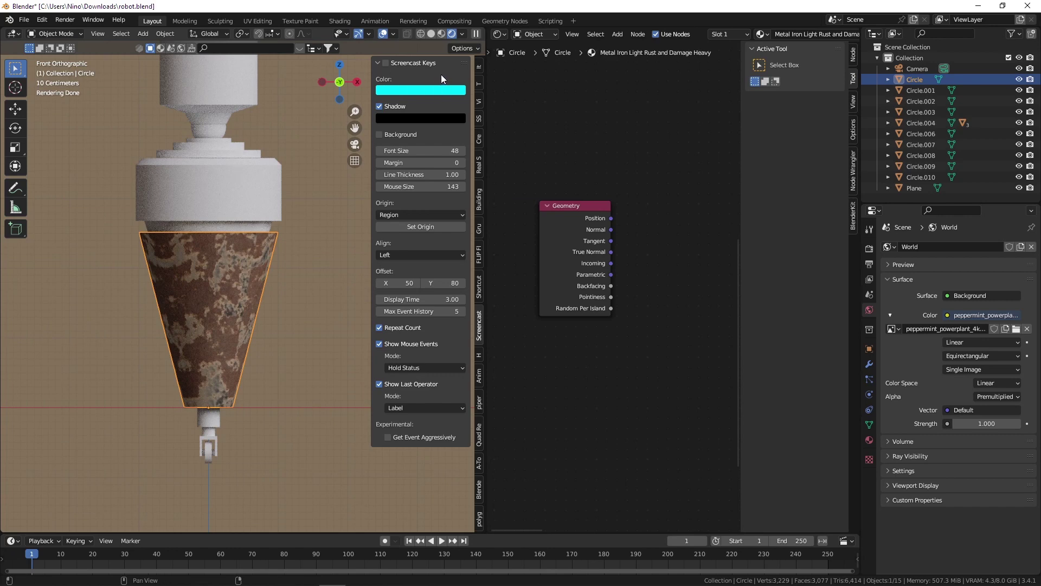
{"action": "left_click", "coordinate": [574, 206]}
{"action": "key", "text": "x"}
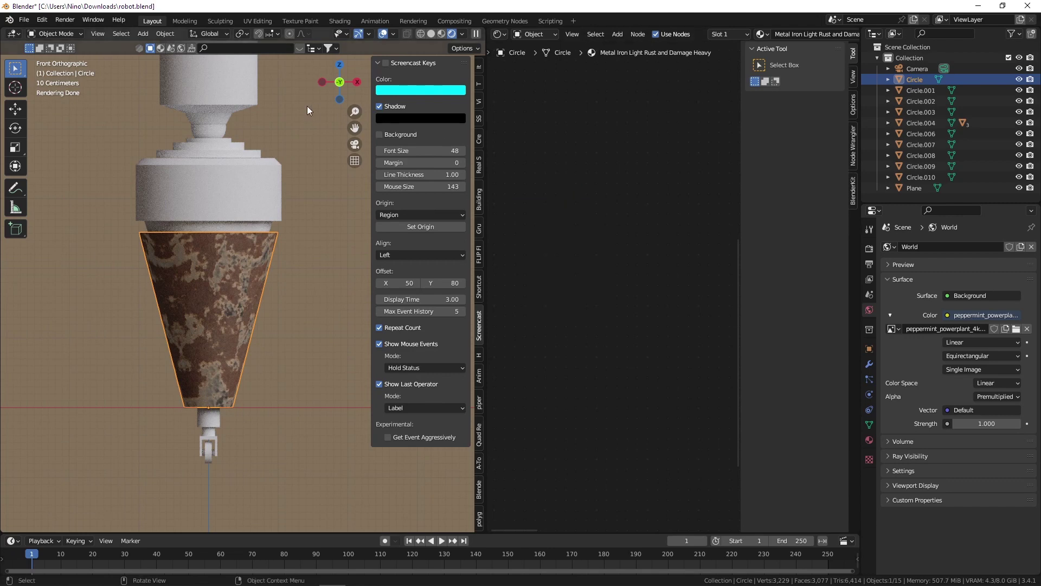
{"action": "left_click", "coordinate": [301, 49]}
Search BlenderKit for 'wear' and apply Edge wear with imperfections to the cone.
{"action": "left_click", "coordinate": [269, 48]}
{"action": "type", "text": "wear"}
{"action": "mouse_move", "coordinate": [136, 117]}
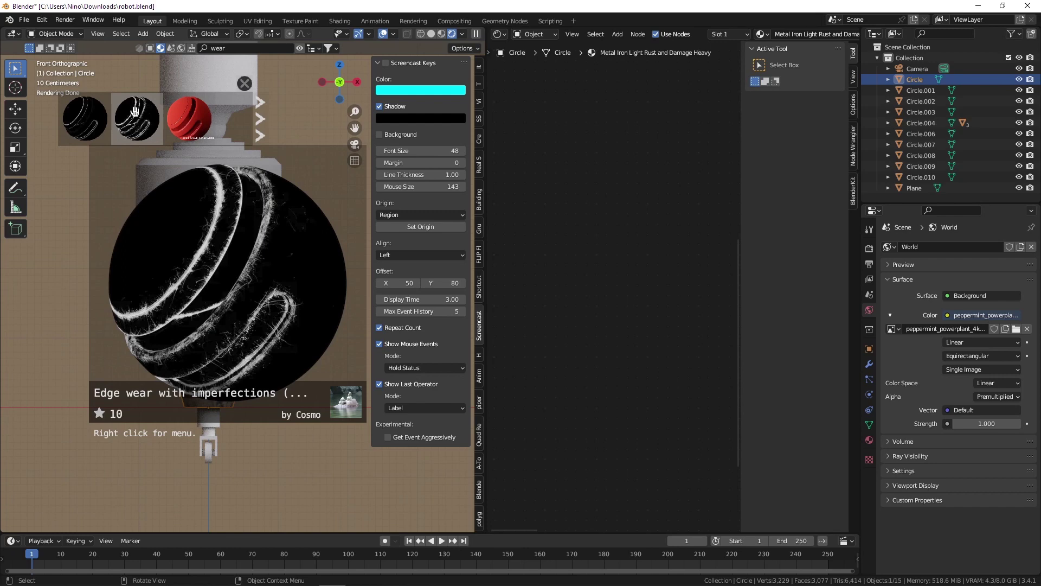
{"action": "left_click", "coordinate": [134, 111]}
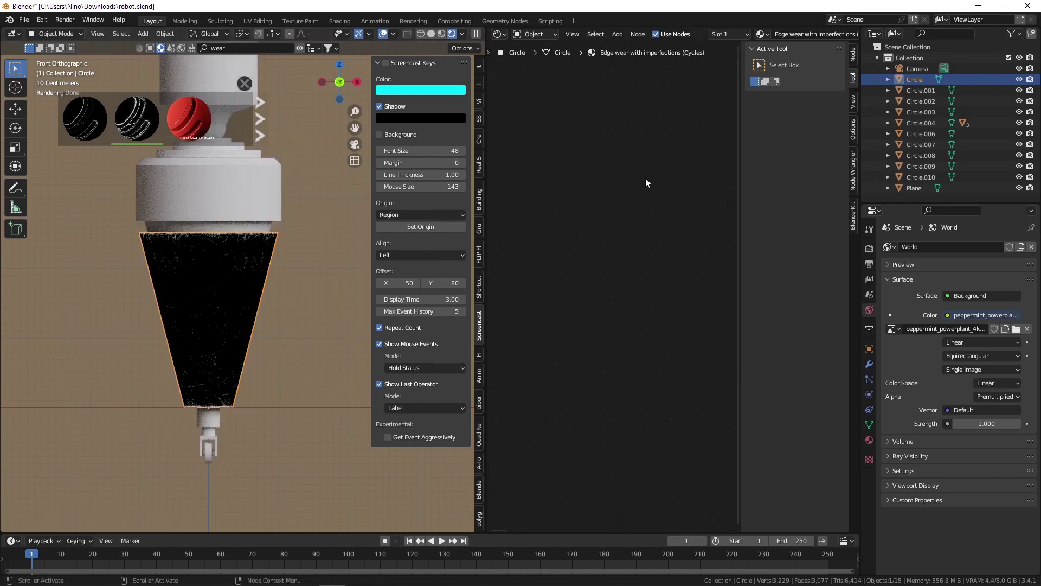
Frame the edge-wear nodes and set the general edgewear size to 0.055.
{"action": "key", "text": "Home"}
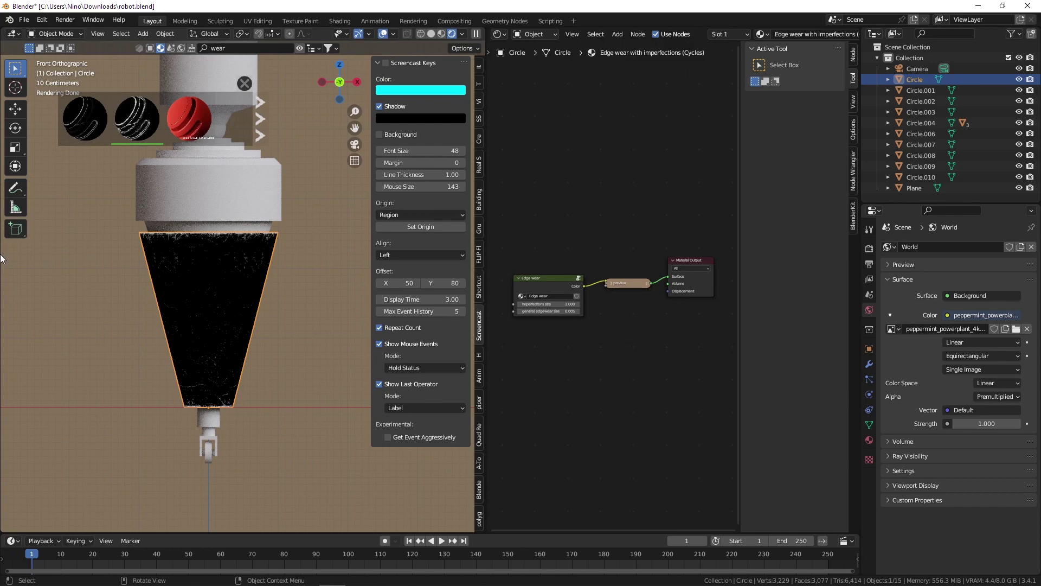
{"action": "scroll", "coordinate": [210, 224], "scroll_direction": "up", "scroll_amount": 5}
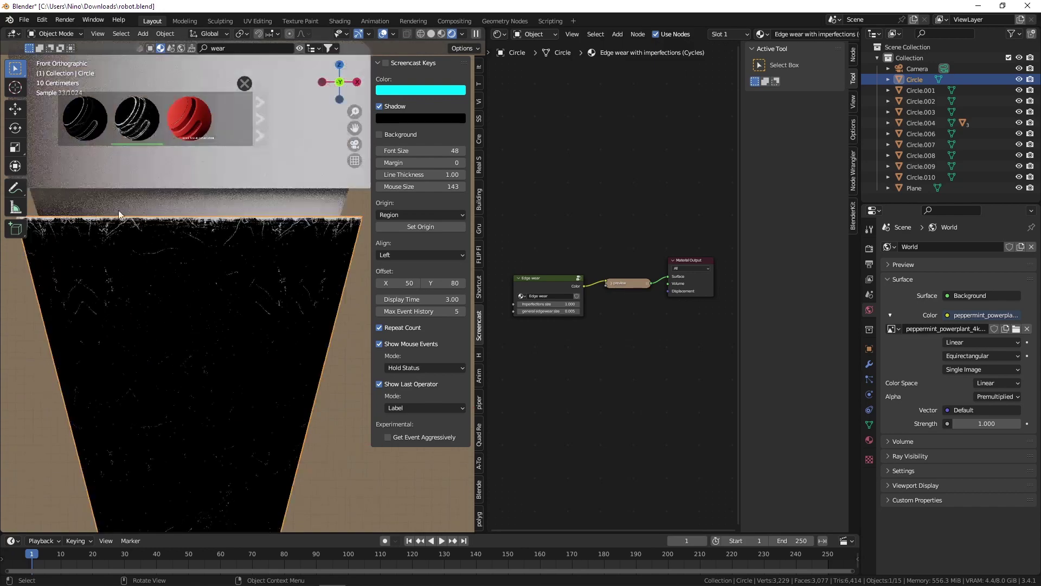
{"action": "scroll", "coordinate": [236, 211], "scroll_direction": "down", "scroll_amount": 1}
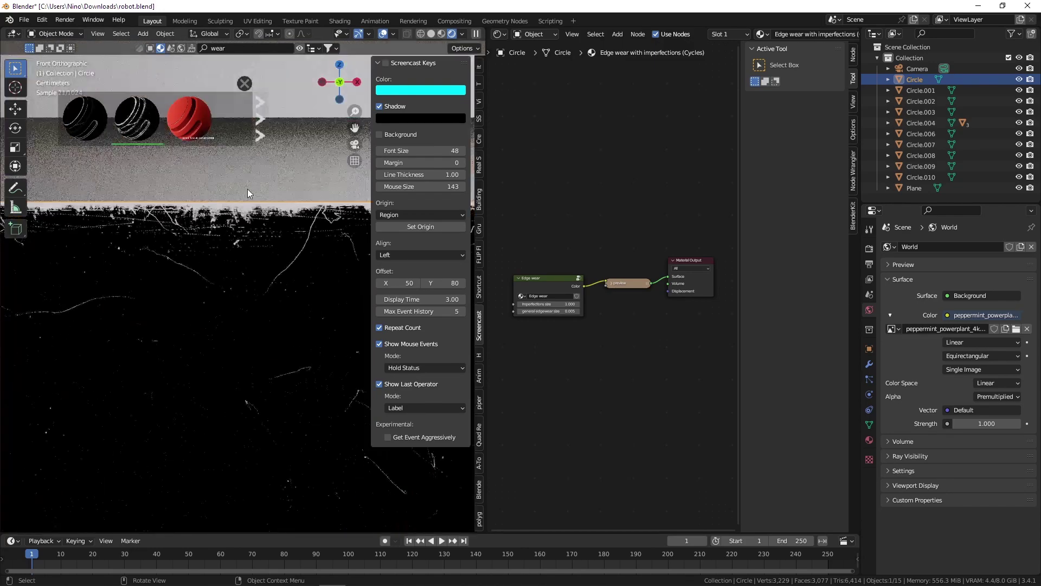
{"action": "scroll", "coordinate": [244, 228], "scroll_direction": "down", "scroll_amount": 2}
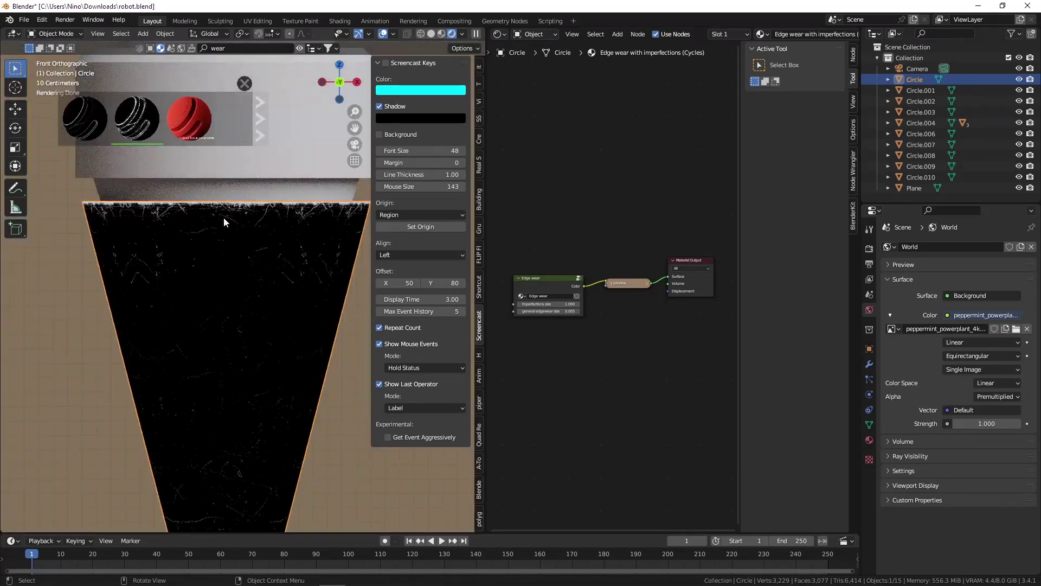
{"action": "scroll", "coordinate": [178, 334], "scroll_direction": "down", "scroll_amount": 2}
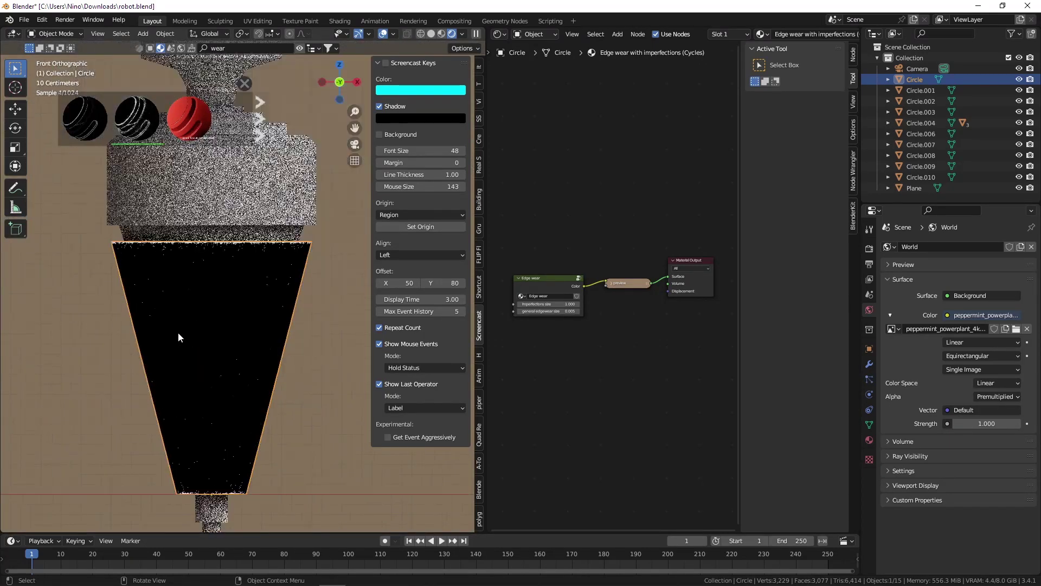
{"action": "scroll", "coordinate": [195, 375], "scroll_direction": "up", "scroll_amount": 1}
{"action": "middle_click_drag", "start_coordinate": [556, 308], "coordinate": [609, 290]}
{"action": "scroll", "coordinate": [608, 290], "scroll_direction": "up", "scroll_amount": 4}
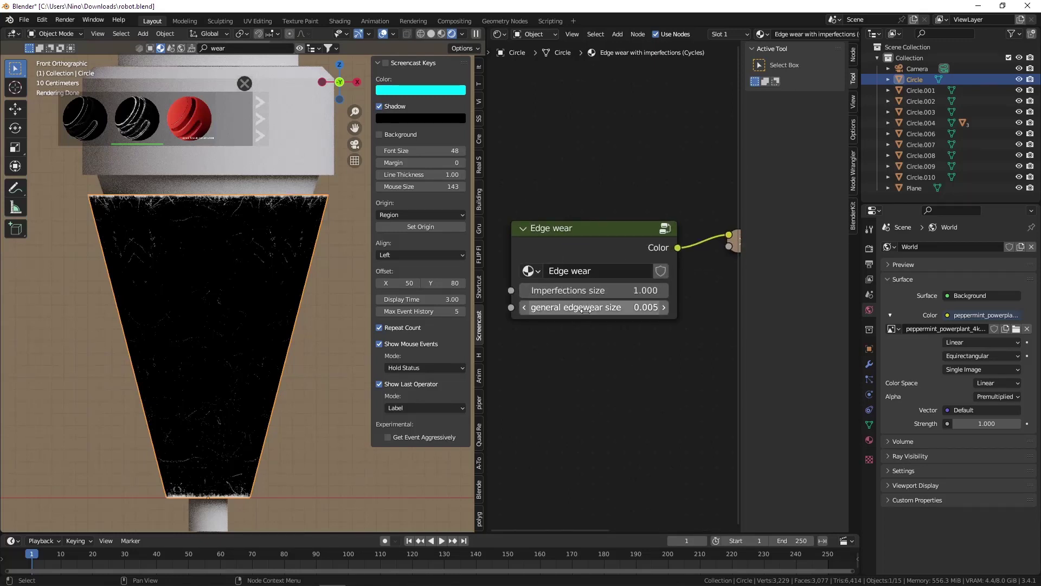
{"action": "mouse_move", "coordinate": [586, 307]}
{"action": "left_mouse_down"}
{"action": "mouse_move", "coordinate": [644, 308]}
{"action": "mouse_move", "coordinate": [586, 307]}
{"action": "left_mouse_up"}
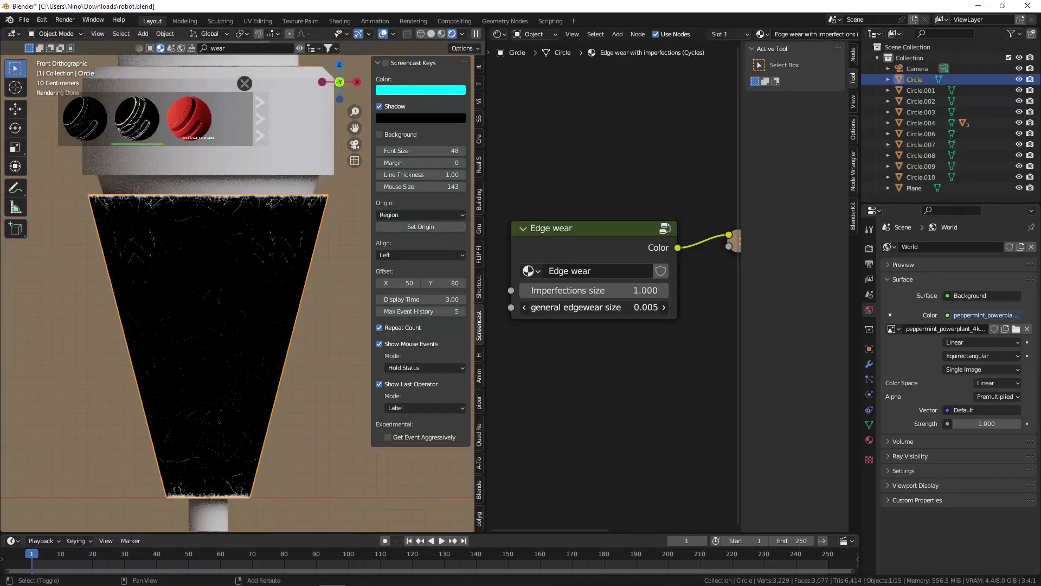
{"action": "left_click_drag", "start_coordinate": [586, 307], "coordinate": [603, 308]}
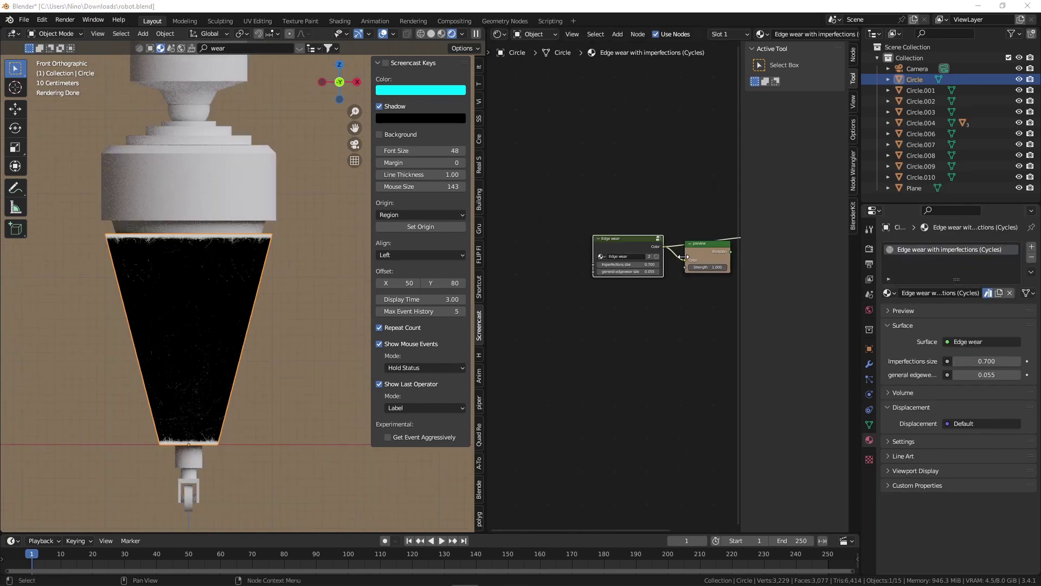
Add a second material slot holding Metal Iron Light Rust and Damage Medium.
{"action": "key", "text": "Home"}
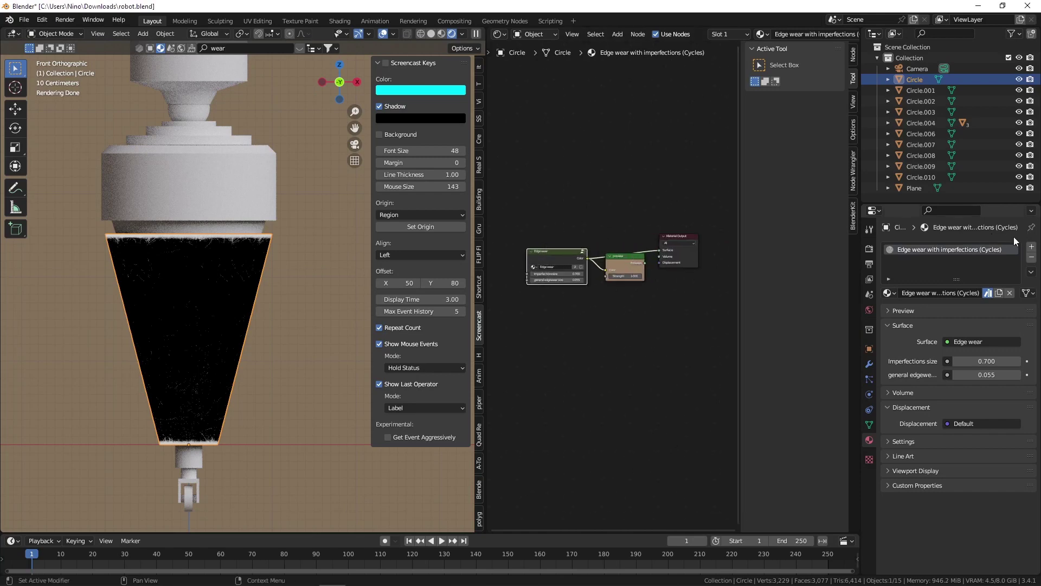
{"action": "left_click", "coordinate": [1032, 246]}
{"action": "left_click", "coordinate": [889, 310]}
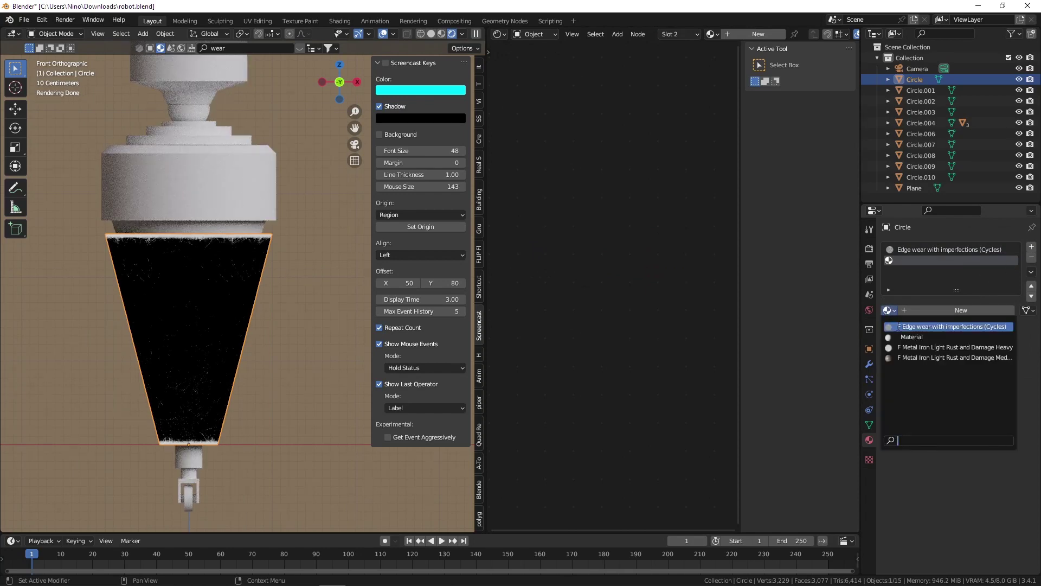
{"action": "left_click", "coordinate": [936, 356]}
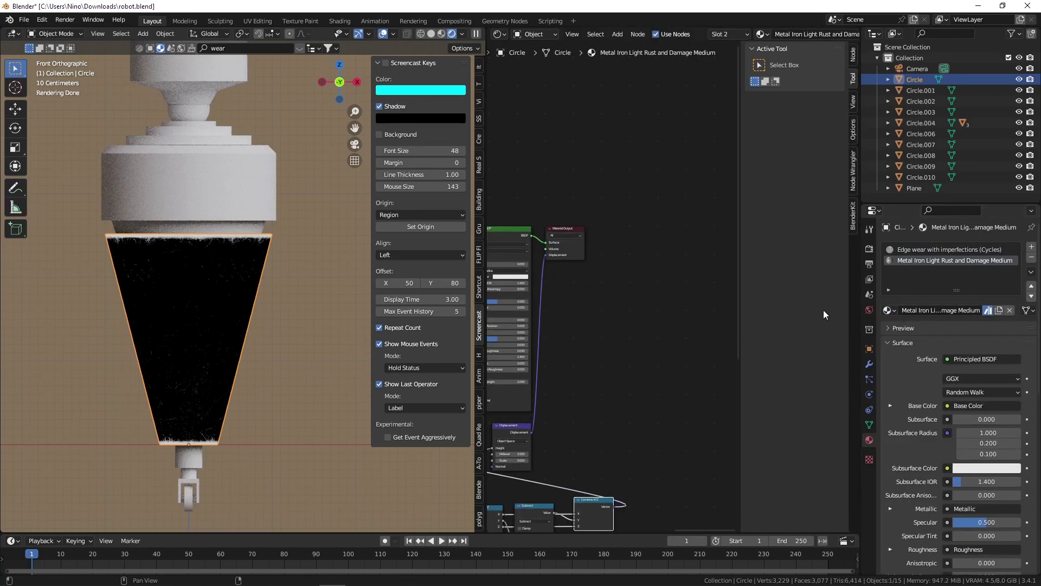
{"action": "left_click", "coordinate": [887, 310]}
{"action": "scroll", "coordinate": [618, 326], "scroll_direction": "down", "scroll_amount": 2}
{"action": "scroll", "coordinate": [637, 242], "scroll_direction": "down", "scroll_amount": 3}
{"action": "scroll", "coordinate": [597, 211], "scroll_direction": "down", "scroll_amount": 2}
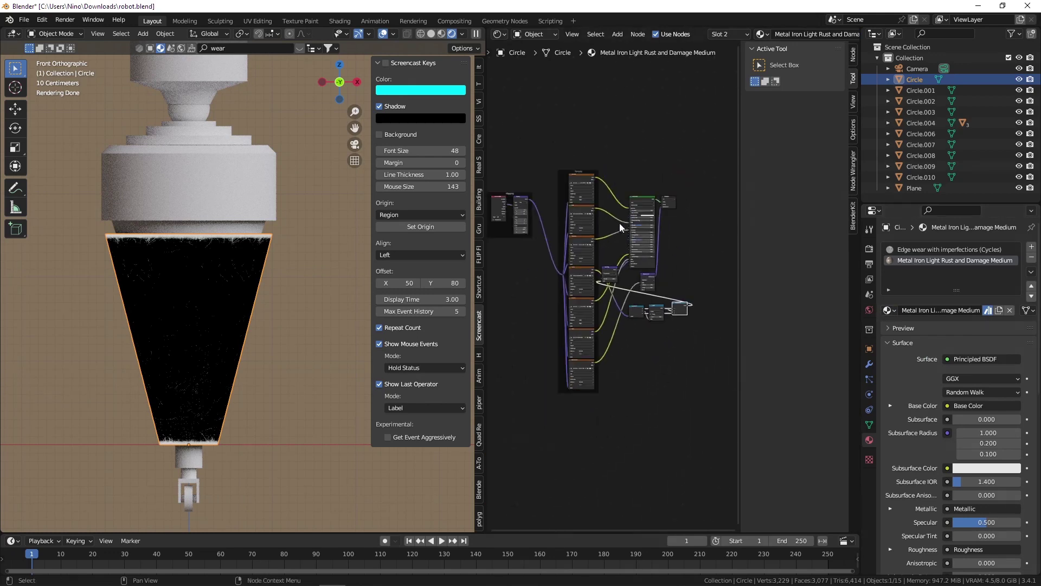
Box-select all of the rusty material's nodes and copy them.
{"action": "mouse_move", "coordinate": [474, 164]}
{"action": "left_mouse_down"}
{"action": "mouse_move", "coordinate": [439, 163]}
{"action": "mouse_move", "coordinate": [624, 335]}
{"action": "mouse_move", "coordinate": [643, 378]}
{"action": "left_mouse_up"}
{"action": "scroll", "coordinate": [659, 310], "scroll_direction": "up", "scroll_amount": 3}
{"action": "scroll", "coordinate": [700, 341], "scroll_direction": "down", "scroll_amount": 2}
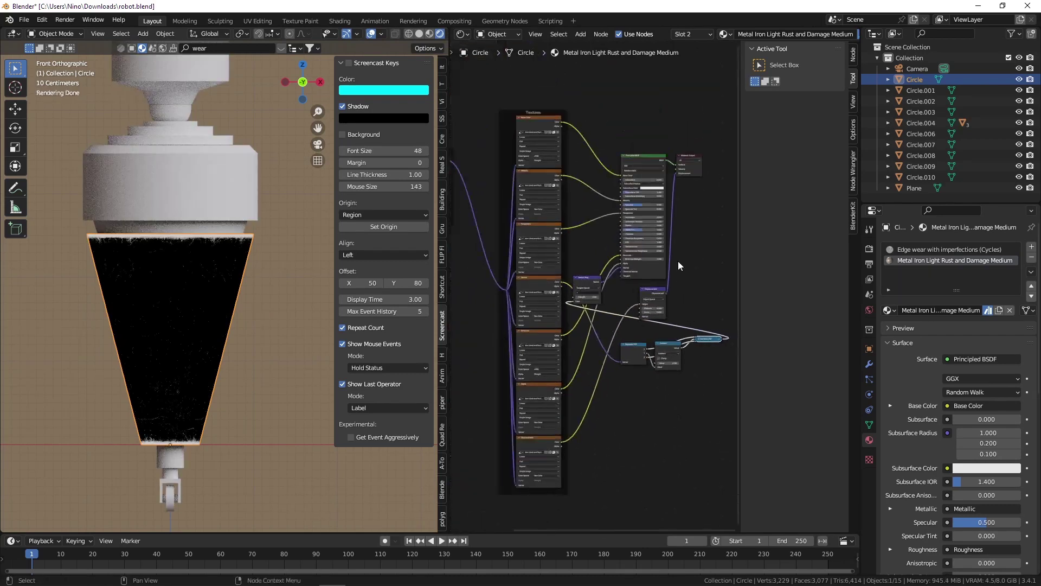
{"action": "scroll", "coordinate": [616, 237], "scroll_direction": "down", "scroll_amount": 1}
{"action": "scroll", "coordinate": [606, 224], "scroll_direction": "down", "scroll_amount": 2}
{"action": "left_click_drag", "start_coordinate": [509, 129], "coordinate": [688, 382]}
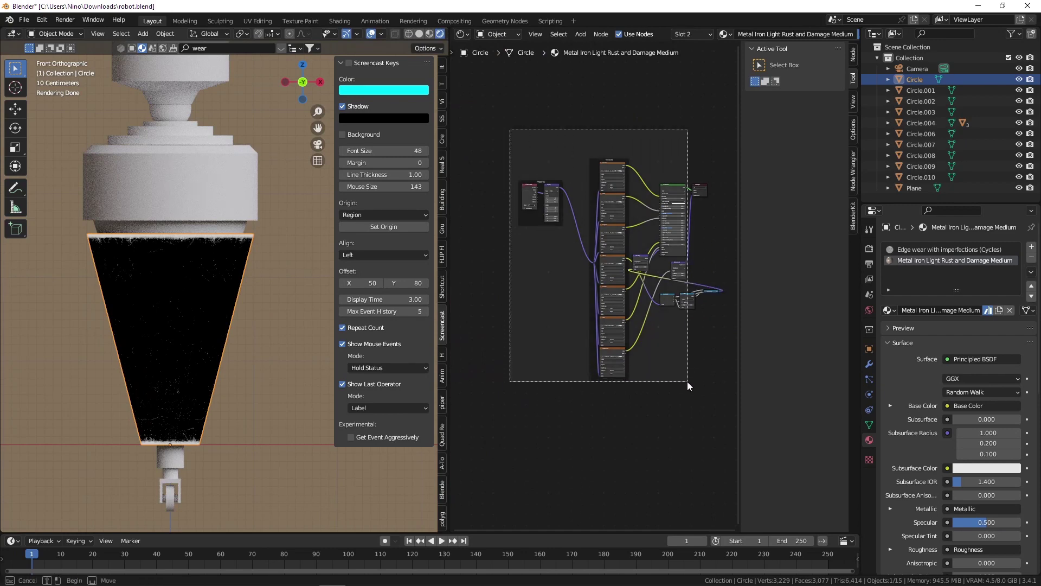
{"action": "scroll", "coordinate": [733, 295], "scroll_direction": "up", "scroll_amount": 3}
{"action": "scroll", "coordinate": [716, 292], "scroll_direction": "up", "scroll_amount": 2}
{"action": "scroll", "coordinate": [646, 284], "scroll_direction": "up", "scroll_amount": 1}
{"action": "scroll", "coordinate": [600, 265], "scroll_direction": "down", "scroll_amount": 2}
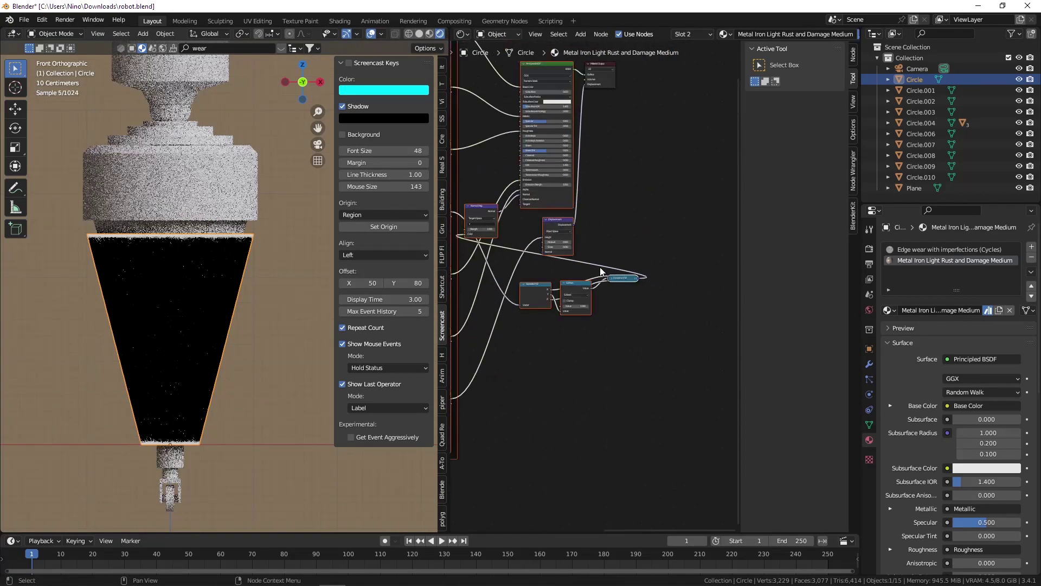
{"action": "right_click", "coordinate": [585, 290]}
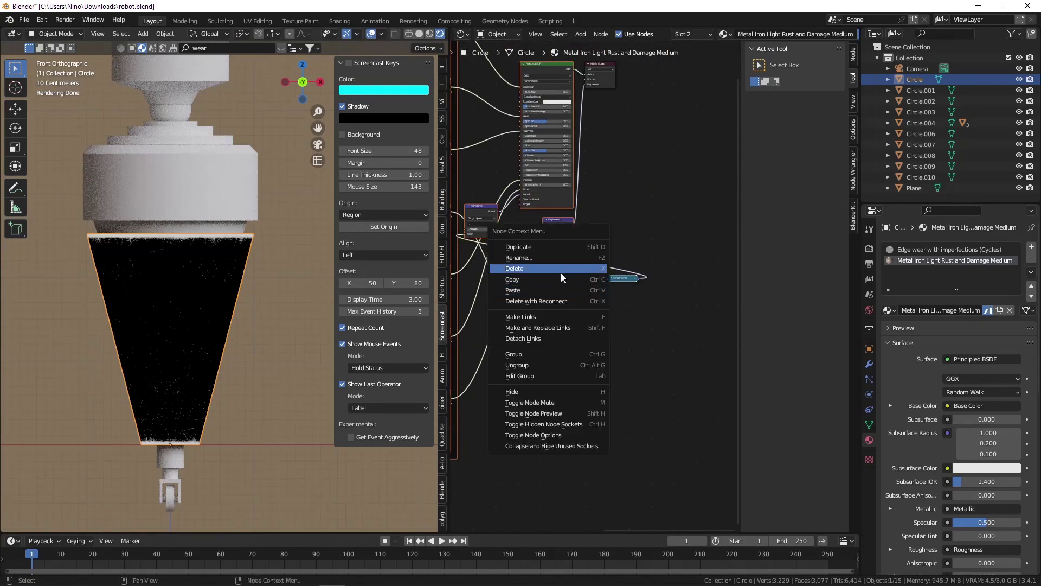
{"action": "key", "text": "Escape"}
Switch to the Edge wear material and paste the copied rust nodes into it.
{"action": "left_click", "coordinate": [873, 249]}
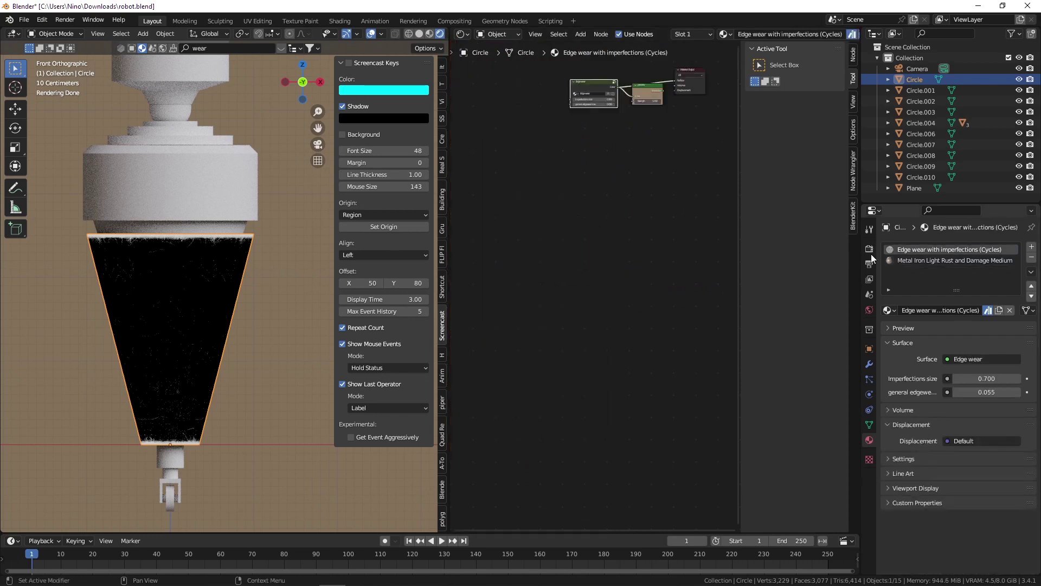
{"action": "right_click", "coordinate": [595, 289]}
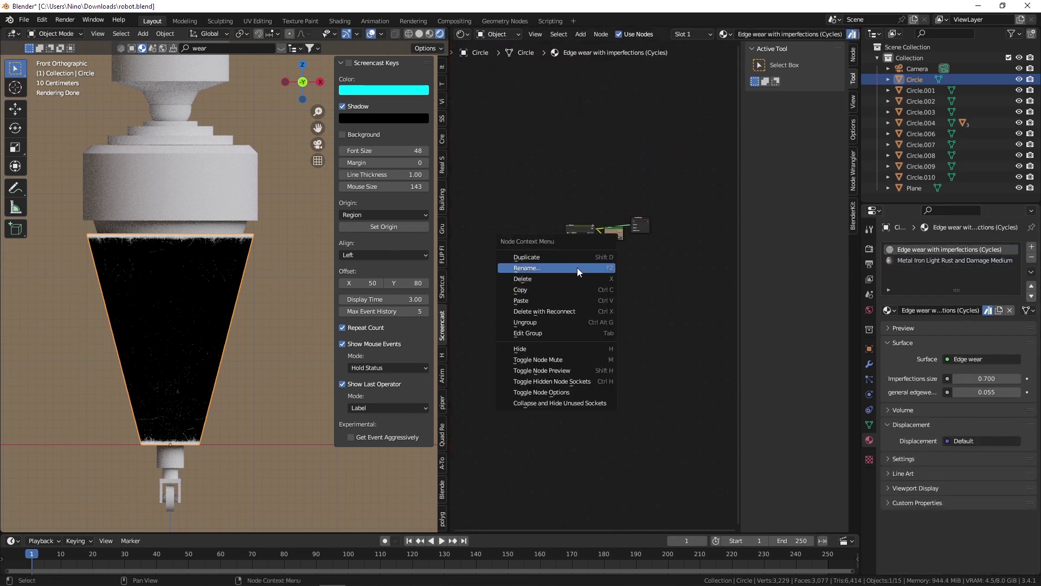
{"action": "left_click", "coordinate": [544, 301]}
{"action": "scroll", "coordinate": [562, 221], "scroll_direction": "up", "scroll_amount": 1}
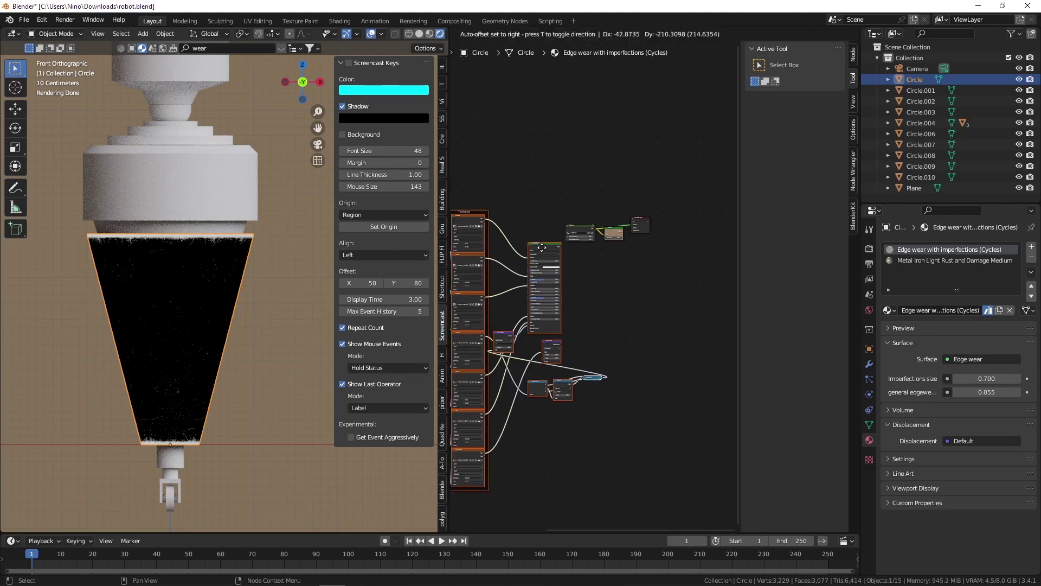
{"action": "scroll", "coordinate": [578, 227], "scroll_direction": "up", "scroll_amount": 1}
{"action": "scroll", "coordinate": [594, 231], "scroll_direction": "up", "scroll_amount": 1}
{"action": "scroll", "coordinate": [616, 239], "scroll_direction": "up", "scroll_amount": 1}
{"action": "scroll", "coordinate": [617, 238], "scroll_direction": "up", "scroll_amount": 1}
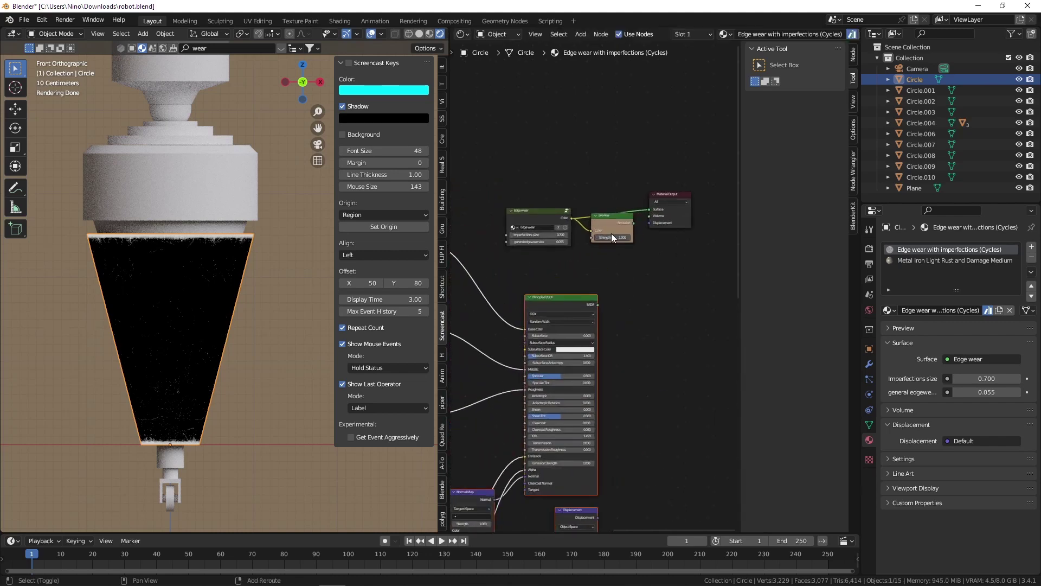
Insert a Mix Shader before Material Output, with Edge wear as factor and the rusty BSDF as shader.
{"action": "key", "text": "shift+a"}
{"action": "type", "text": "mix sh"}
{"action": "key", "text": "Return"}
{"action": "left_click", "coordinate": [611, 204]}
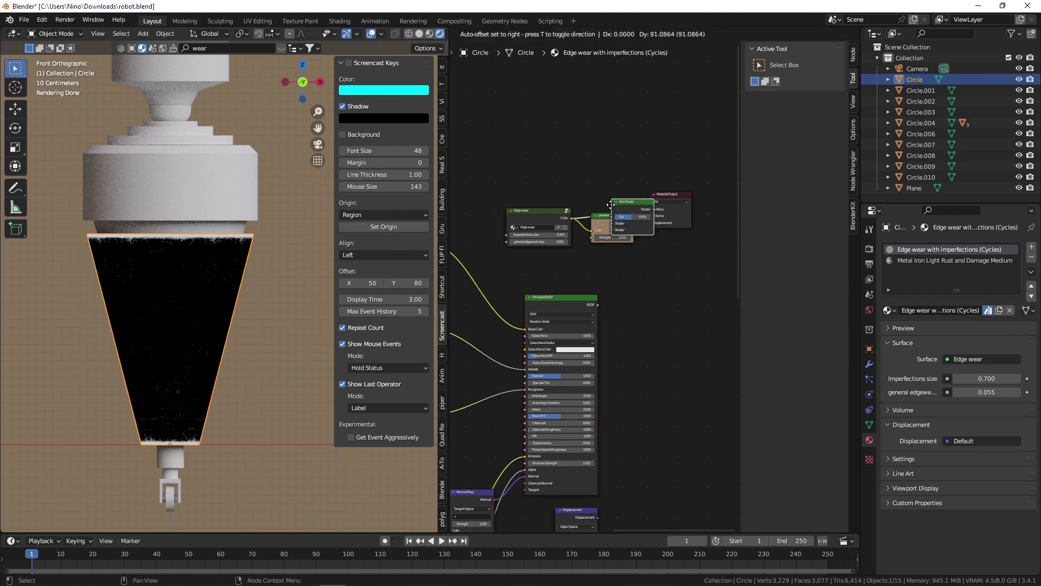
{"action": "left_click_drag", "start_coordinate": [630, 208], "coordinate": [698, 237]}
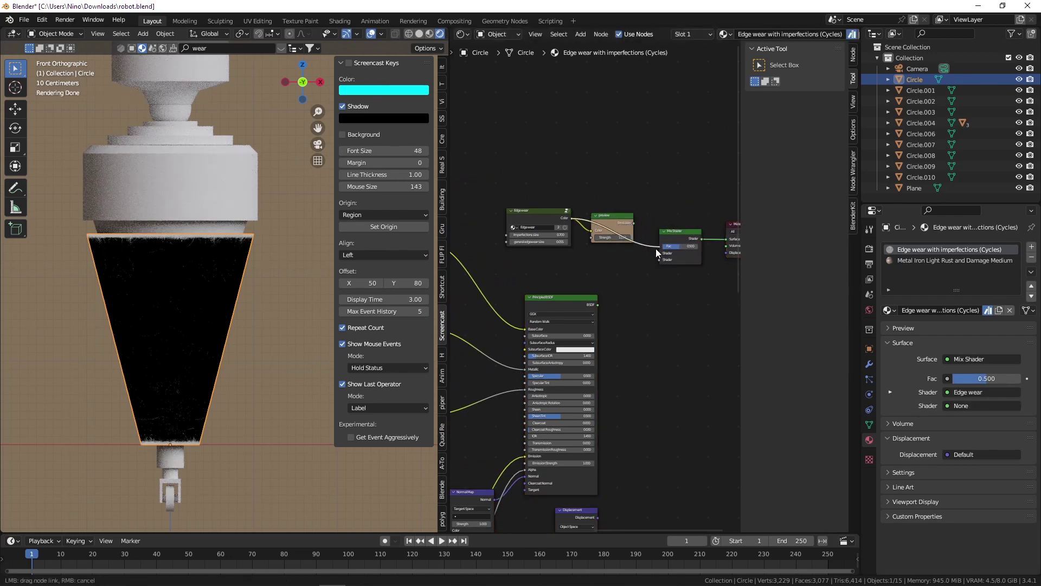
{"action": "left_click_drag", "start_coordinate": [656, 249], "coordinate": [656, 248]}
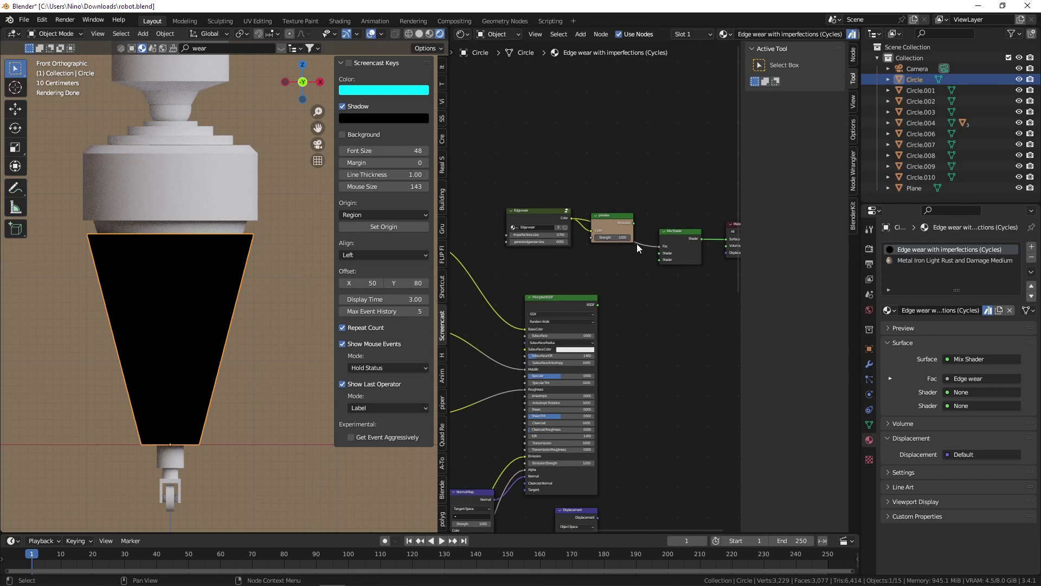
{"action": "scroll", "coordinate": [618, 311], "scroll_direction": "up", "scroll_amount": 2}
{"action": "middle_click_drag", "start_coordinate": [617, 311], "coordinate": [571, 302]}
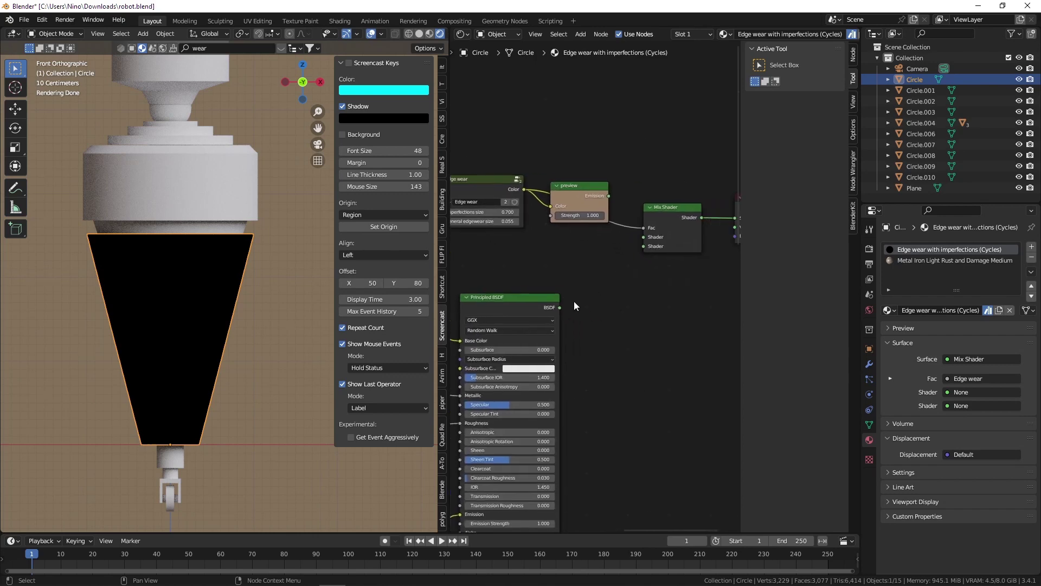
{"action": "left_click_drag", "start_coordinate": [561, 307], "coordinate": [644, 240]}
{"action": "scroll", "coordinate": [567, 261], "scroll_direction": "down", "scroll_amount": 3}
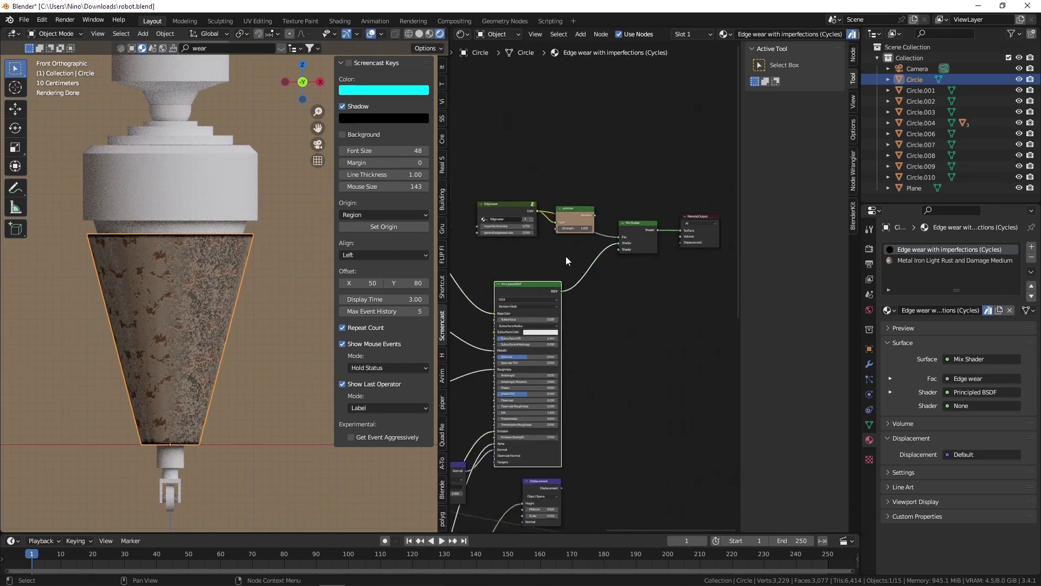
Set the rust Mapping scale to 0.25 on X, Y and Z, after trying 0.5, 0.3 and 0.15.
{"action": "middle_click_drag", "start_coordinate": [566, 257], "coordinate": [528, 304]}
{"action": "scroll", "coordinate": [544, 291], "scroll_direction": "up", "scroll_amount": 4}
{"action": "scroll", "coordinate": [544, 291], "scroll_direction": "up", "scroll_amount": 2}
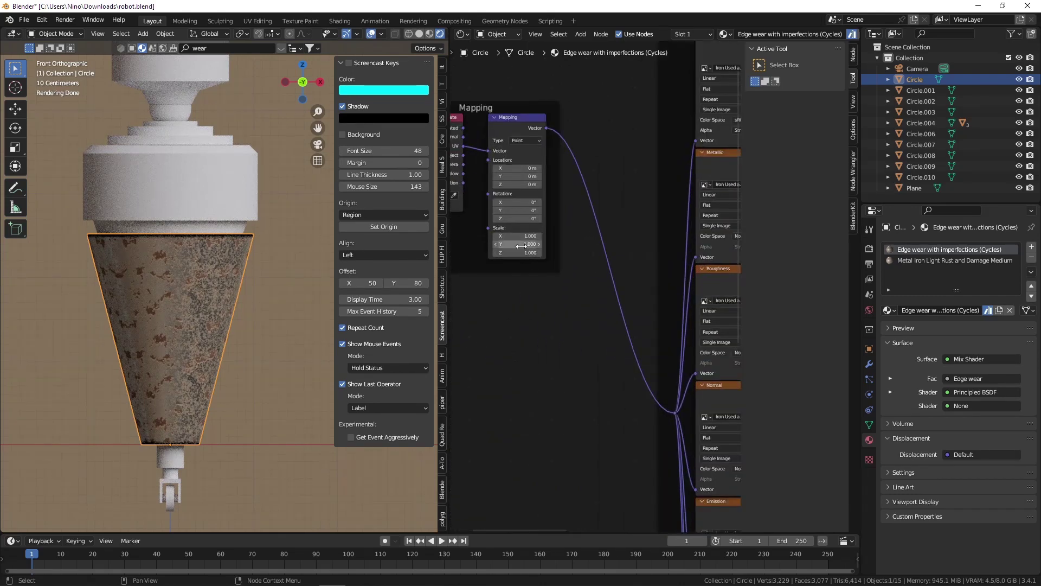
{"action": "left_click", "coordinate": [527, 237]}
{"action": "type", "text": "0.5"}
{"action": "key", "text": "Return"}
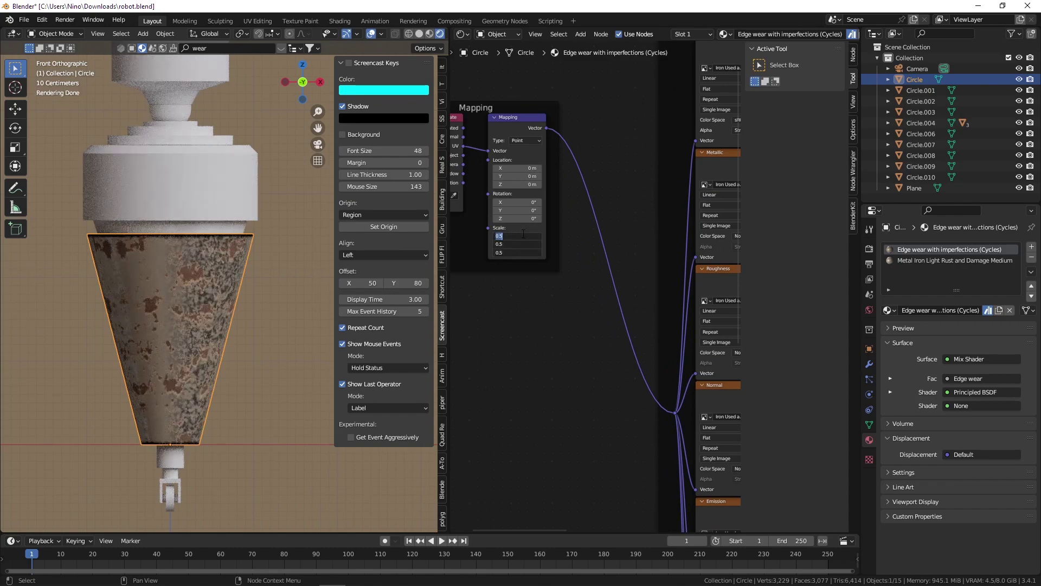
{"action": "type", "text": "0.3"}
{"action": "key", "text": "Return"}
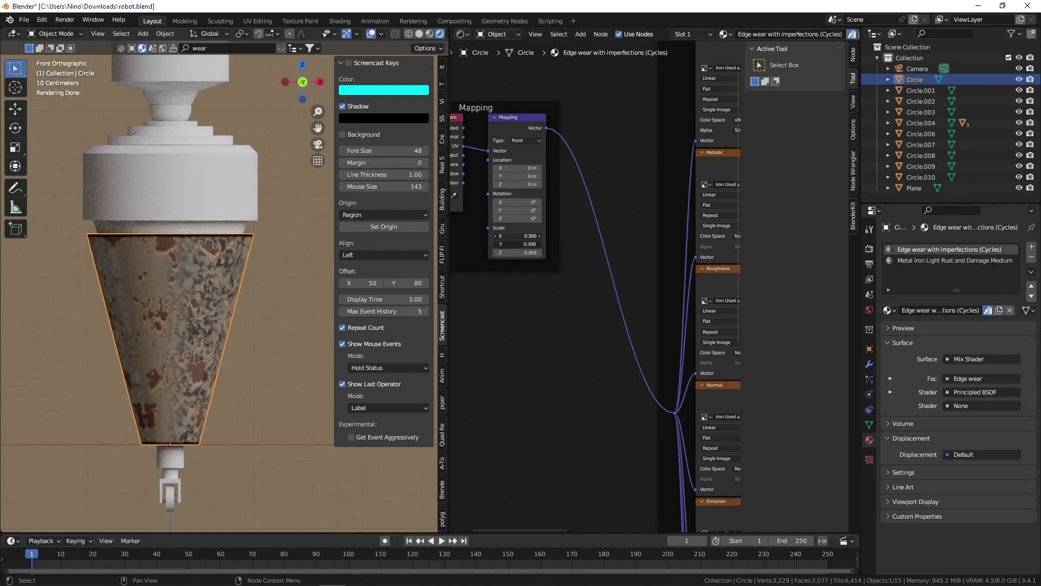
{"action": "left_click_drag", "start_coordinate": [520, 252], "coordinate": [521, 233]}
{"action": "type", "text": "0.15"}
{"action": "key", "text": "Return"}
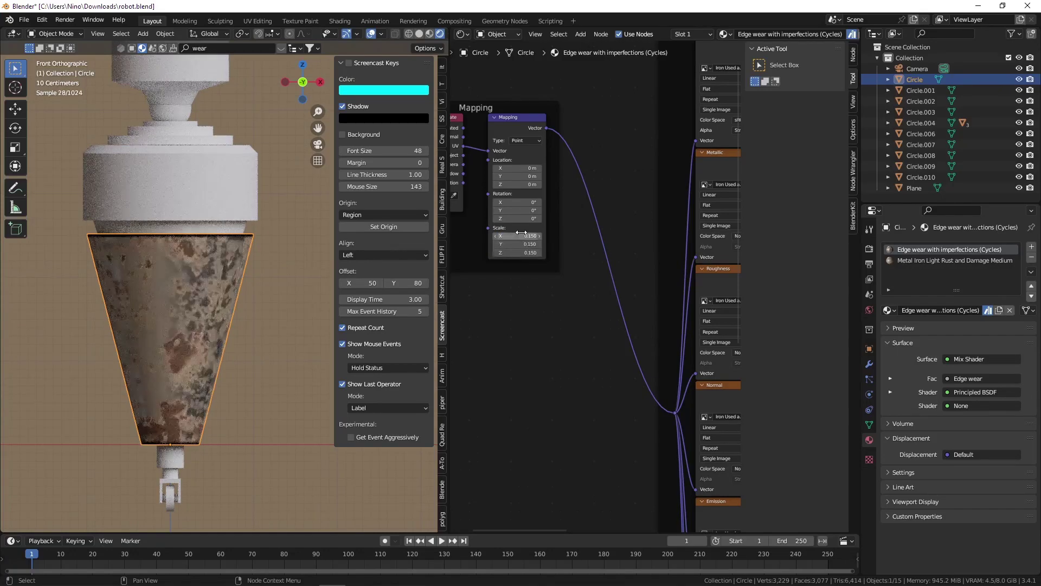
{"action": "scroll", "coordinate": [260, 289], "scroll_direction": "up", "scroll_amount": 8}
{"action": "scroll", "coordinate": [143, 390], "scroll_direction": "down", "scroll_amount": 5}
{"action": "scroll", "coordinate": [140, 403], "scroll_direction": "up", "scroll_amount": 6}
{"action": "scroll", "coordinate": [142, 401], "scroll_direction": "down", "scroll_amount": 5}
{"action": "left_click_drag", "start_coordinate": [499, 236], "coordinate": [500, 253]}
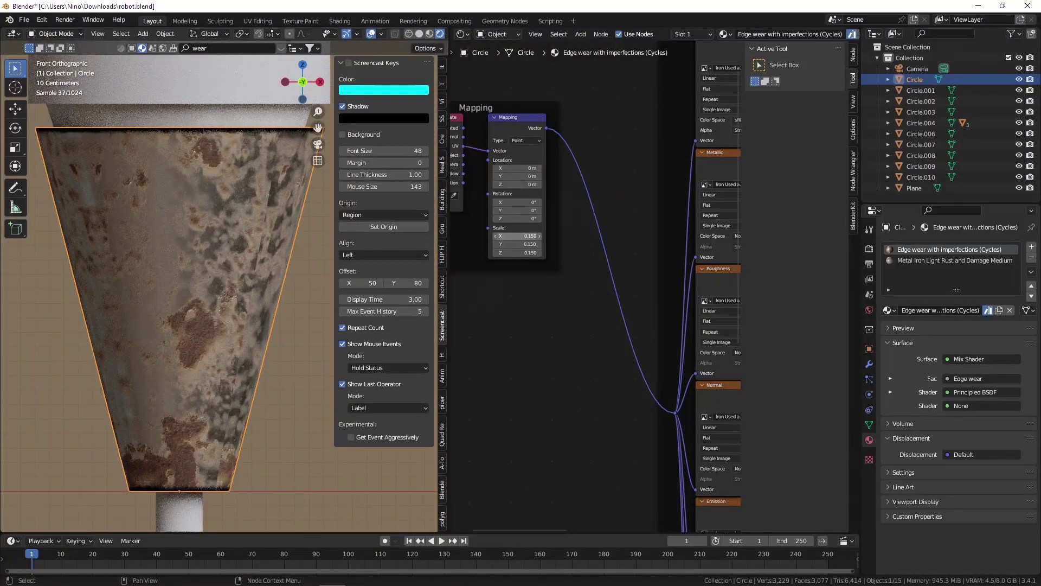
{"action": "type", "text": "0.25"}
{"action": "key", "text": "Return"}
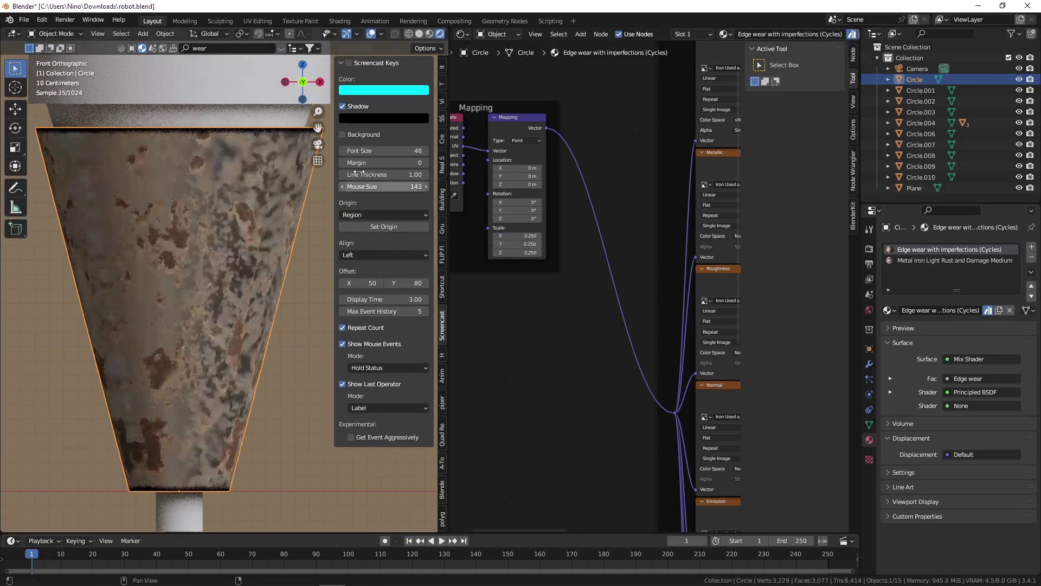
{"action": "scroll", "coordinate": [284, 188], "scroll_direction": "down", "scroll_amount": 4}
{"action": "scroll", "coordinate": [190, 249], "scroll_direction": "down", "scroll_amount": 2}
Add a Principled BSDF node and plug it into the Mix Shader's second Shader input.
{"action": "left_click", "coordinate": [442, 287]}
{"action": "scroll", "coordinate": [517, 244], "scroll_direction": "down", "scroll_amount": 2}
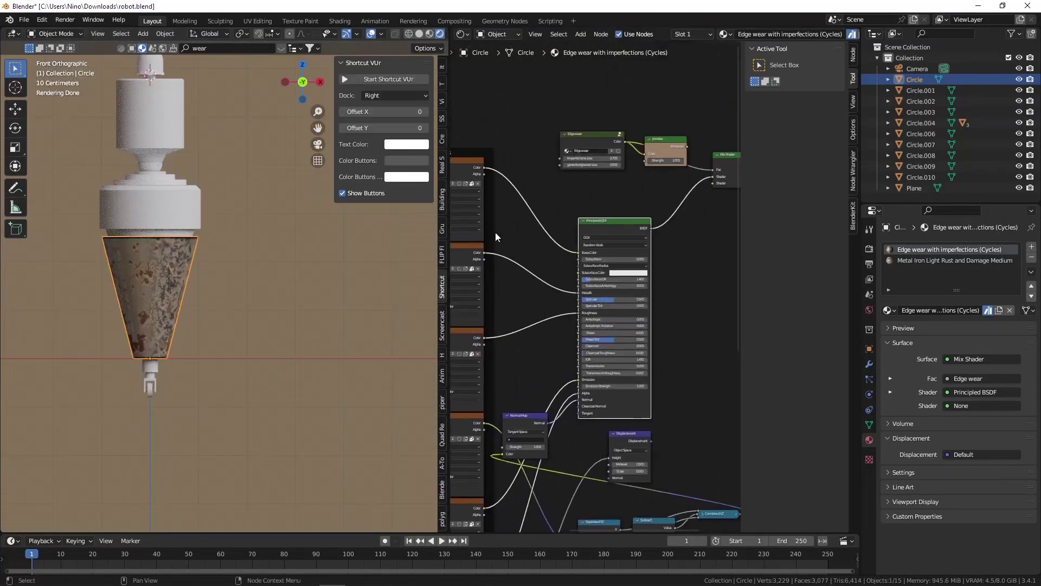
{"action": "key", "text": "shift+a"}
{"action": "left_click", "coordinate": [551, 158]}
{"action": "type", "text": "pr"}
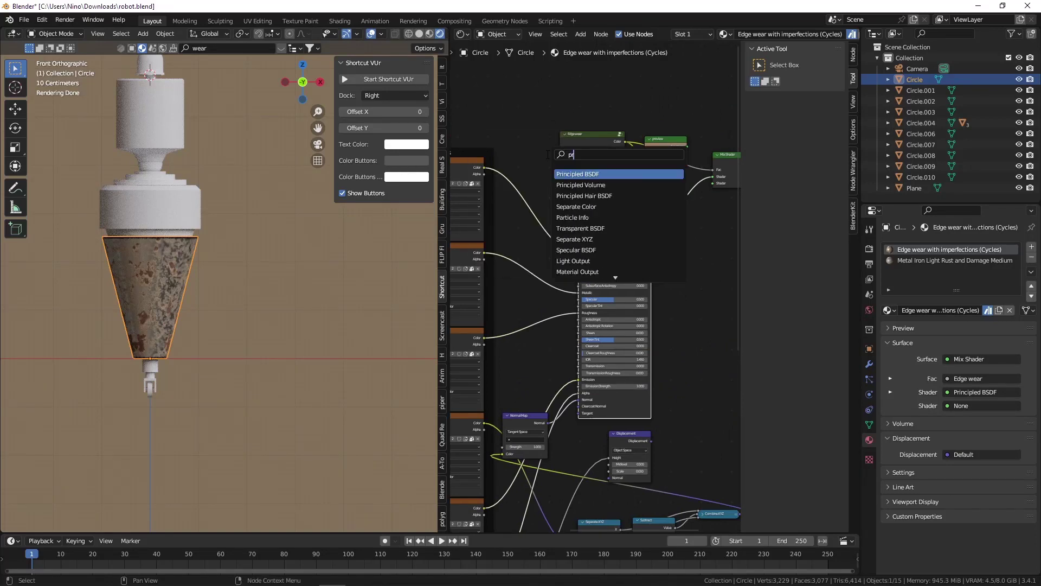
{"action": "key", "text": "Return"}
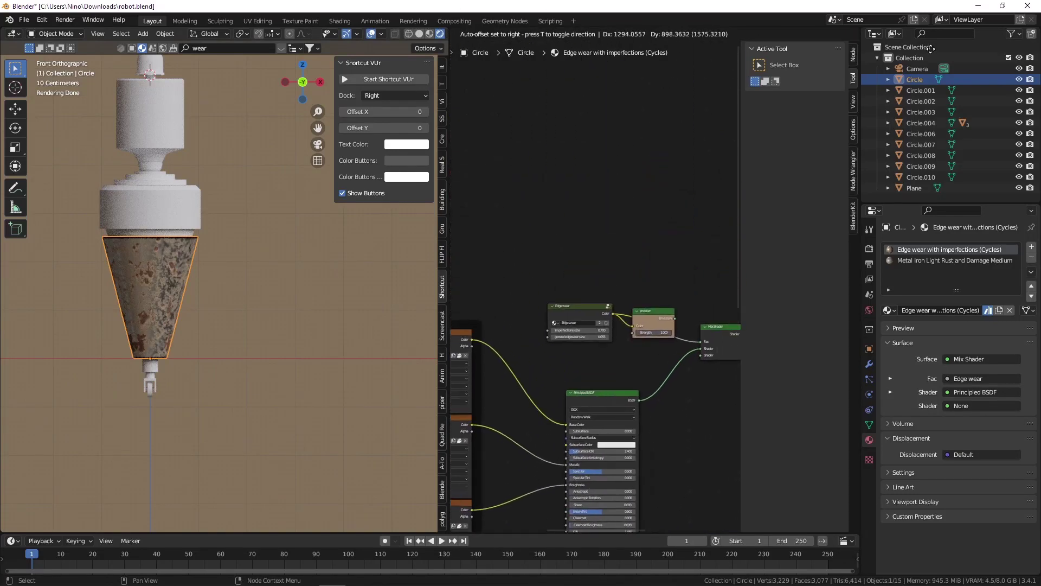
{"action": "left_click", "coordinate": [494, 109]}
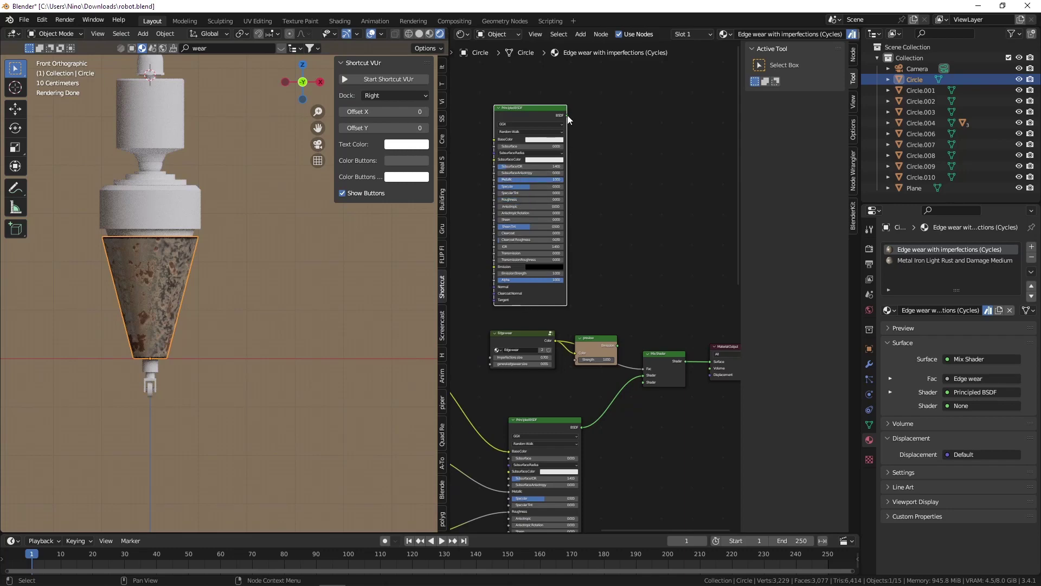
{"action": "left_click_drag", "start_coordinate": [568, 119], "coordinate": [636, 322]}
{"action": "left_click_drag", "start_coordinate": [645, 387], "coordinate": [648, 382]}
{"action": "scroll", "coordinate": [122, 240], "scroll_direction": "up", "scroll_amount": 5}
Inspect the cone's rusty surface up close and adjust the general edgewear size.
{"action": "mouse_move", "coordinate": [299, 287]}
{"action": "middle_mouse_down"}
{"action": "mouse_move", "coordinate": [180, 219]}
{"action": "mouse_move", "coordinate": [230, 242]}
{"action": "mouse_move", "coordinate": [154, 239]}
{"action": "mouse_move", "coordinate": [165, 208]}
{"action": "mouse_move", "coordinate": [245, 168]}
{"action": "mouse_move", "coordinate": [184, 184]}
{"action": "middle_mouse_up"}
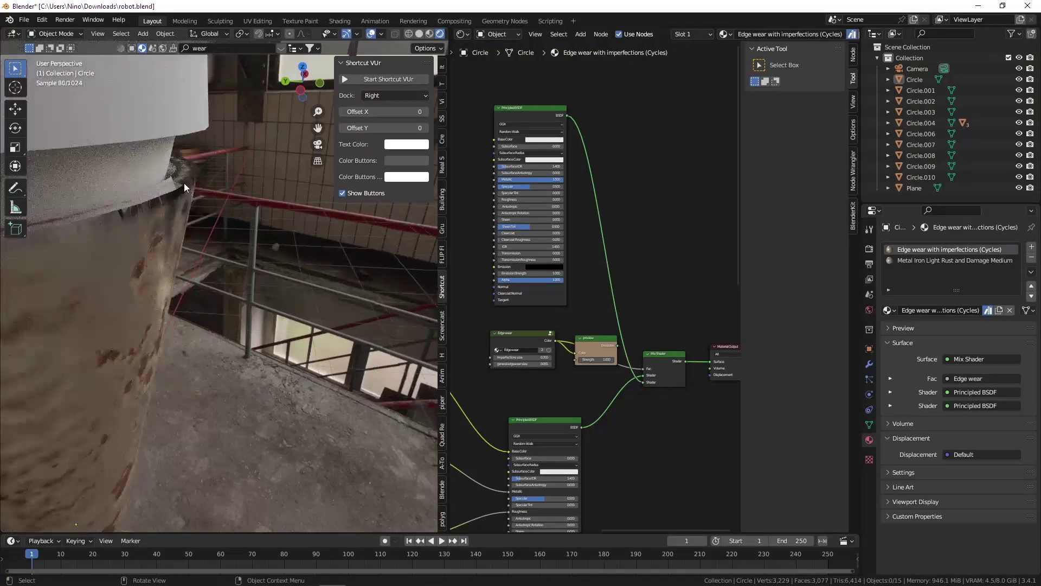
{"action": "mouse_move", "coordinate": [182, 181]}
{"action": "middle_mouse_down"}
{"action": "mouse_move", "coordinate": [115, 155]}
{"action": "mouse_move", "coordinate": [186, 181]}
{"action": "mouse_move", "coordinate": [87, 172]}
{"action": "mouse_move", "coordinate": [175, 190]}
{"action": "mouse_move", "coordinate": [202, 234]}
{"action": "mouse_move", "coordinate": [167, 235]}
{"action": "middle_mouse_up"}
{"action": "scroll", "coordinate": [87, 172], "scroll_direction": "down", "scroll_amount": 3}
{"action": "scroll", "coordinate": [166, 235], "scroll_direction": "down", "scroll_amount": 3}
{"action": "scroll", "coordinate": [268, 318], "scroll_direction": "down", "scroll_amount": 3}
{"action": "middle_click_drag", "start_coordinate": [250, 310], "coordinate": [170, 312]}
{"action": "scroll", "coordinate": [171, 313], "scroll_direction": "up", "scroll_amount": 5}
{"action": "scroll", "coordinate": [133, 267], "scroll_direction": "up", "scroll_amount": 3}
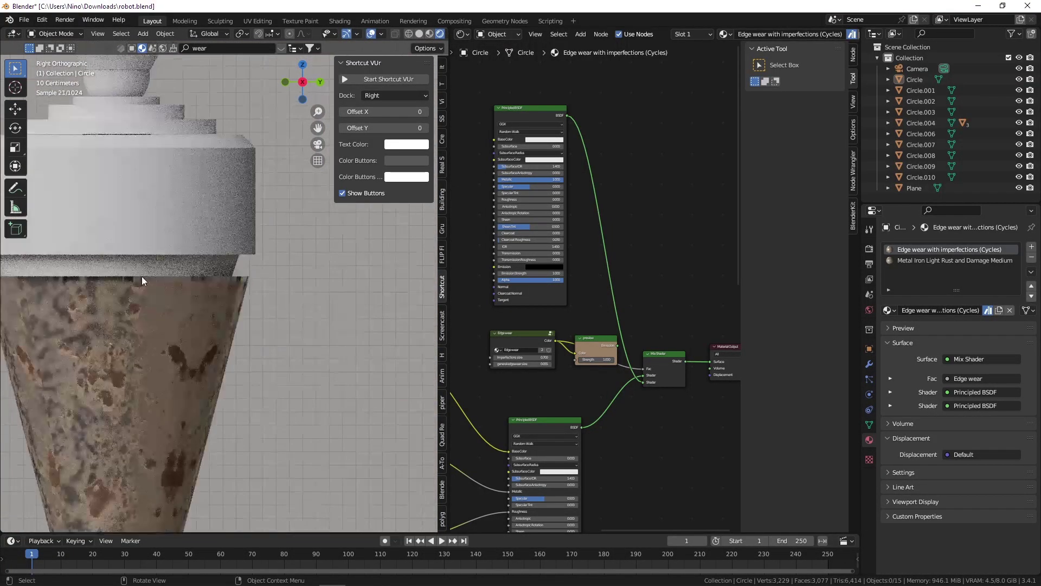
{"action": "scroll", "coordinate": [132, 267], "scroll_direction": "up", "scroll_amount": 3}
{"action": "scroll", "coordinate": [185, 283], "scroll_direction": "up", "scroll_amount": 3}
{"action": "scroll", "coordinate": [185, 284], "scroll_direction": "up", "scroll_amount": 3}
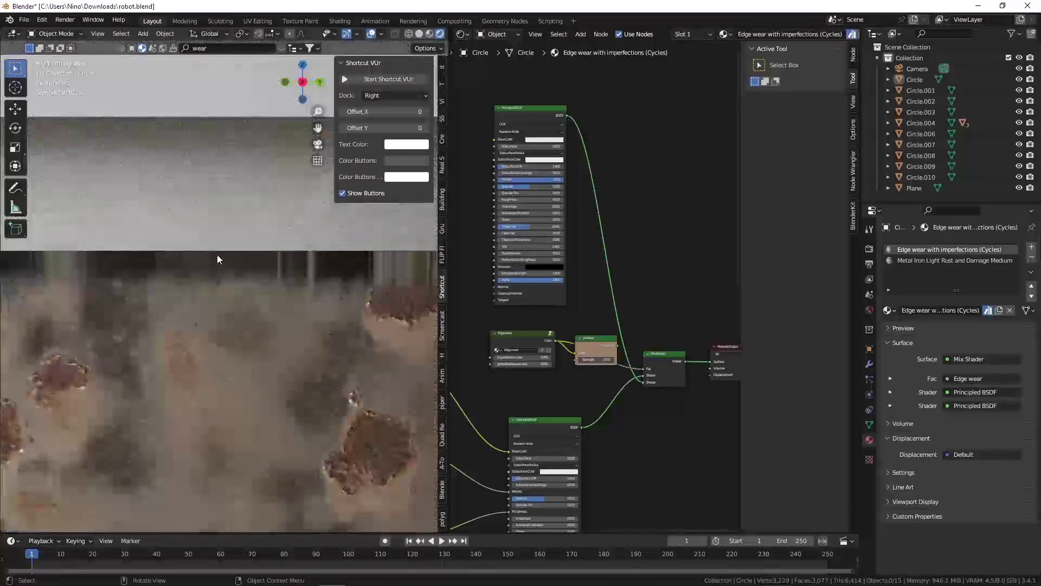
{"action": "scroll", "coordinate": [601, 397], "scroll_direction": "up", "scroll_amount": 1}
{"action": "scroll", "coordinate": [566, 250], "scroll_direction": "up", "scroll_amount": 1}
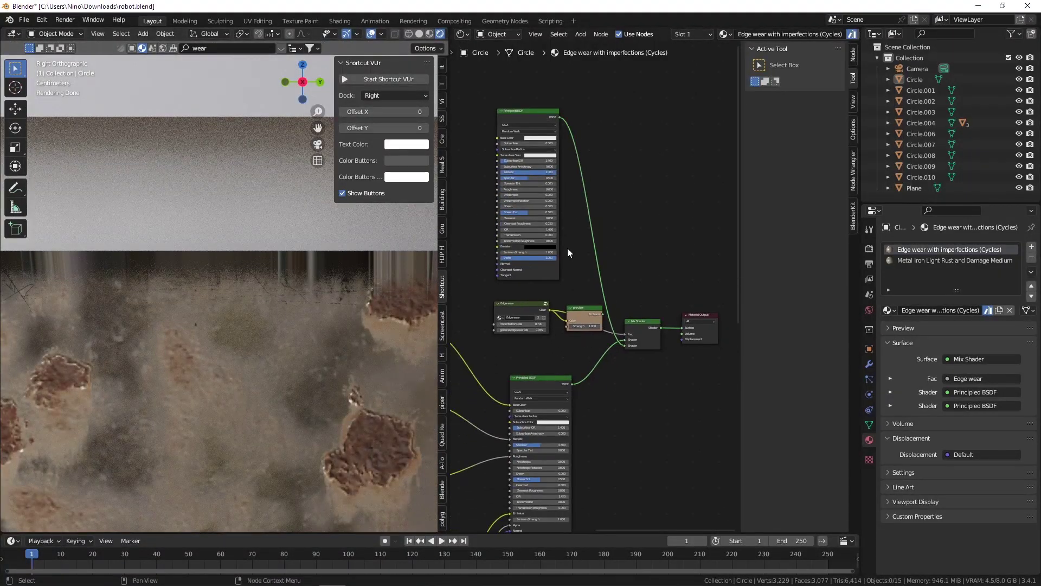
{"action": "scroll", "coordinate": [564, 249], "scroll_direction": "up", "scroll_amount": 1}
{"action": "scroll", "coordinate": [572, 324], "scroll_direction": "up", "scroll_amount": 1}
{"action": "scroll", "coordinate": [572, 324], "scroll_direction": "up", "scroll_amount": 3}
{"action": "scroll", "coordinate": [571, 324], "scroll_direction": "up", "scroll_amount": 1}
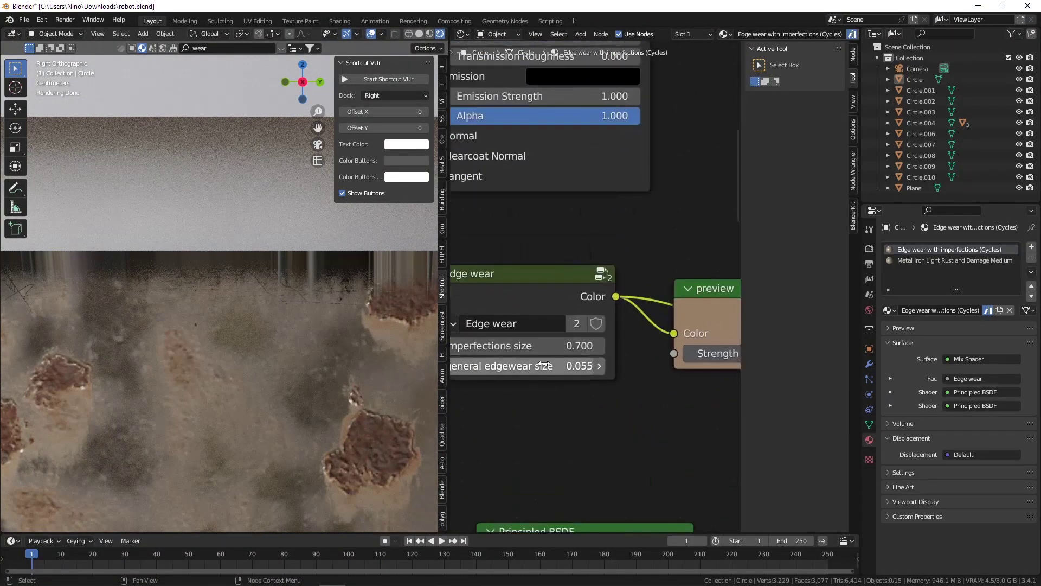
{"action": "mouse_move", "coordinate": [570, 366]}
{"action": "left_mouse_down"}
{"action": "mouse_move", "coordinate": [528, 366]}
{"action": "mouse_move", "coordinate": [594, 365]}
{"action": "left_mouse_up"}
{"action": "scroll", "coordinate": [568, 285], "scroll_direction": "down", "scroll_amount": 3}
{"action": "scroll", "coordinate": [568, 285], "scroll_direction": "down", "scroll_amount": 3}
{"action": "scroll", "coordinate": [567, 286], "scroll_direction": "down", "scroll_amount": 1}
{"action": "scroll", "coordinate": [608, 315], "scroll_direction": "down", "scroll_amount": 1}
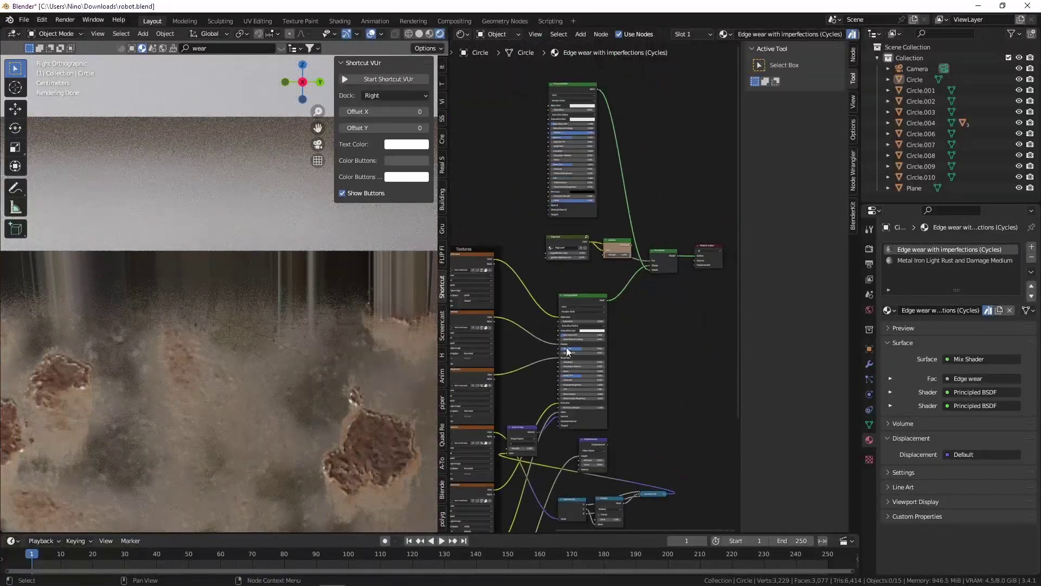
{"action": "scroll", "coordinate": [552, 462], "scroll_direction": "up", "scroll_amount": 2}
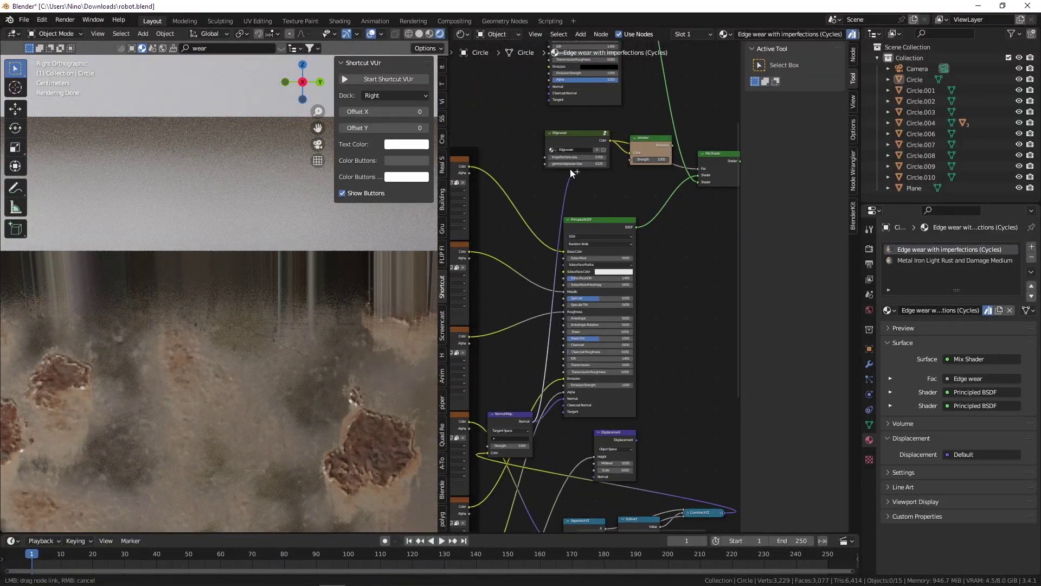
Connect the Normal Map to the Normal input and Displacement to the Material Output.
{"action": "left_click_drag", "start_coordinate": [546, 87], "coordinate": [545, 86]}
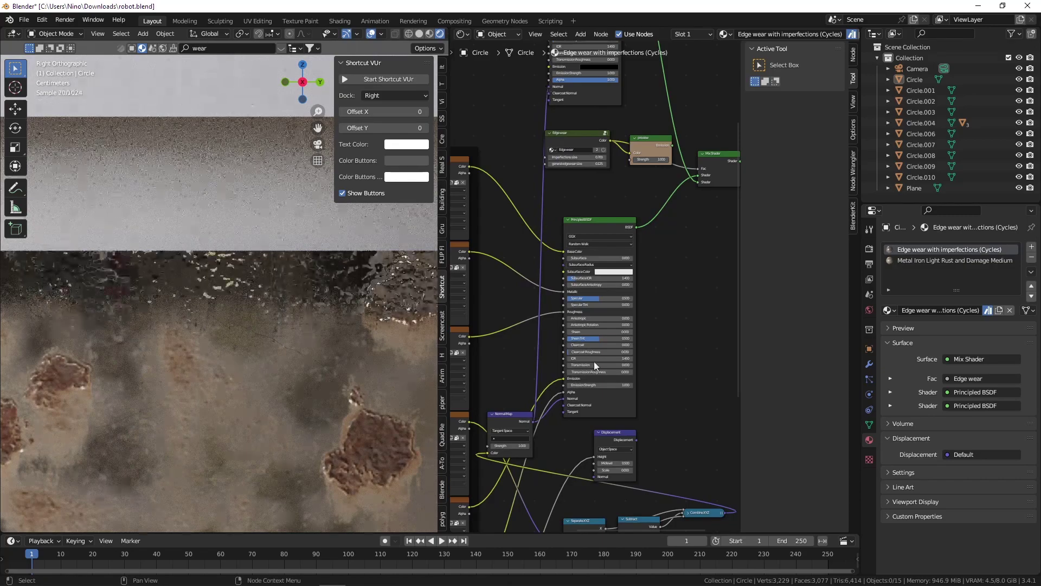
{"action": "scroll", "coordinate": [601, 393], "scroll_direction": "down", "scroll_amount": 2}
{"action": "left_click_drag", "start_coordinate": [633, 345], "coordinate": [704, 216]}
{"action": "left_click_drag", "start_coordinate": [716, 134], "coordinate": [715, 134]}
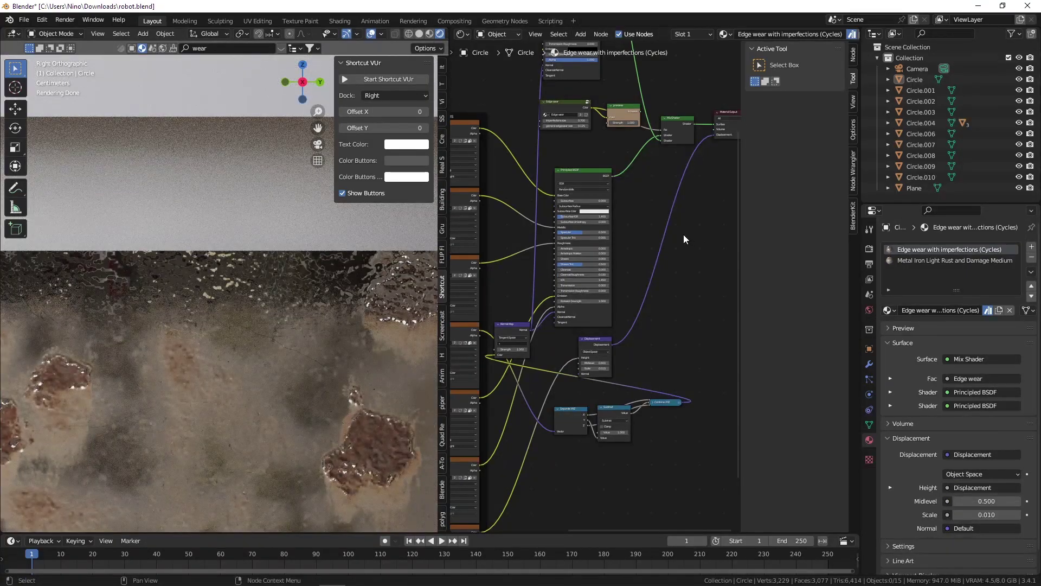
{"action": "scroll", "coordinate": [682, 234], "scroll_direction": "down", "scroll_amount": 3}
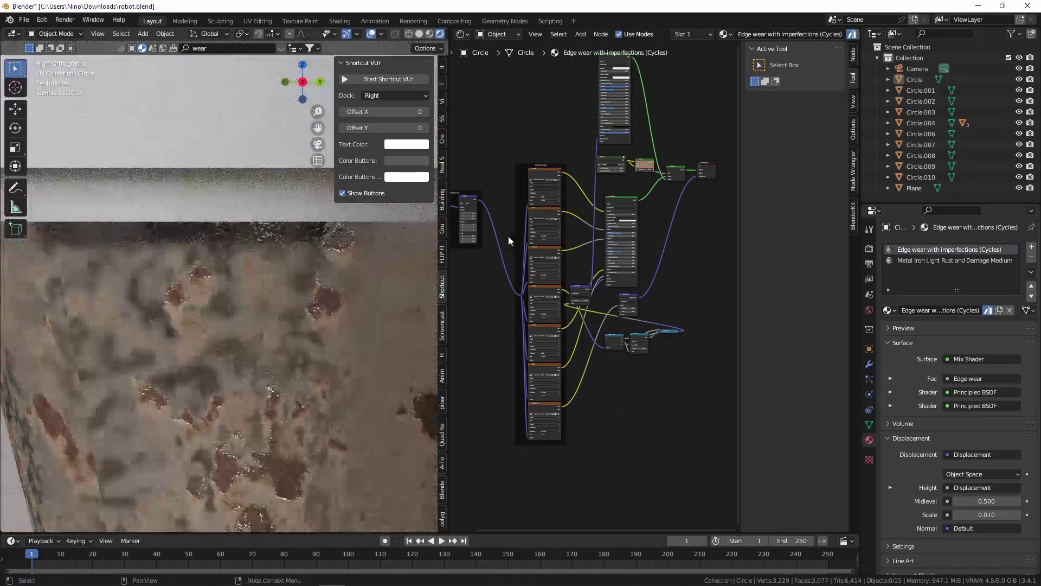
Add a Bevel modifier to the cone in the Modifier properties.
{"action": "middle_click_drag", "start_coordinate": [322, 255], "coordinate": [276, 237]}
{"action": "left_click", "coordinate": [868, 364]}
{"action": "left_click", "coordinate": [241, 253]}
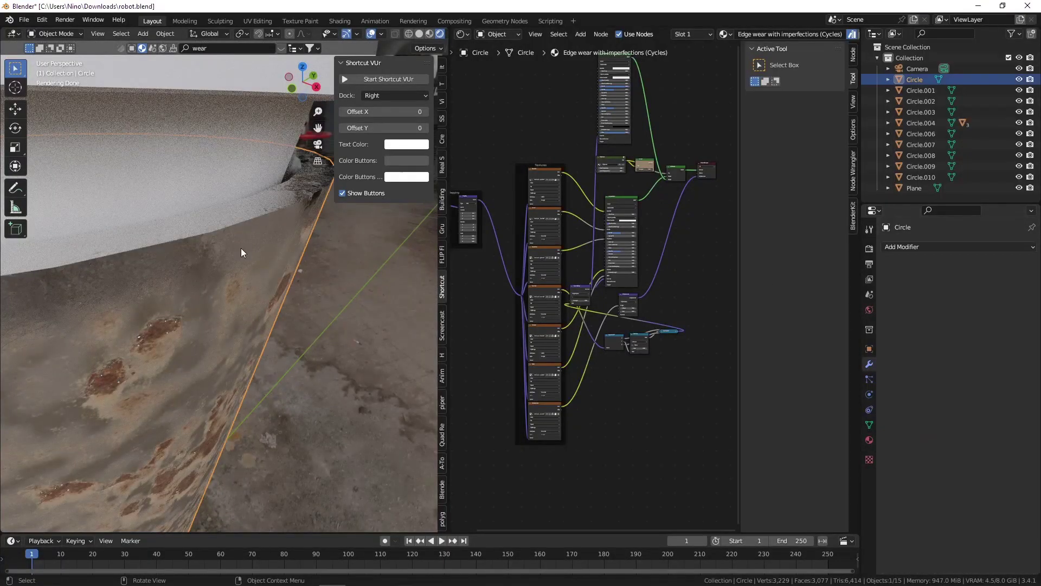
{"action": "left_click", "coordinate": [910, 247]}
{"action": "middle_click_drag", "start_coordinate": [234, 219], "coordinate": [206, 180]}
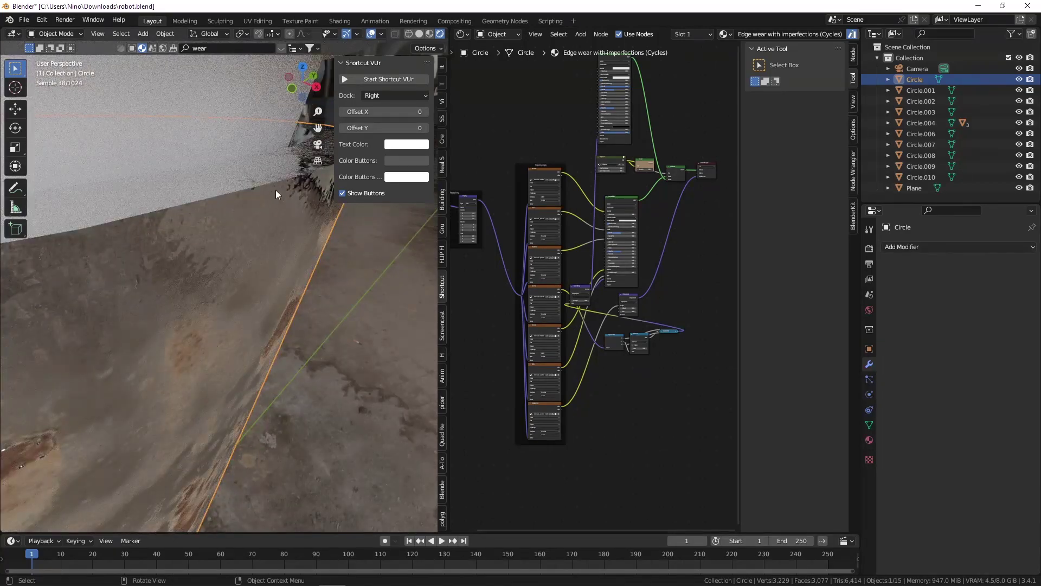
{"action": "left_click", "coordinate": [907, 246]}
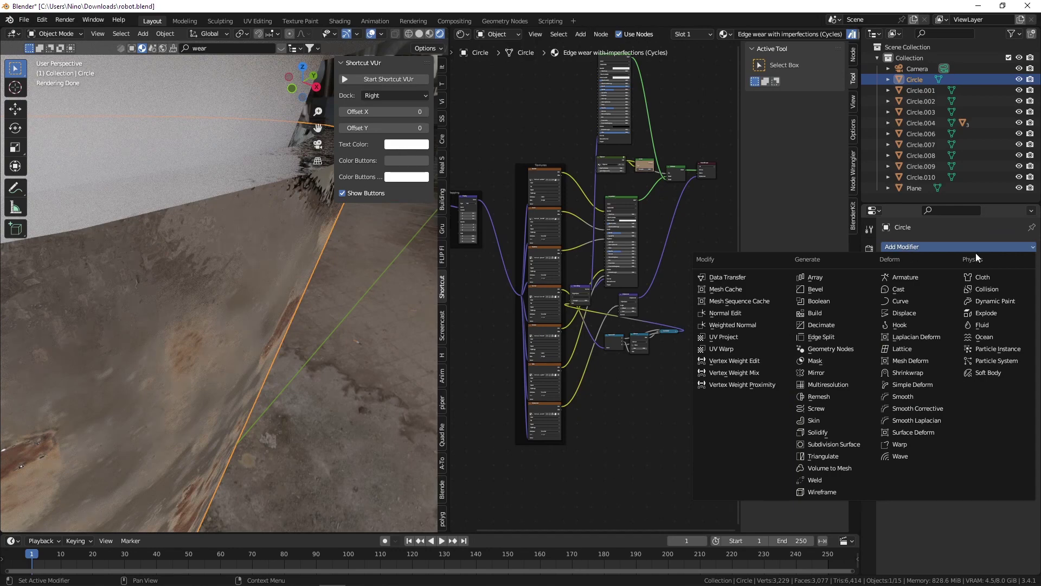
{"action": "left_click", "coordinate": [842, 290]}
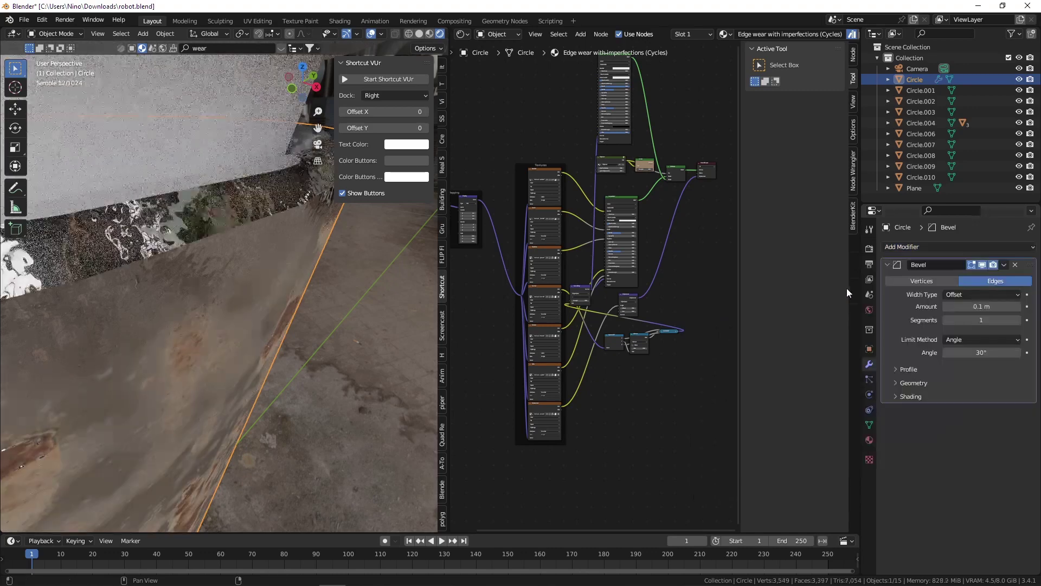
Set the bevel Amount to 0.017 m and Segments to 5.
{"action": "left_click_drag", "start_coordinate": [981, 306], "coordinate": [969, 306]}
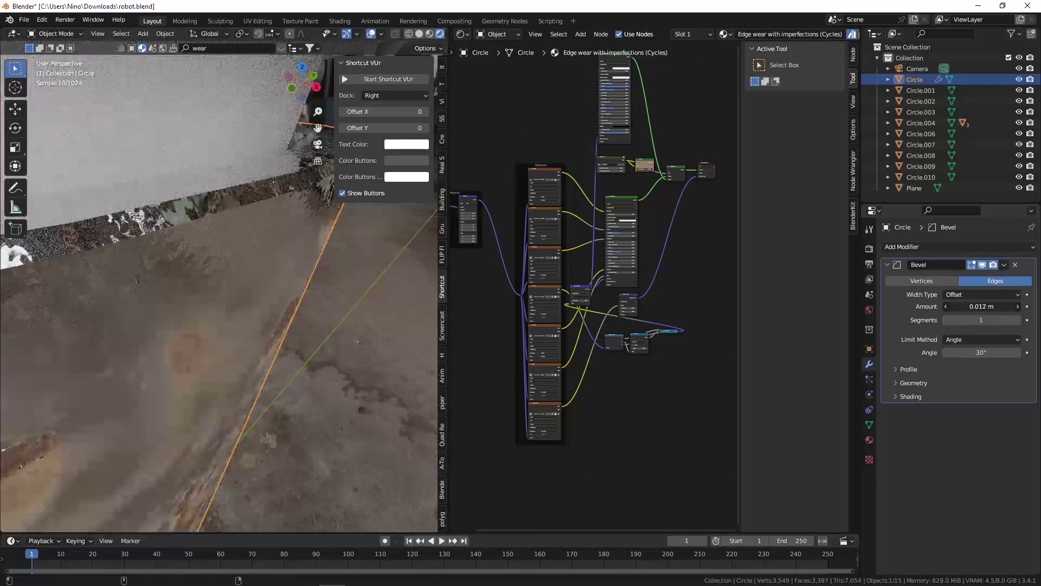
{"action": "left_click", "coordinate": [1018, 320]}
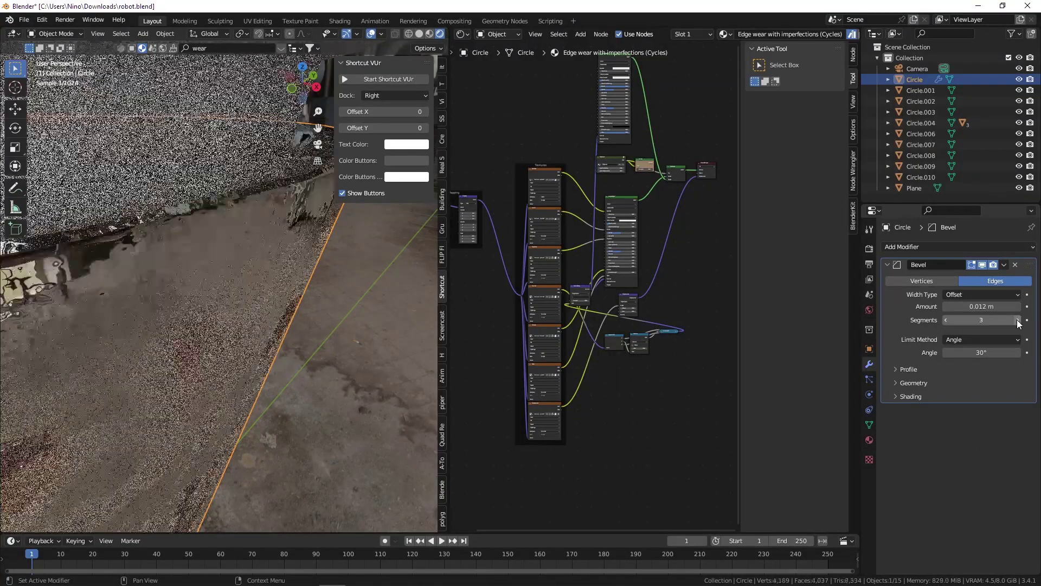
{"action": "left_click", "coordinate": [1018, 320]}
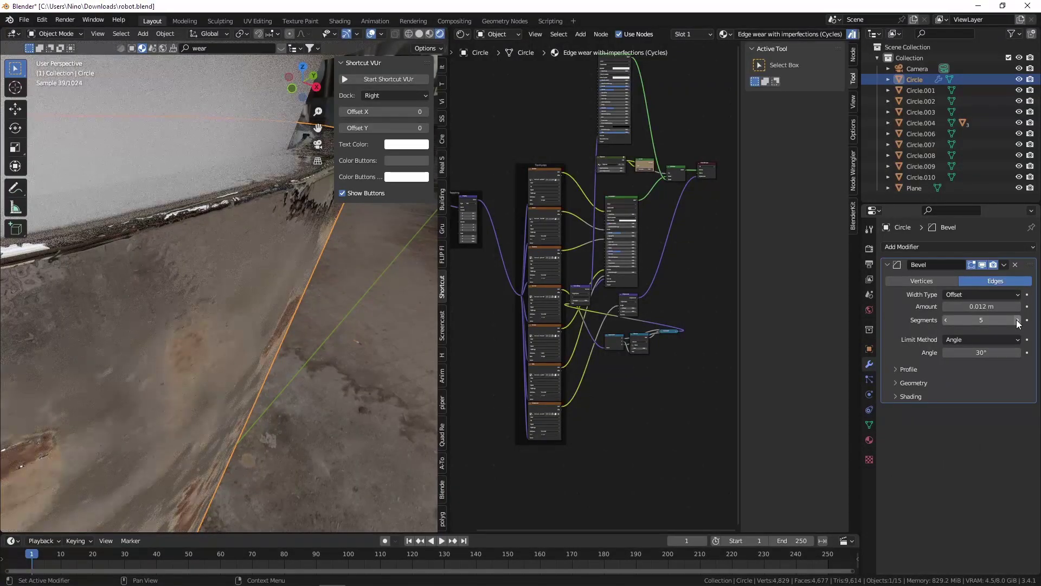
{"action": "left_click_drag", "start_coordinate": [954, 304], "coordinate": [962, 306]}
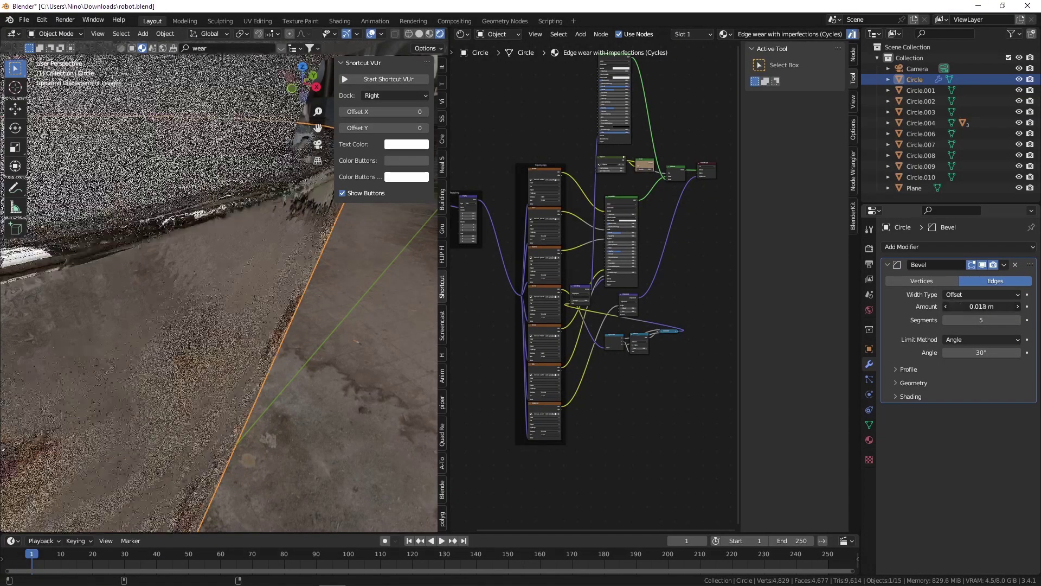
{"action": "middle_click_drag", "start_coordinate": [225, 226], "coordinate": [263, 228]}
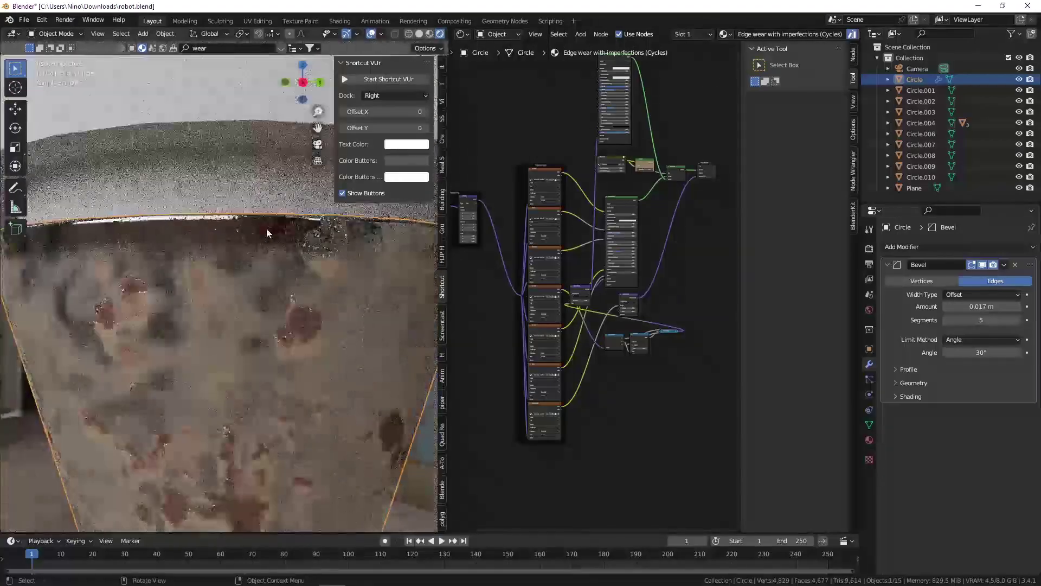
{"action": "scroll", "coordinate": [559, 285], "scroll_direction": "up", "scroll_amount": 2}
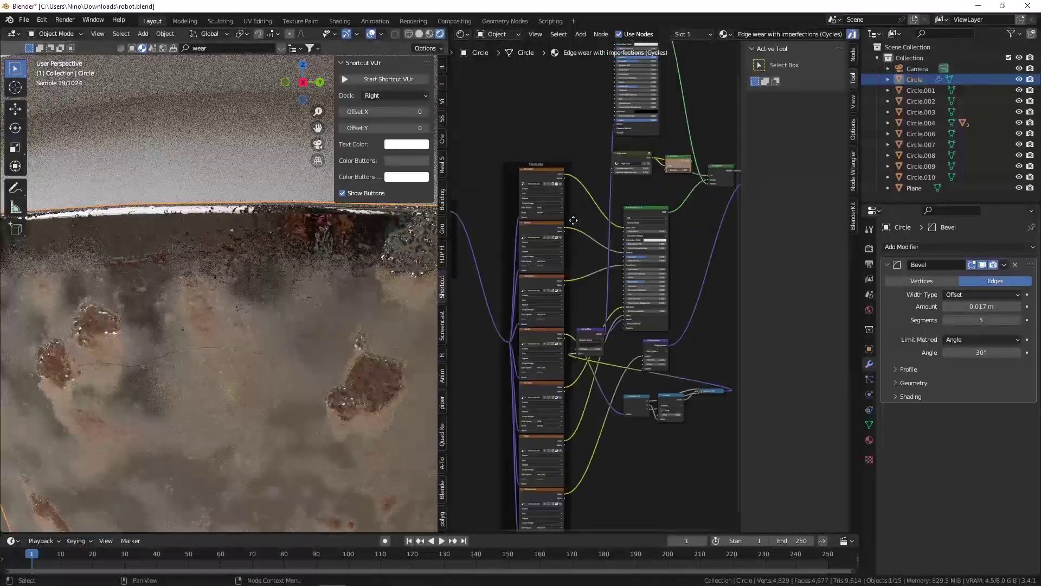
{"action": "scroll", "coordinate": [558, 284], "scroll_direction": "up", "scroll_amount": 3}
{"action": "scroll", "coordinate": [558, 284], "scroll_direction": "up", "scroll_amount": 3}
{"action": "left_click_drag", "start_coordinate": [558, 281], "coordinate": [513, 280], "text": "shift"}
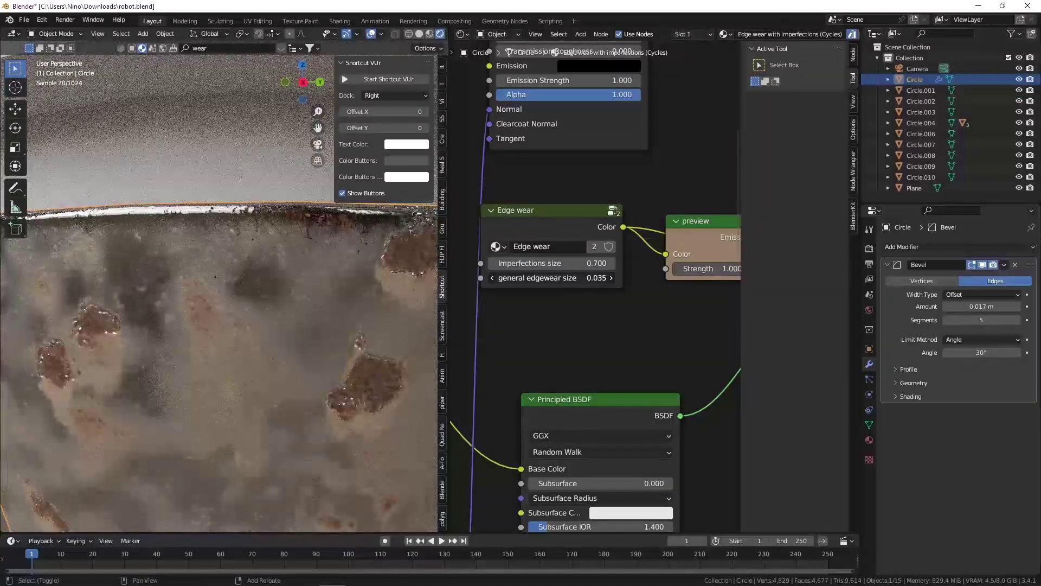
{"action": "middle_click_drag", "start_coordinate": [244, 236], "coordinate": [261, 241]}
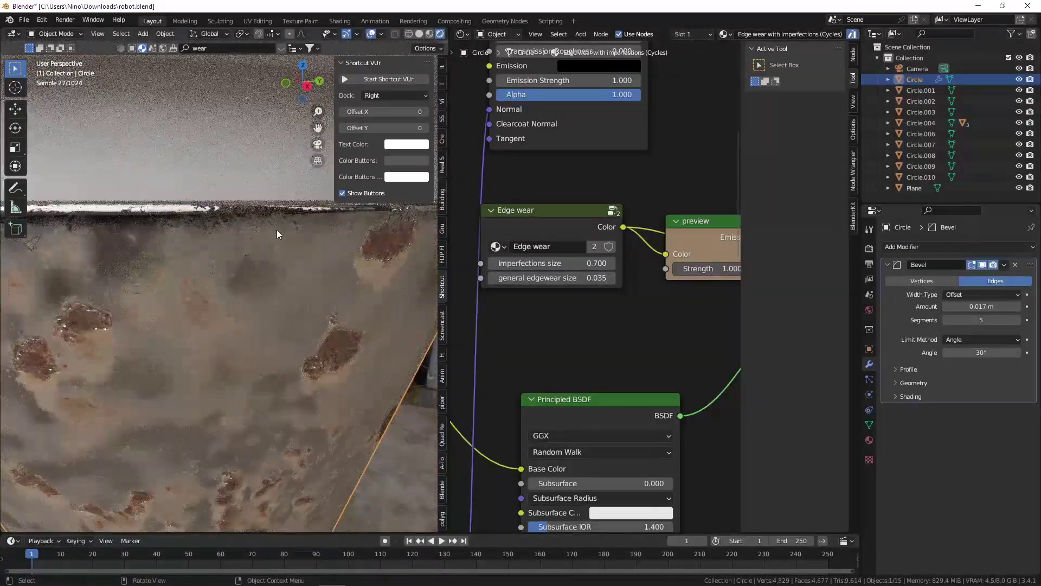
{"action": "scroll", "coordinate": [275, 229], "scroll_direction": "down", "scroll_amount": 3}
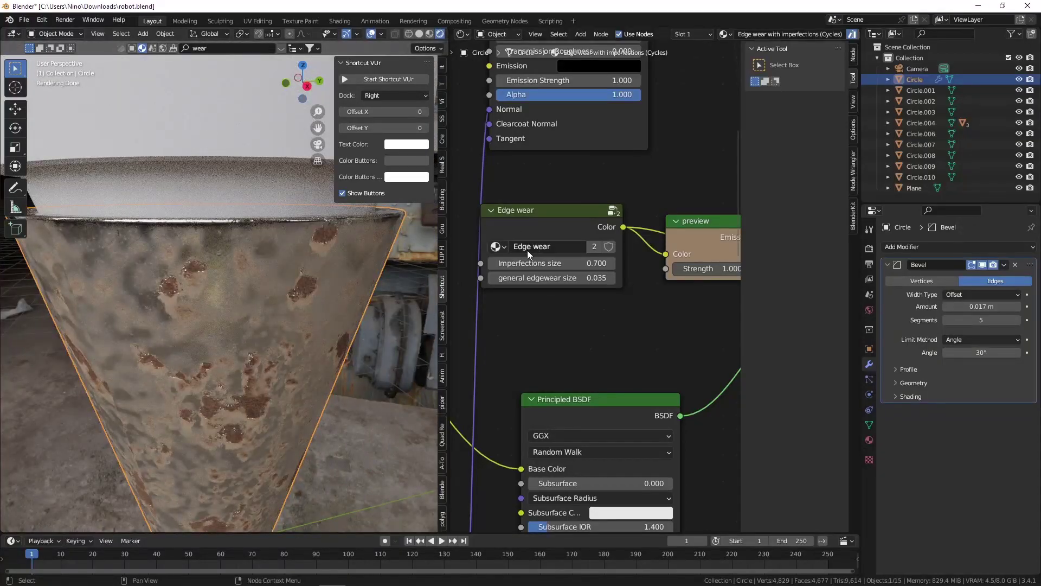
{"action": "scroll", "coordinate": [525, 255], "scroll_direction": "up", "scroll_amount": 1}
{"action": "left_click_drag", "start_coordinate": [537, 277], "coordinate": [602, 262]}
{"action": "key", "text": "ctrl+z"}
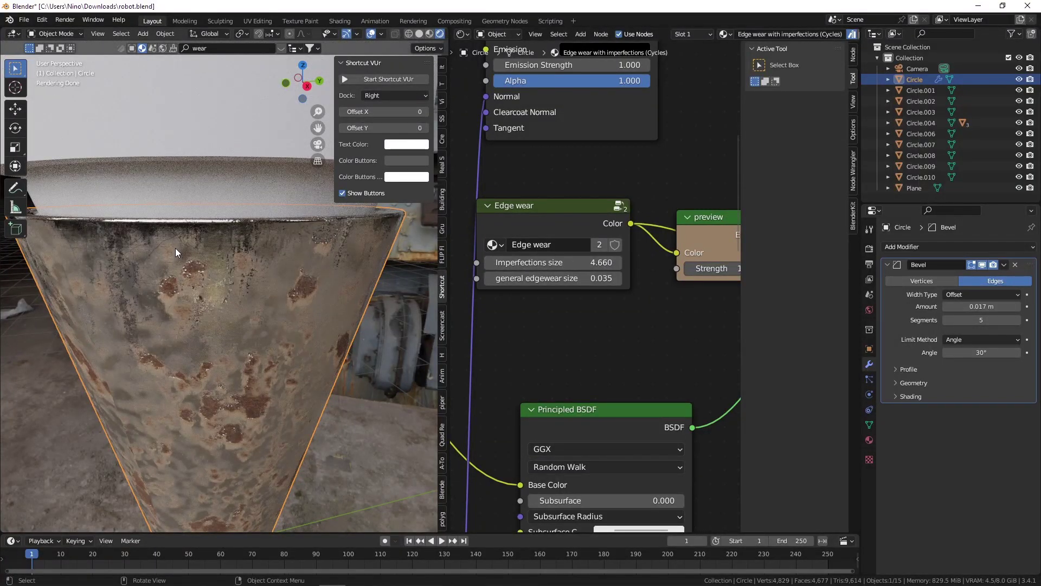
{"action": "scroll", "coordinate": [204, 268], "scroll_direction": "down", "scroll_amount": 1}
{"action": "scroll", "coordinate": [230, 284], "scroll_direction": "down", "scroll_amount": 2}
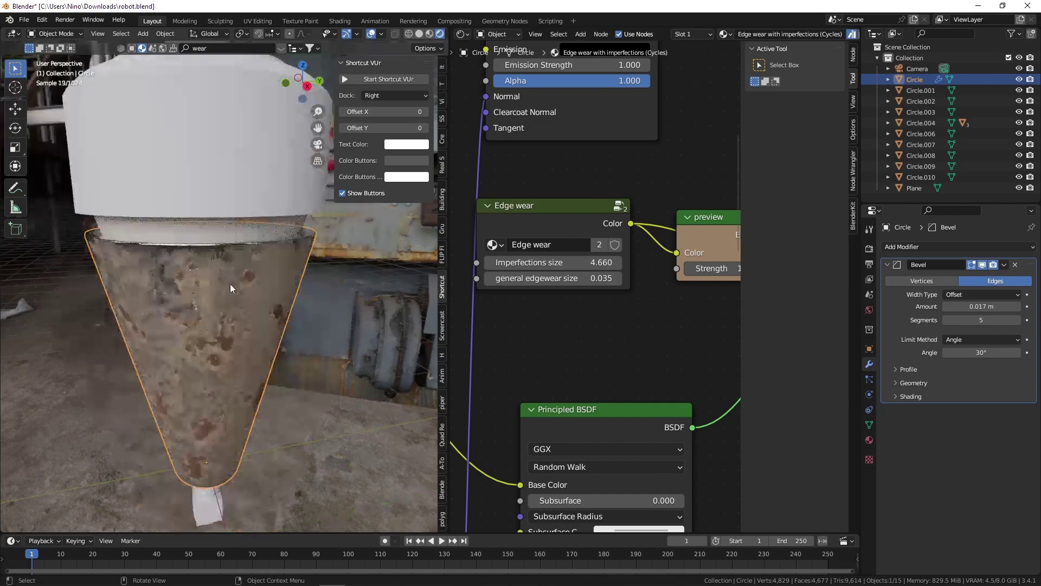
{"action": "left_click", "coordinate": [352, 289]}
{"action": "mouse_move", "coordinate": [352, 289]}
{"action": "middle_mouse_down"}
{"action": "mouse_move", "coordinate": [224, 269]}
{"action": "mouse_move", "coordinate": [337, 274]}
{"action": "mouse_move", "coordinate": [308, 269]}
{"action": "middle_mouse_up"}
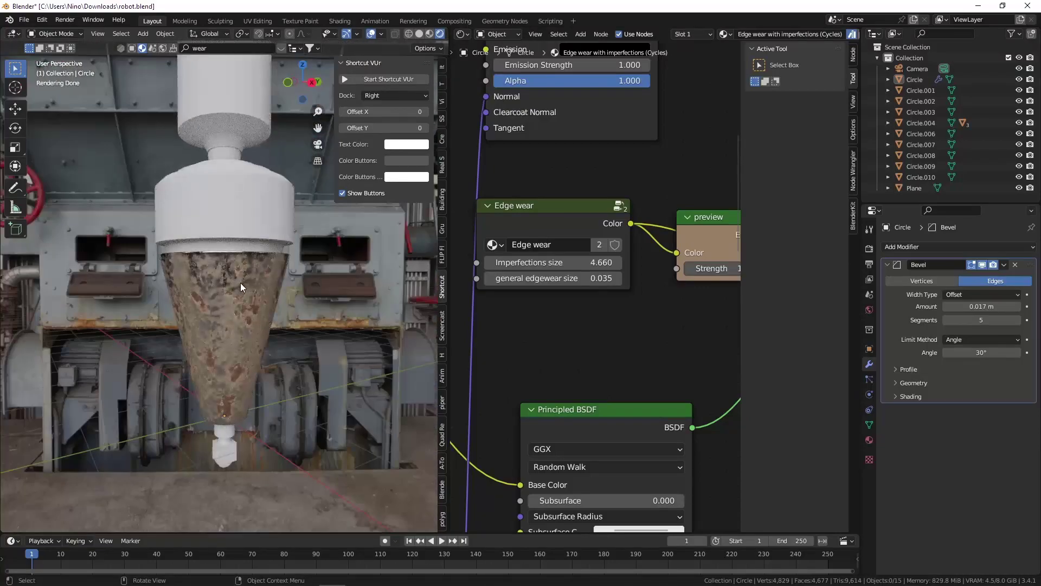
{"action": "middle_click_drag", "start_coordinate": [234, 287], "coordinate": [260, 288]}
{"action": "scroll", "coordinate": [190, 448], "scroll_direction": "up", "scroll_amount": 5}
{"action": "mouse_move", "coordinate": [190, 448]}
{"action": "middle_mouse_down"}
{"action": "mouse_move", "coordinate": [220, 301]}
{"action": "mouse_move", "coordinate": [253, 327]}
{"action": "mouse_move", "coordinate": [245, 365]}
{"action": "middle_mouse_up"}
{"action": "key", "text": "KP_1"}
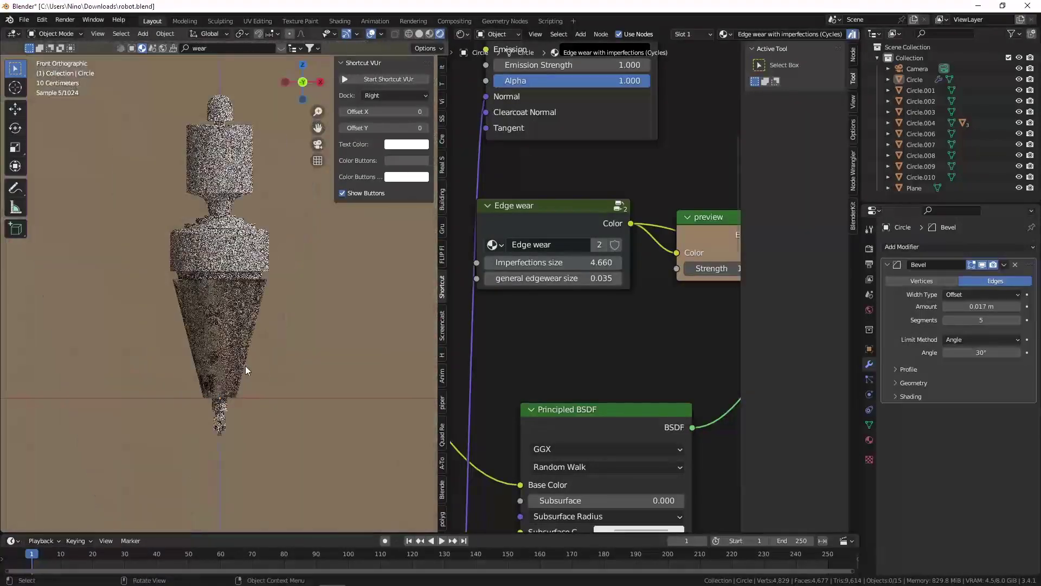
{"action": "scroll", "coordinate": [223, 314], "scroll_direction": "up", "scroll_amount": 4}
{"action": "scroll", "coordinate": [215, 292], "scroll_direction": "up", "scroll_amount": 1}
{"action": "scroll", "coordinate": [208, 282], "scroll_direction": "up", "scroll_amount": 1}
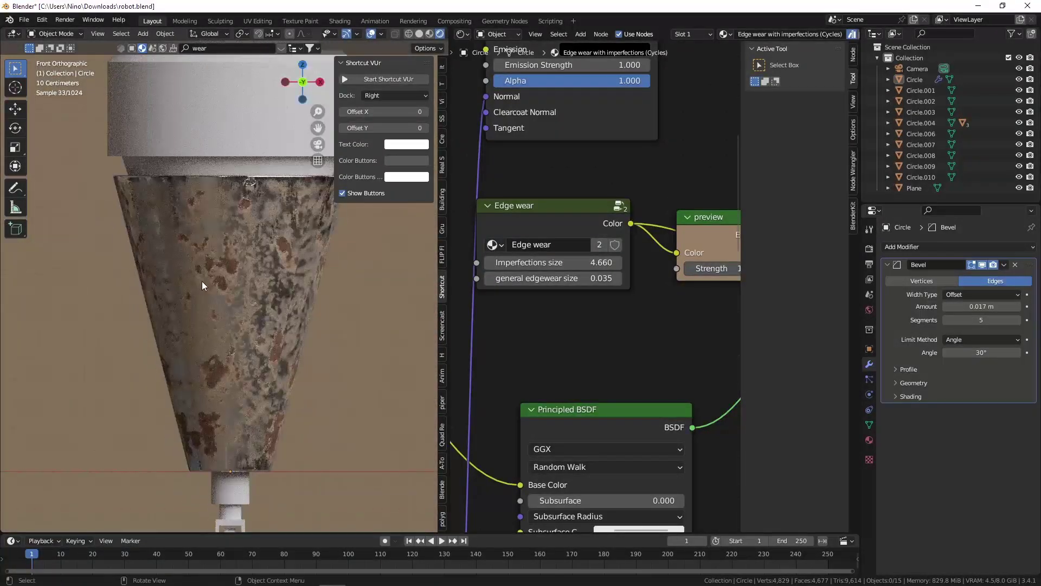
{"action": "scroll", "coordinate": [314, 266], "scroll_direction": "down", "scroll_amount": 5}
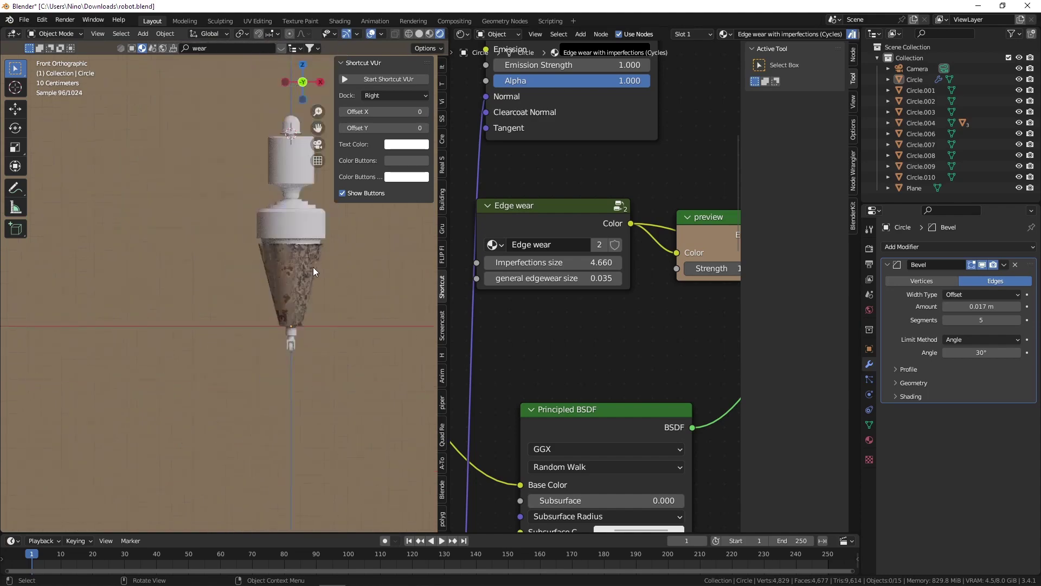
{"action": "scroll", "coordinate": [342, 266], "scroll_direction": "up", "scroll_amount": 5}
{"action": "scroll", "coordinate": [244, 264], "scroll_direction": "down", "scroll_amount": 2}
{"action": "middle_click_drag", "start_coordinate": [208, 261], "coordinate": [220, 261]}
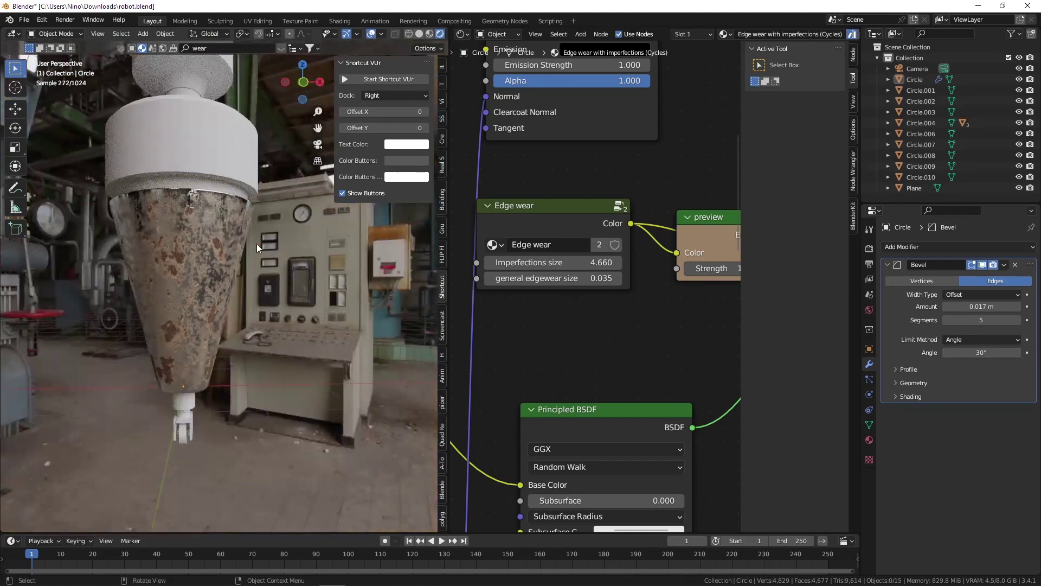
Show the World properties and switch the Shader Editor to the world nodes.
{"action": "left_click", "coordinate": [868, 309]}
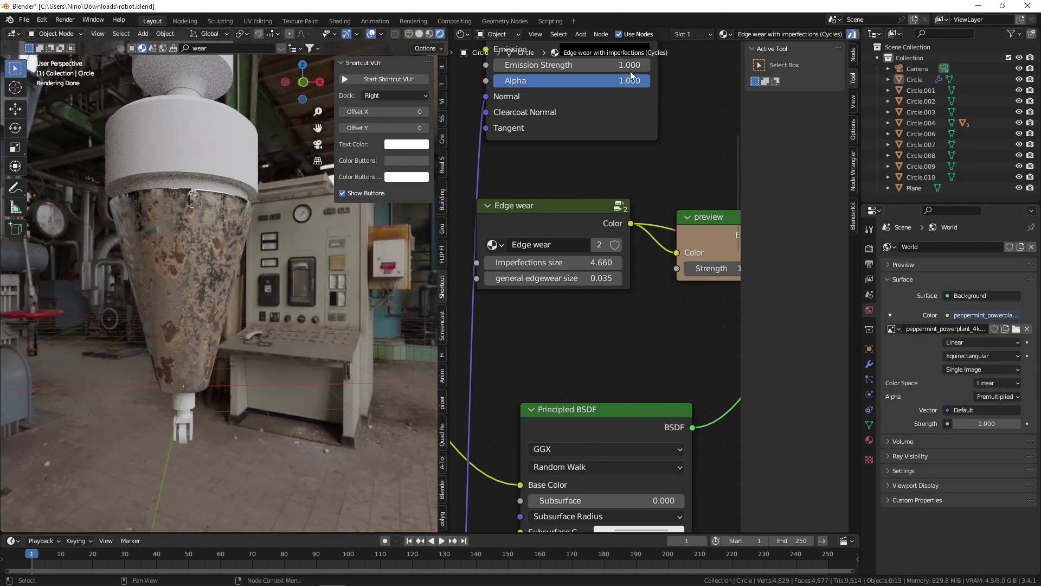
{"action": "left_click", "coordinate": [496, 33]}
{"action": "left_click", "coordinate": [505, 58]}
{"action": "key", "text": "Home"}
{"action": "left_click", "coordinate": [482, 32]}
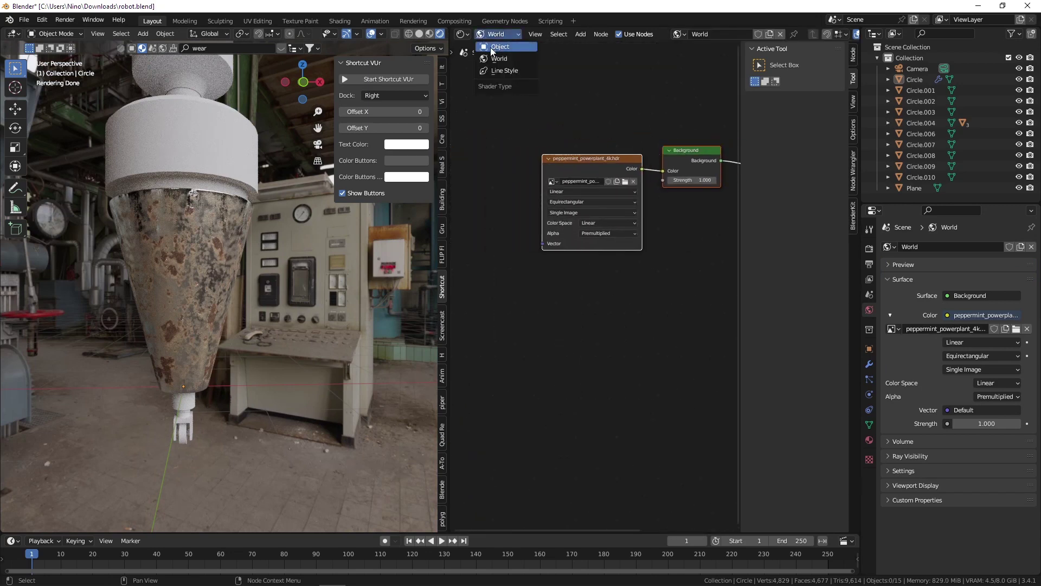
{"action": "scroll", "coordinate": [562, 157], "scroll_direction": "up", "scroll_amount": 1}
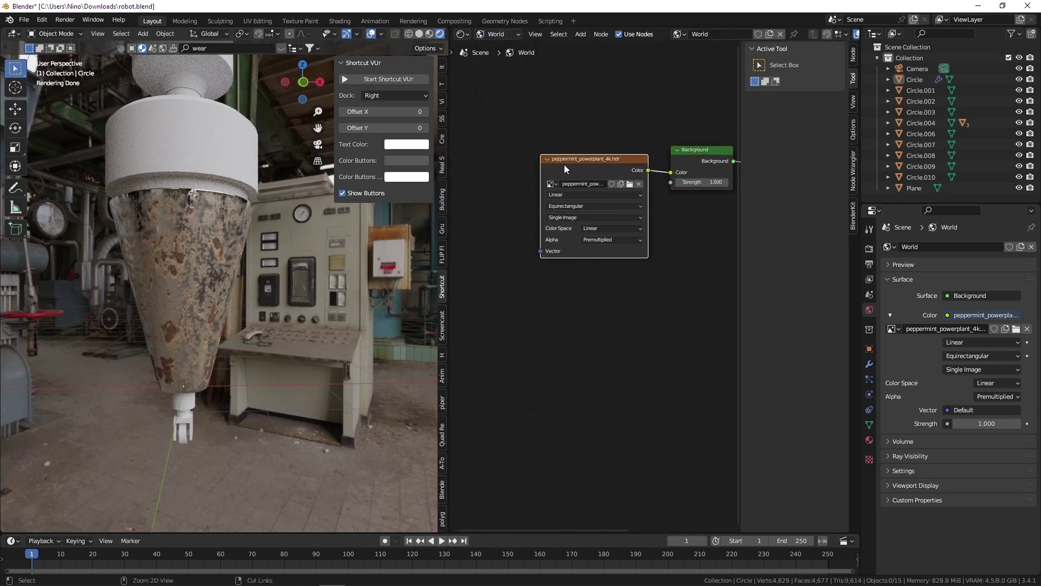
Add Texture Coordinate and Mapping nodes to the HDRI and rotate it about 122° on Z.
{"action": "key", "text": "ctrl+t"}
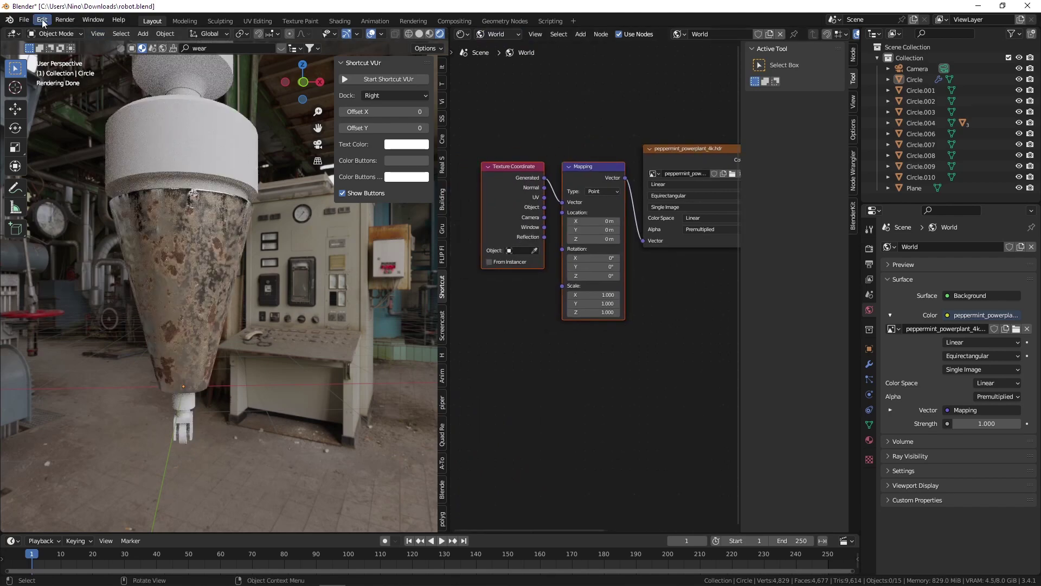
{"action": "left_click", "coordinate": [43, 22]}
{"action": "left_click", "coordinate": [78, 175]}
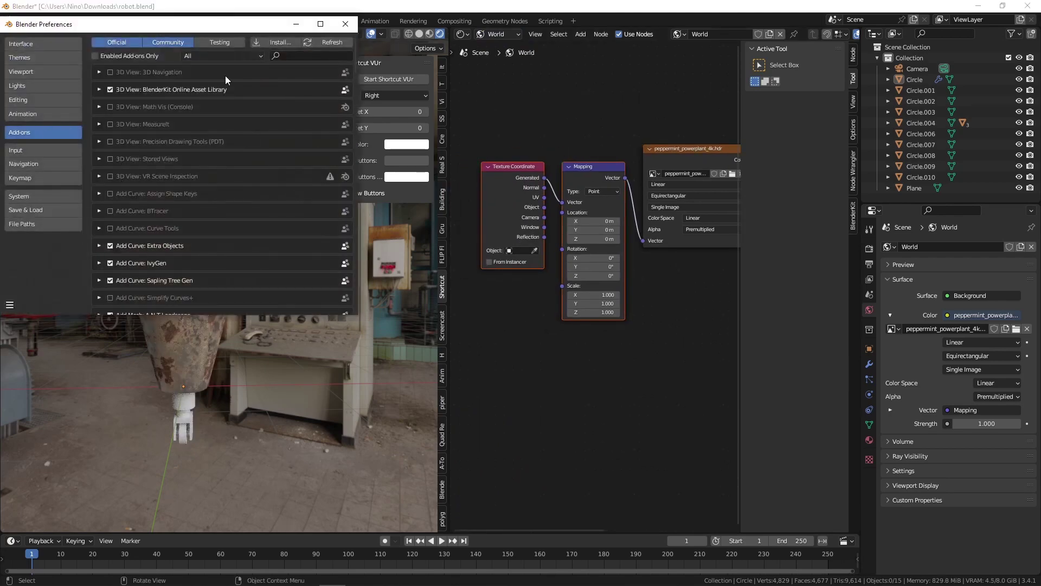
{"action": "left_click", "coordinate": [305, 54]}
{"action": "type", "text": "node wra"}
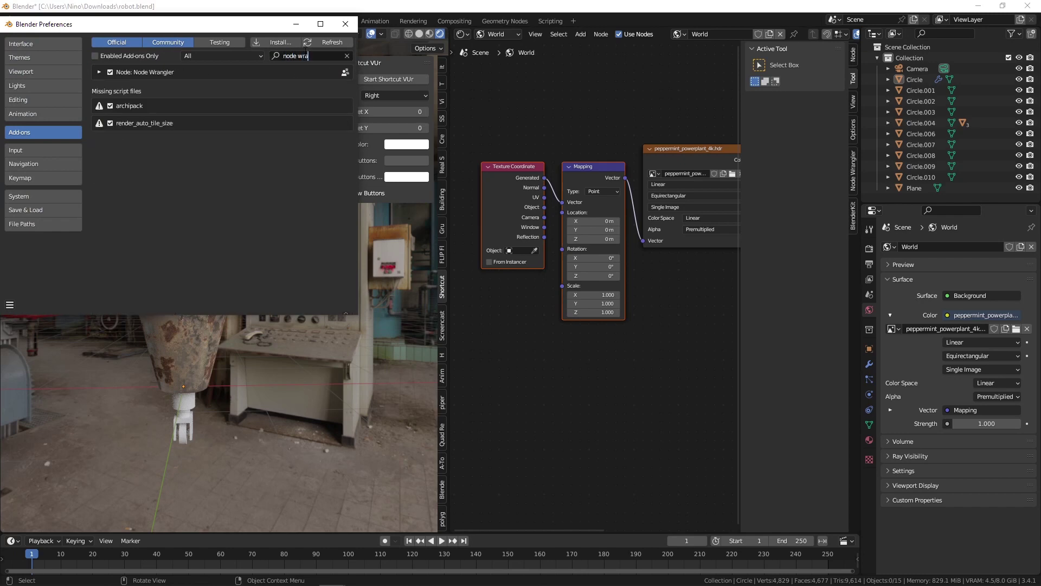
{"action": "left_click", "coordinate": [10, 306]}
{"action": "left_click", "coordinate": [356, 25]}
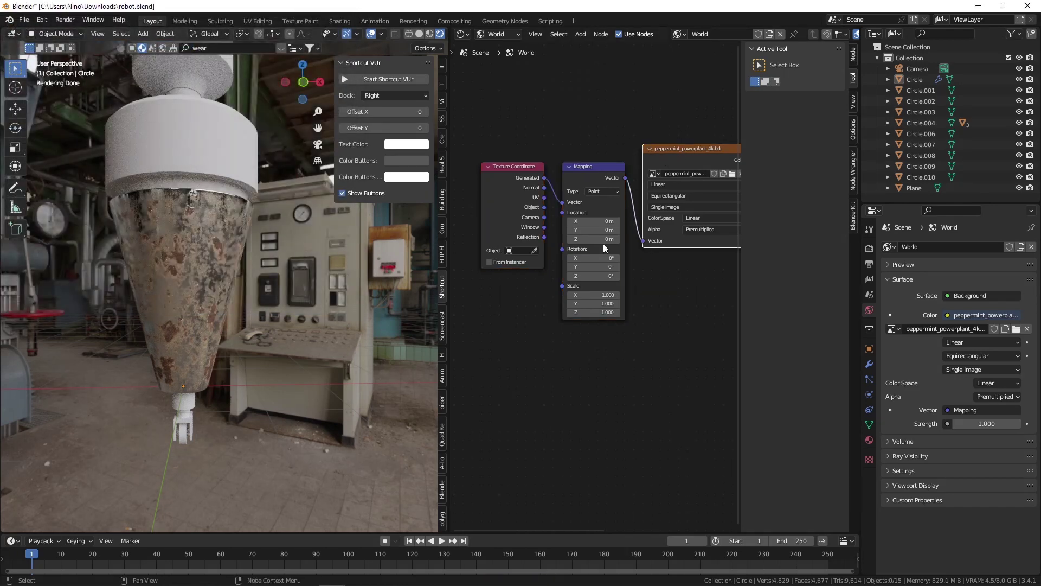
{"action": "scroll", "coordinate": [590, 269], "scroll_direction": "up", "scroll_amount": 2}
{"action": "mouse_move", "coordinate": [594, 282]}
{"action": "left_mouse_down"}
{"action": "mouse_move", "coordinate": [668, 282]}
{"action": "mouse_move", "coordinate": [602, 281]}
{"action": "left_mouse_up"}
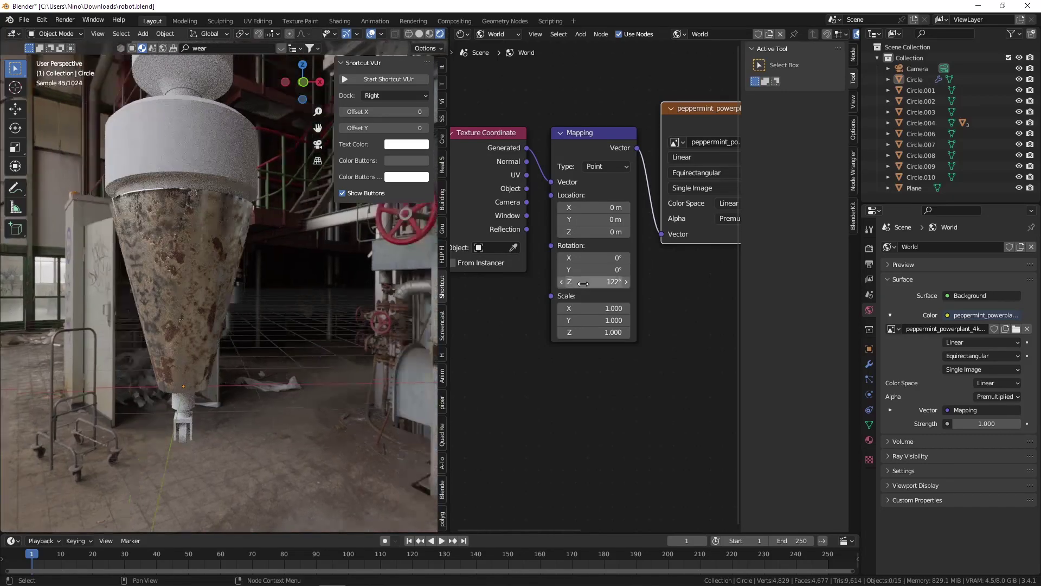
Look through the camera and walk it toward the robot.
{"action": "key", "text": "KP_0"}
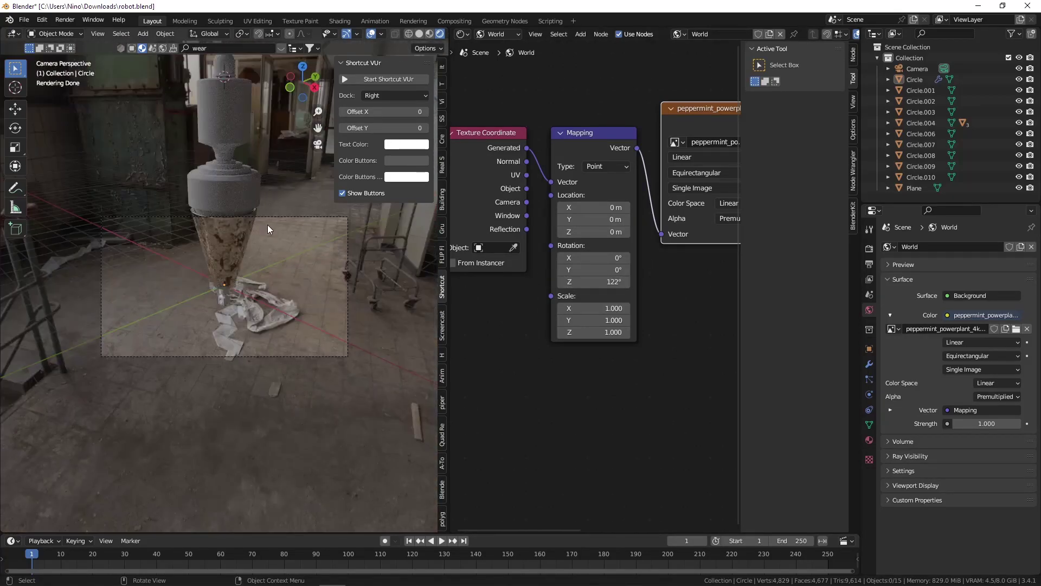
{"action": "left_click", "coordinate": [276, 218]}
{"action": "key", "text": "shift+grave"}
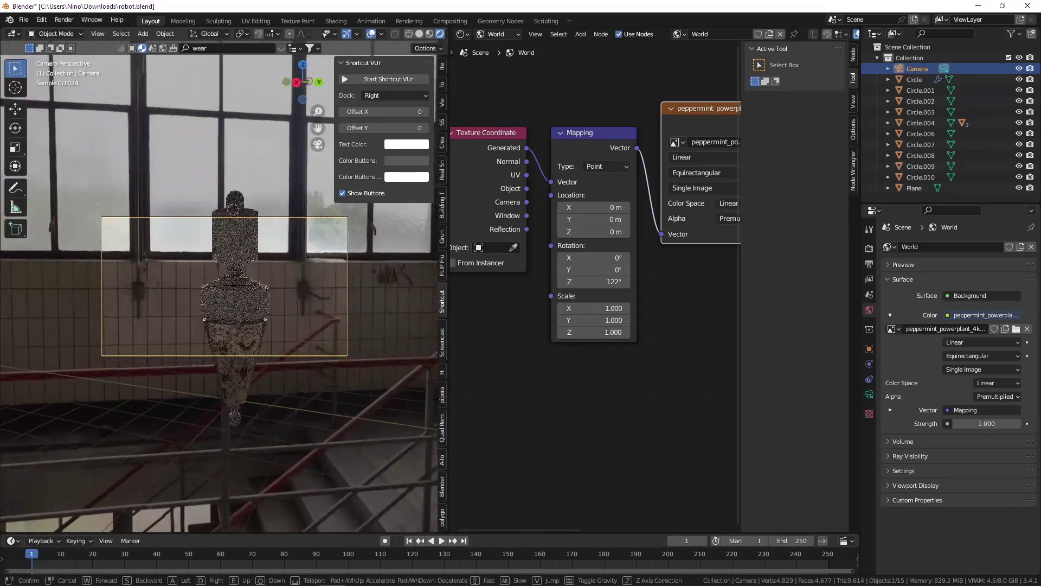
{"action": "key", "text": "w"}
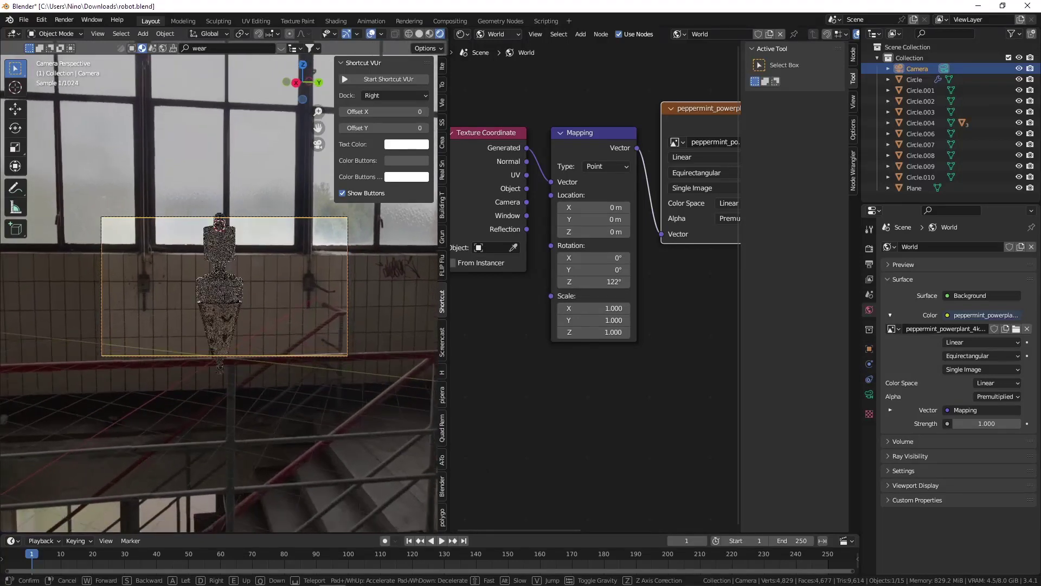
{"action": "left_click", "coordinate": [269, 241]}
{"action": "key", "text": "Home"}
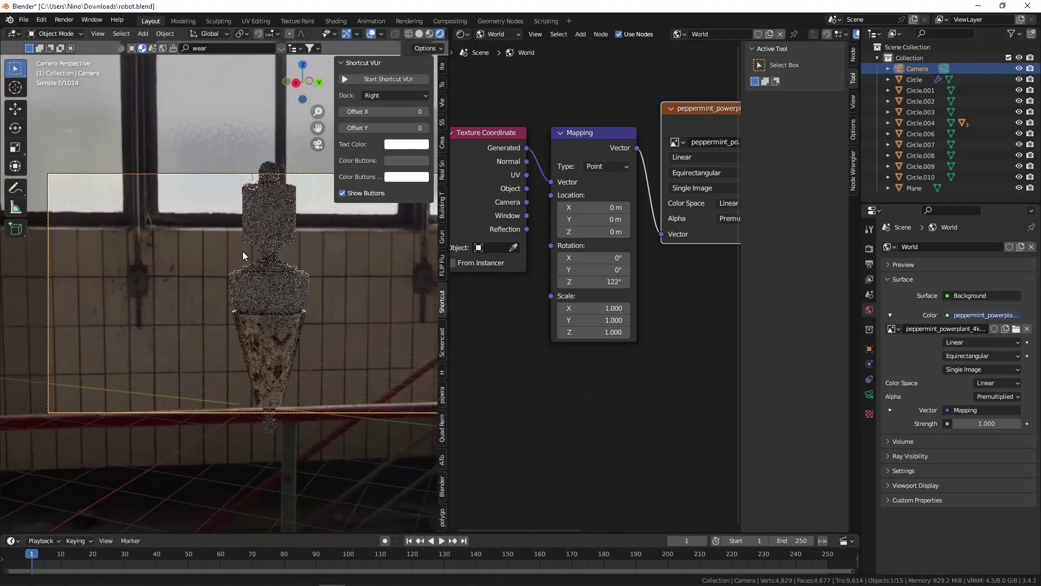
Set the render resolution to a square 1920 × 1920 px.
{"action": "left_click", "coordinate": [869, 248]}
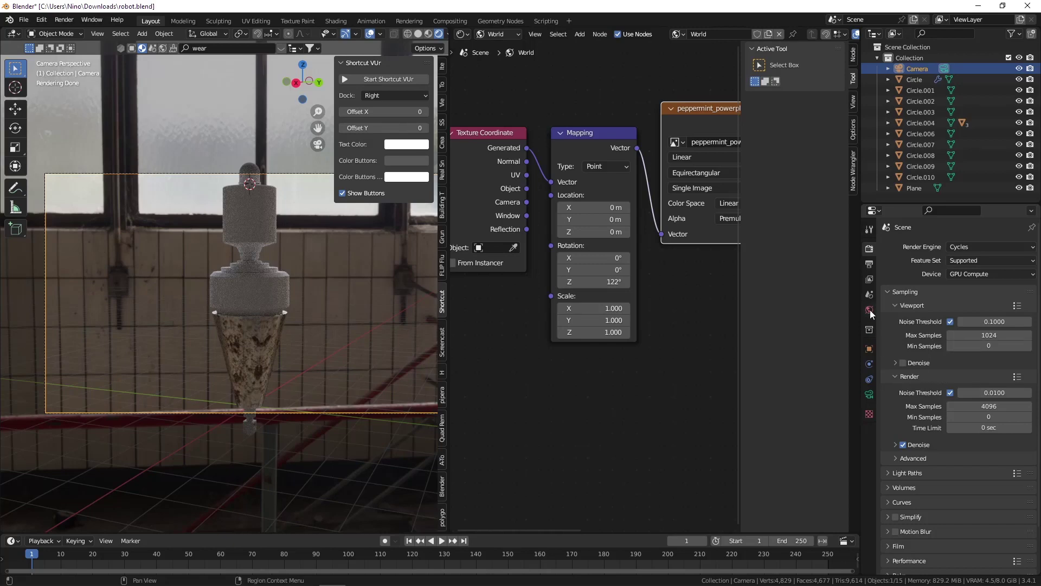
{"action": "left_click", "coordinate": [868, 263]}
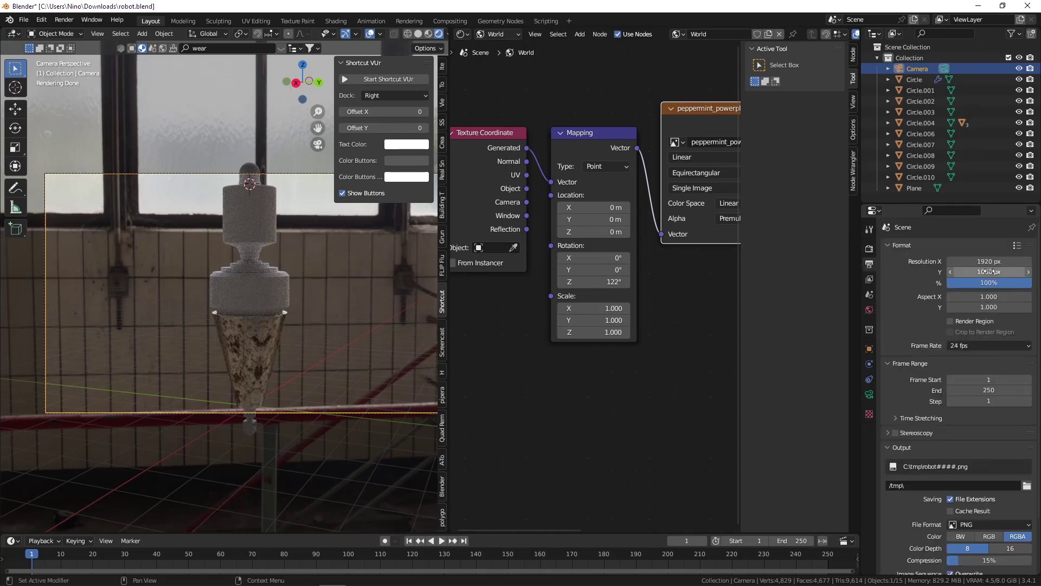
{"action": "key", "text": "Return"}
Move the camera along its Z axis to frame the robot.
{"action": "key", "text": "g"}
{"action": "key", "text": "z"}
{"action": "key", "text": "z"}
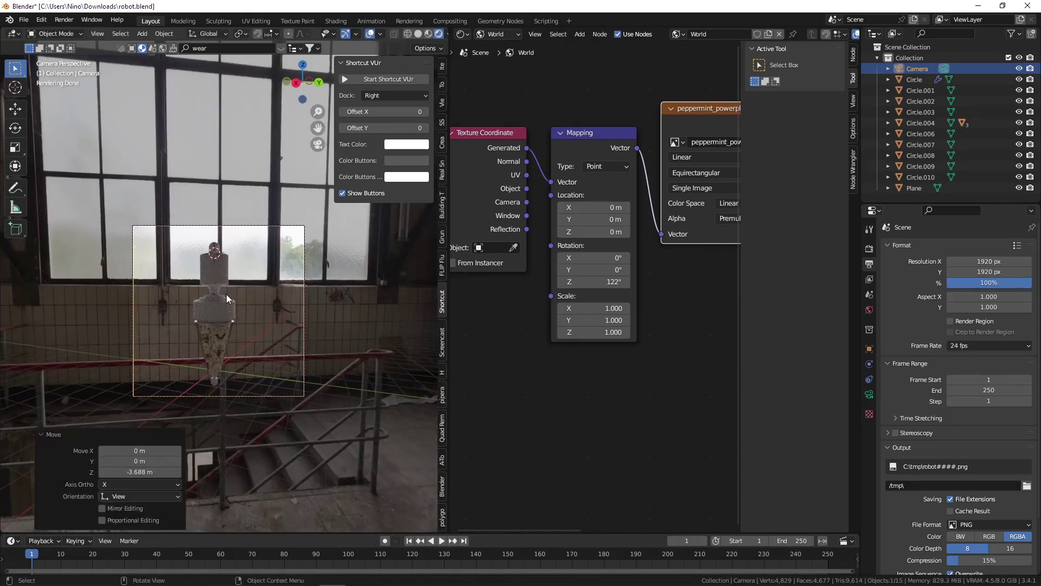
{"action": "left_click", "coordinate": [225, 295]}
{"action": "key", "text": "g"}
{"action": "key", "text": "z"}
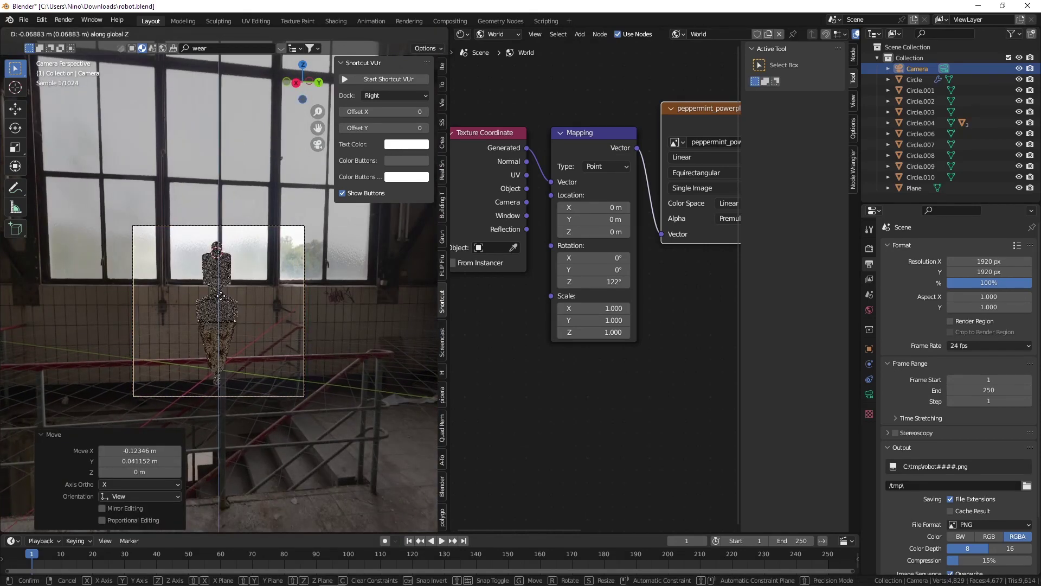
Confirm the camera's new height, walk it closer to the robot and save.
{"action": "left_click", "coordinate": [220, 293]}
{"action": "key", "text": "shift+grave"}
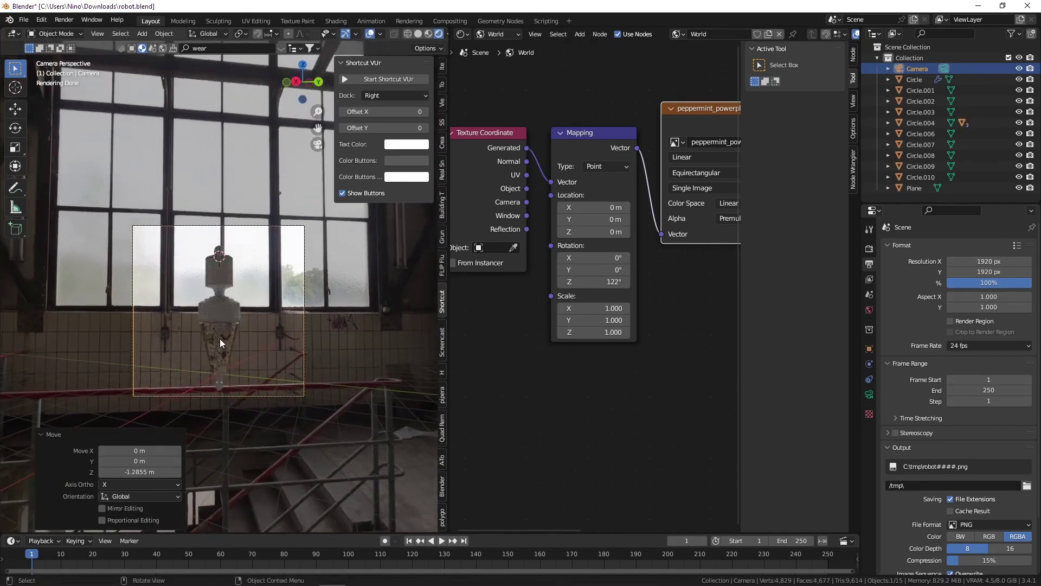
{"action": "key", "text": "w"}
{"action": "left_click", "coordinate": [230, 336]}
Enable Transparent under Film in the Render properties.
{"action": "left_click", "coordinate": [869, 249]}
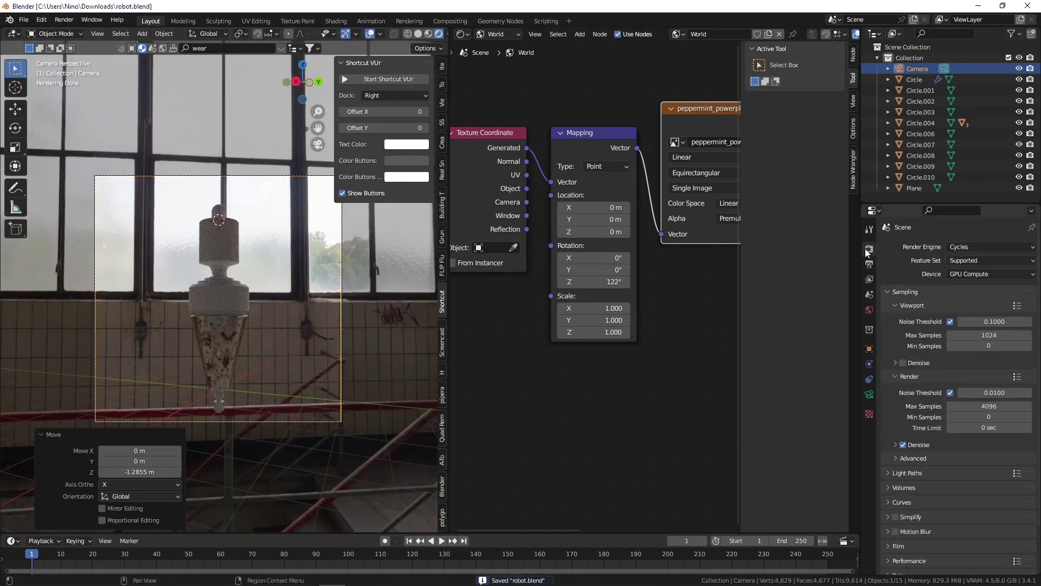
{"action": "scroll", "coordinate": [922, 458], "scroll_direction": "down", "scroll_amount": 2}
{"action": "left_click", "coordinate": [908, 495]}
{"action": "scroll", "coordinate": [934, 507], "scroll_direction": "down", "scroll_amount": 2}
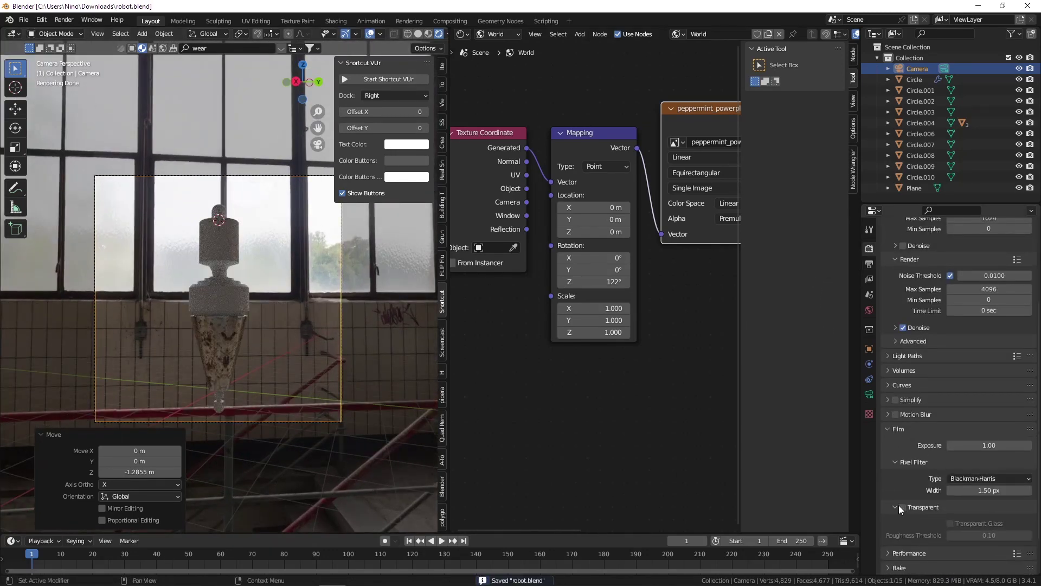
{"action": "left_click", "coordinate": [903, 507]}
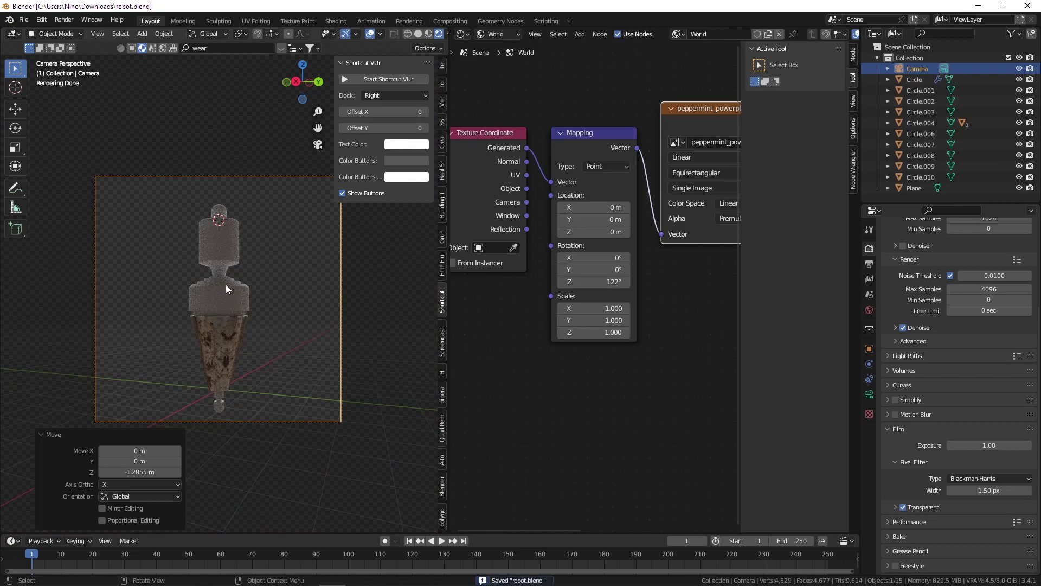
{"action": "key", "text": "shift+a"}
Add a floor plane just under the robot, enlarge it and turn it 20.5° around Z.
{"action": "left_click", "coordinate": [265, 282]}
{"action": "key", "text": "g"}
{"action": "key", "text": "z"}
{"action": "left_click", "coordinate": [268, 446]}
{"action": "scroll", "coordinate": [264, 456], "scroll_direction": "up", "scroll_amount": 3}
{"action": "scroll", "coordinate": [253, 446], "scroll_direction": "up", "scroll_amount": 3}
{"action": "scroll", "coordinate": [244, 435], "scroll_direction": "up", "scroll_amount": 2}
{"action": "key", "text": "g"}
{"action": "key", "text": "z"}
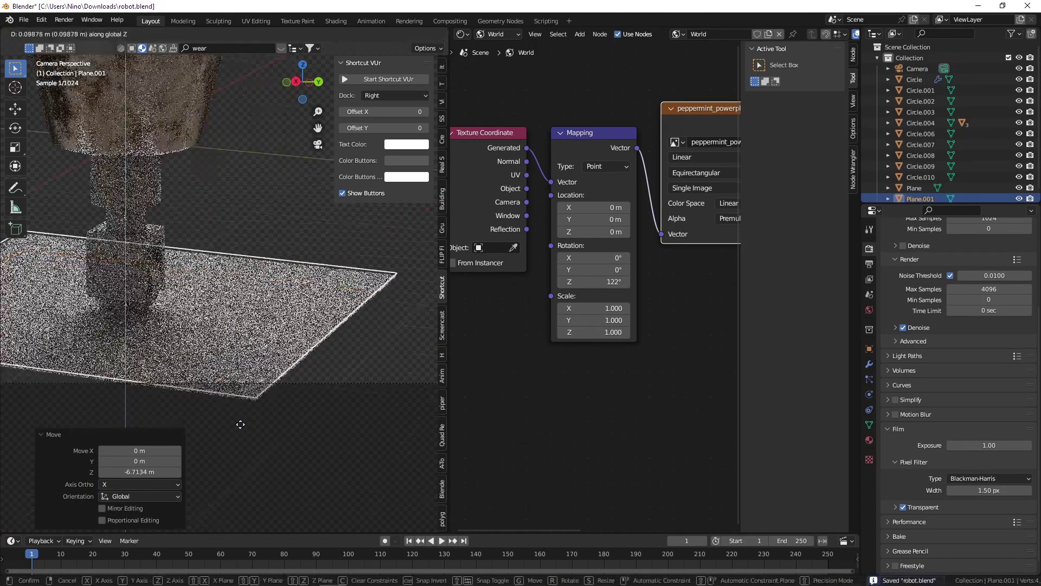
{"action": "left_click", "coordinate": [244, 433]}
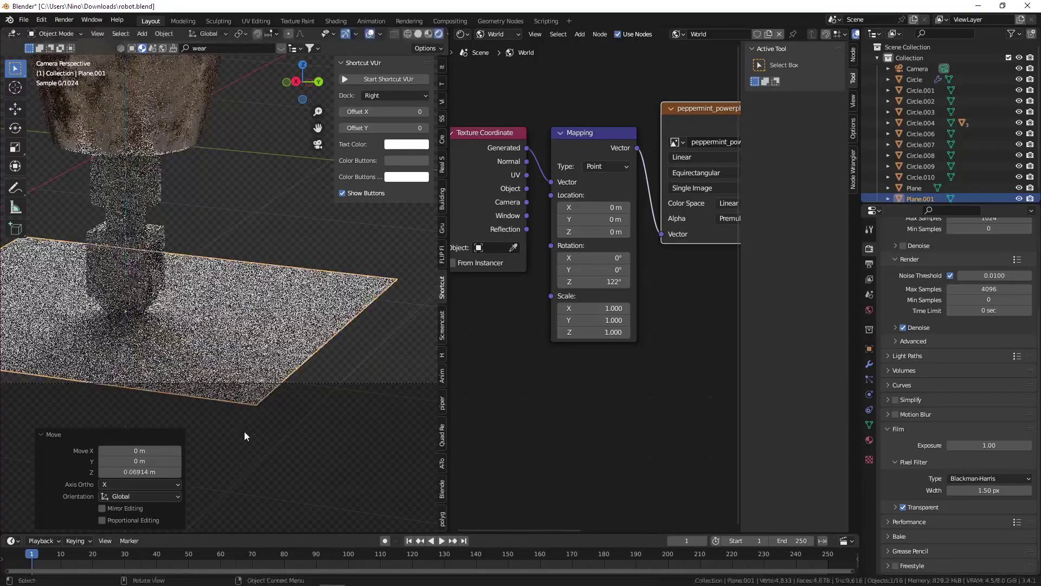
{"action": "scroll", "coordinate": [245, 437], "scroll_direction": "down", "scroll_amount": 5}
{"action": "key", "text": "s"}
{"action": "key", "text": "Return"}
{"action": "key", "text": "r"}
{"action": "key", "text": "z"}
{"action": "left_click", "coordinate": [382, 399]}
Reposition the camera.
{"action": "middle_click_drag", "start_coordinate": [334, 396], "coordinate": [246, 287], "text": "shift"}
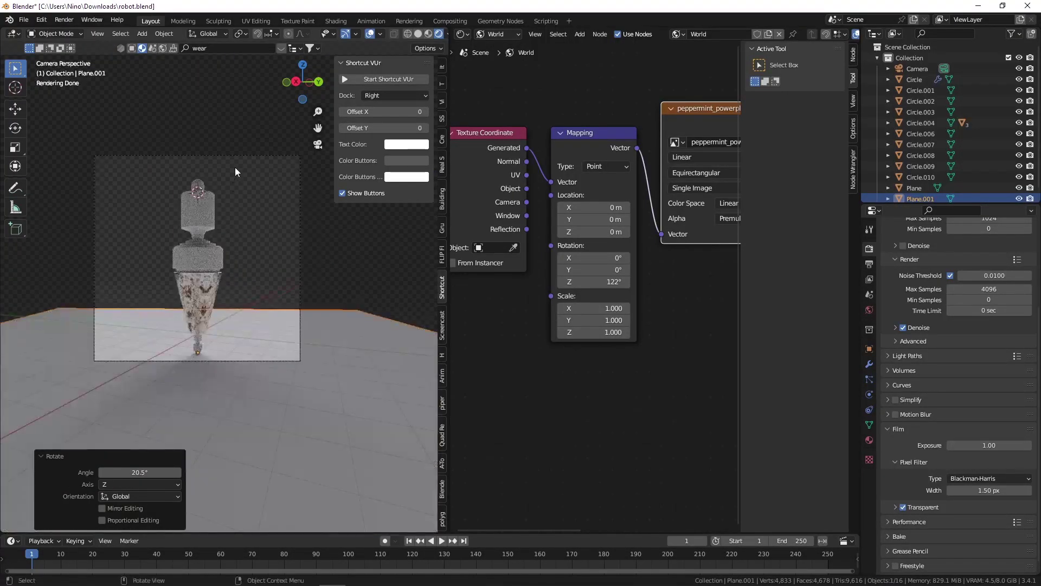
{"action": "left_click", "coordinate": [243, 156]}
{"action": "key", "text": "g"}
{"action": "left_click", "coordinate": [235, 281]}
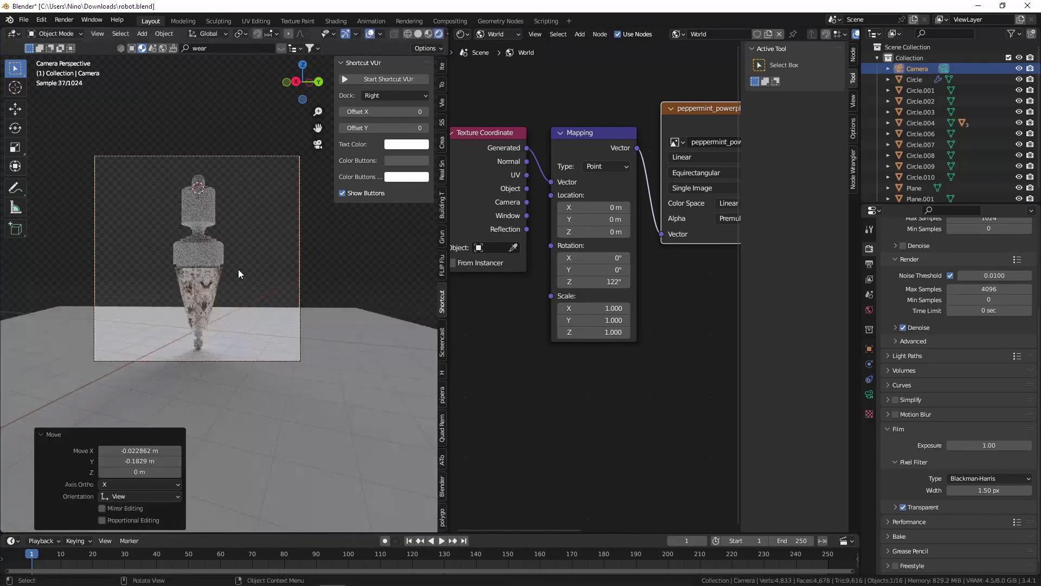
Extrude the plane's back edge upward into a backdrop wall.
{"action": "left_click", "coordinate": [253, 316]}
{"action": "key", "text": "Tab"}
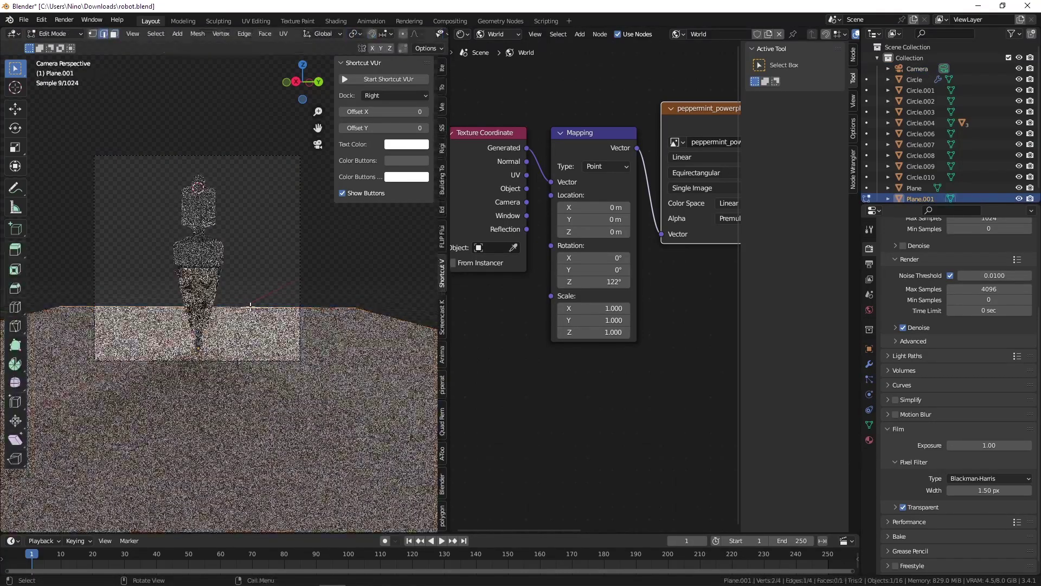
{"action": "key", "text": "e"}
{"action": "left_click", "coordinate": [297, 296]}
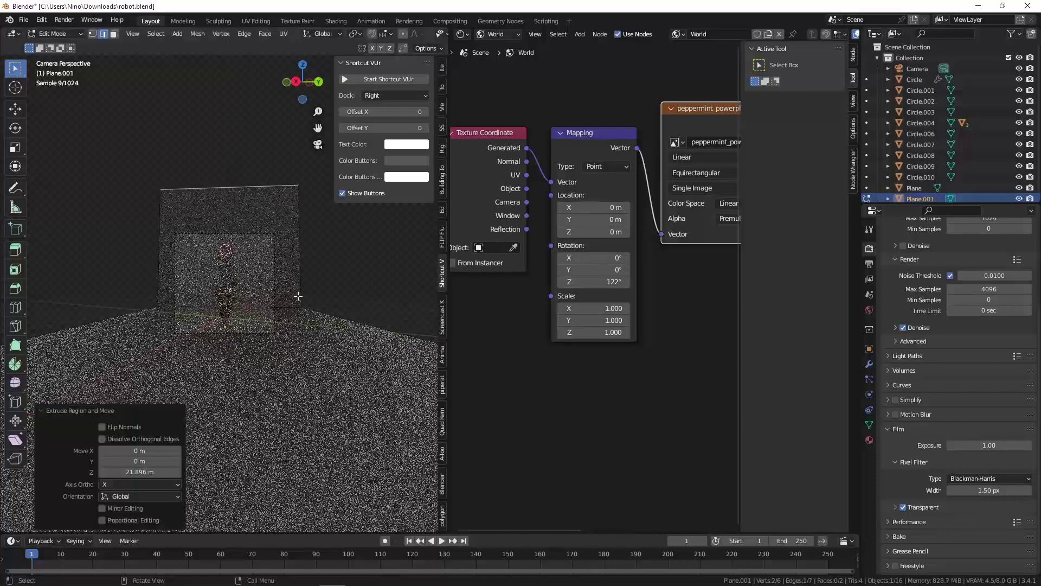
{"action": "scroll", "coordinate": [297, 295], "scroll_direction": "up", "scroll_amount": 5}
{"action": "key", "text": "ctrl+z"}
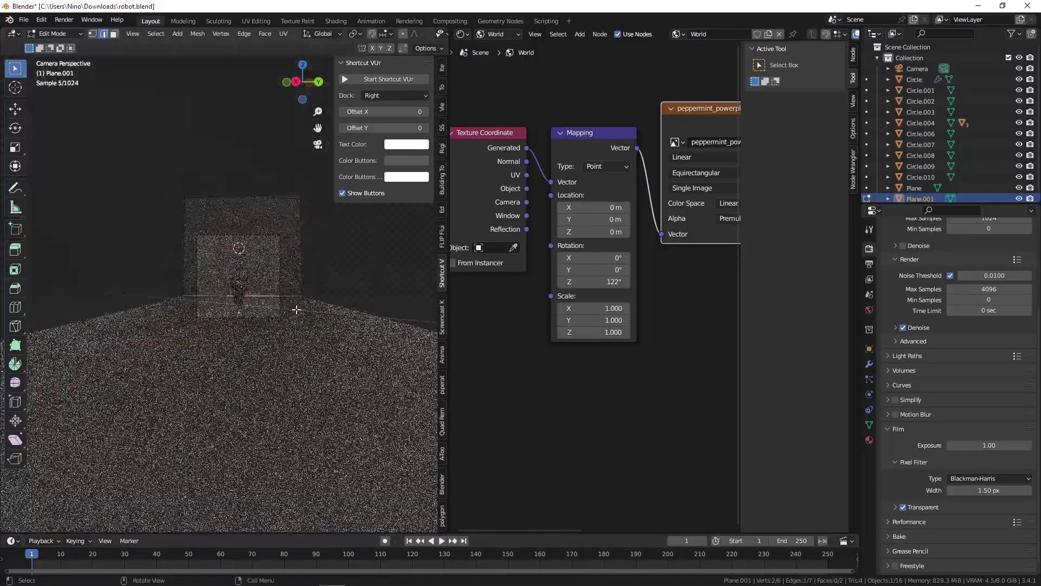
Bevel the backdrop's corner edge, shade the backdrop smooth and save the file.
{"action": "key", "text": "ctrl+b"}
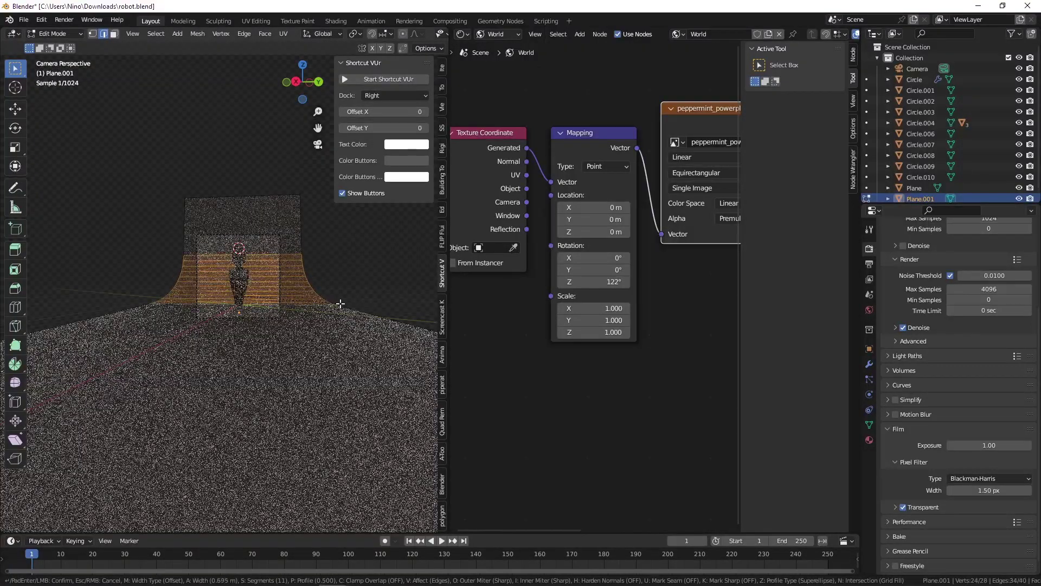
{"action": "left_click", "coordinate": [337, 302]}
{"action": "key", "text": "Tab"}
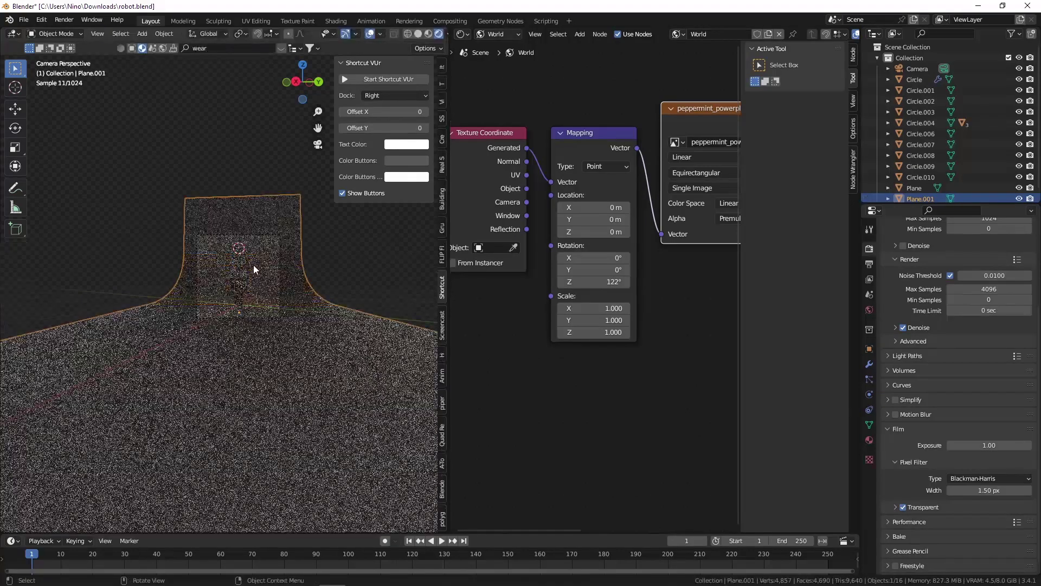
{"action": "right_click", "coordinate": [254, 254]}
{"action": "left_click", "coordinate": [254, 253]}
{"action": "scroll", "coordinate": [254, 253], "scroll_direction": "up", "scroll_amount": 3}
{"action": "key", "text": "ctrl+s"}
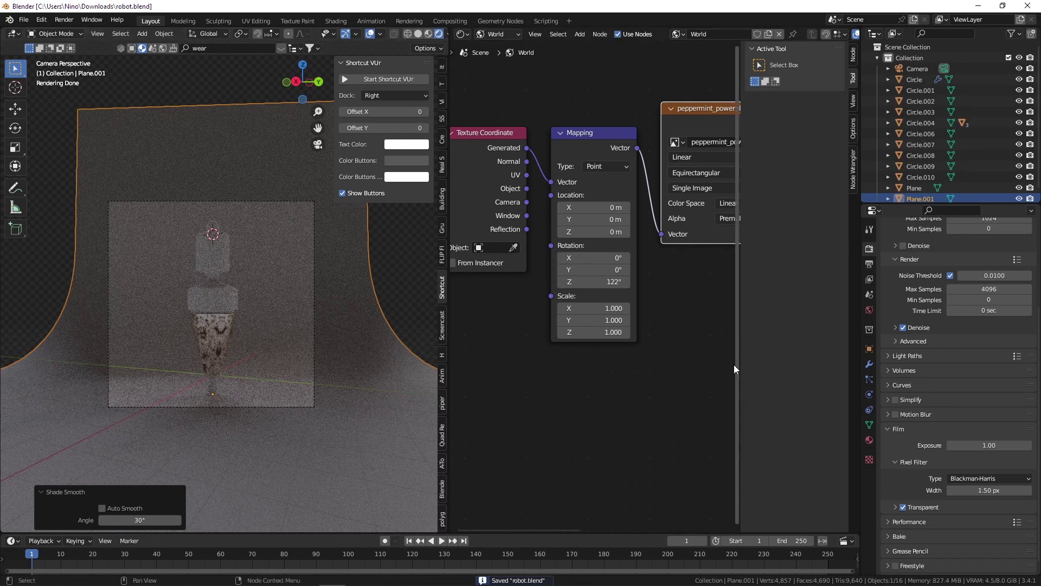
Uncheck Shadow in the backdrop's Ray Visibility, then return to the camera view.
{"action": "left_click", "coordinate": [869, 350]}
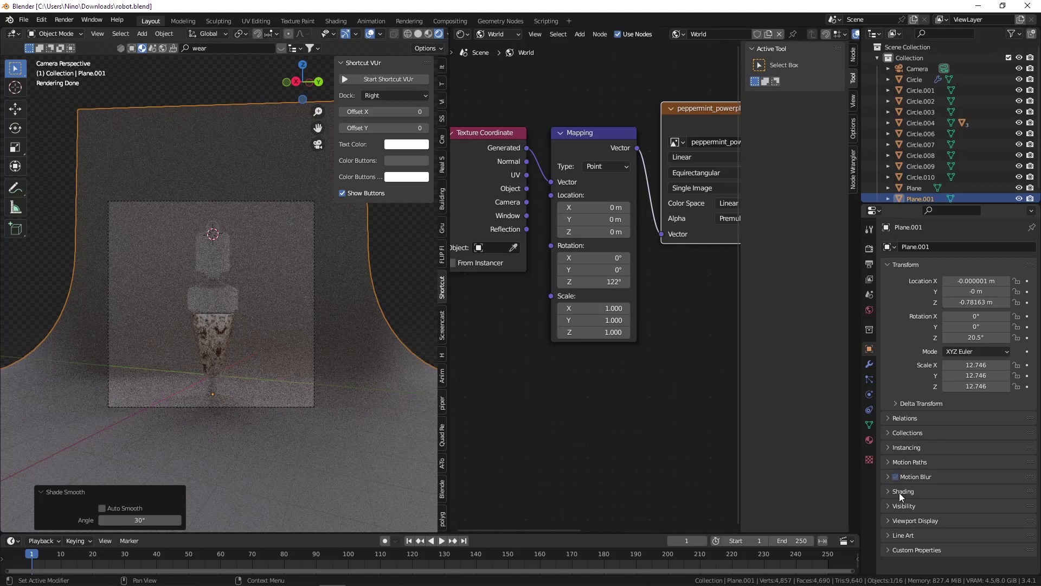
{"action": "left_click", "coordinate": [903, 507]}
{"action": "scroll", "coordinate": [902, 507], "scroll_direction": "down", "scroll_amount": 3}
{"action": "scroll", "coordinate": [902, 507], "scroll_direction": "down", "scroll_amount": 2}
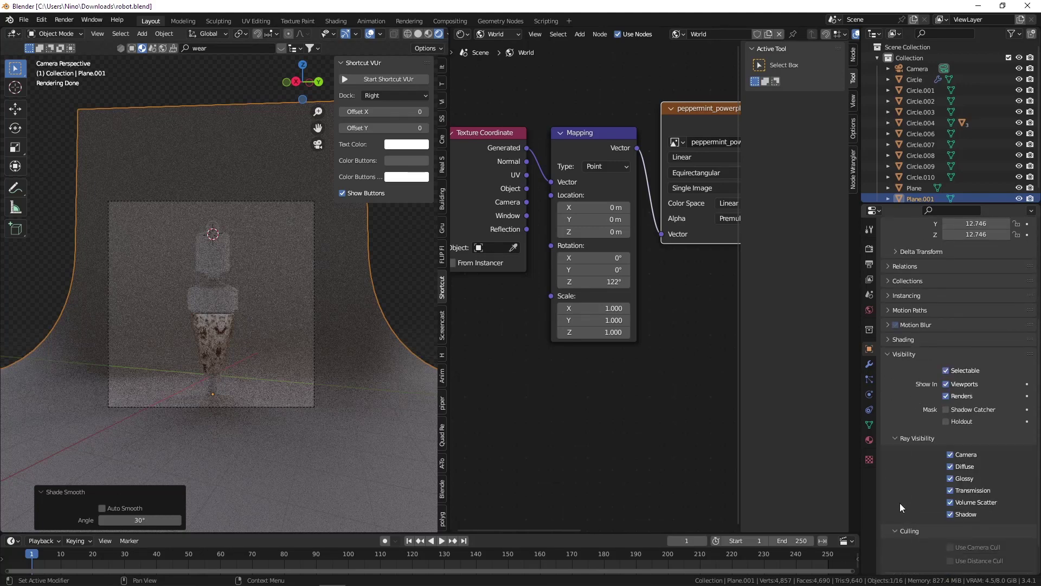
{"action": "left_click", "coordinate": [951, 512]}
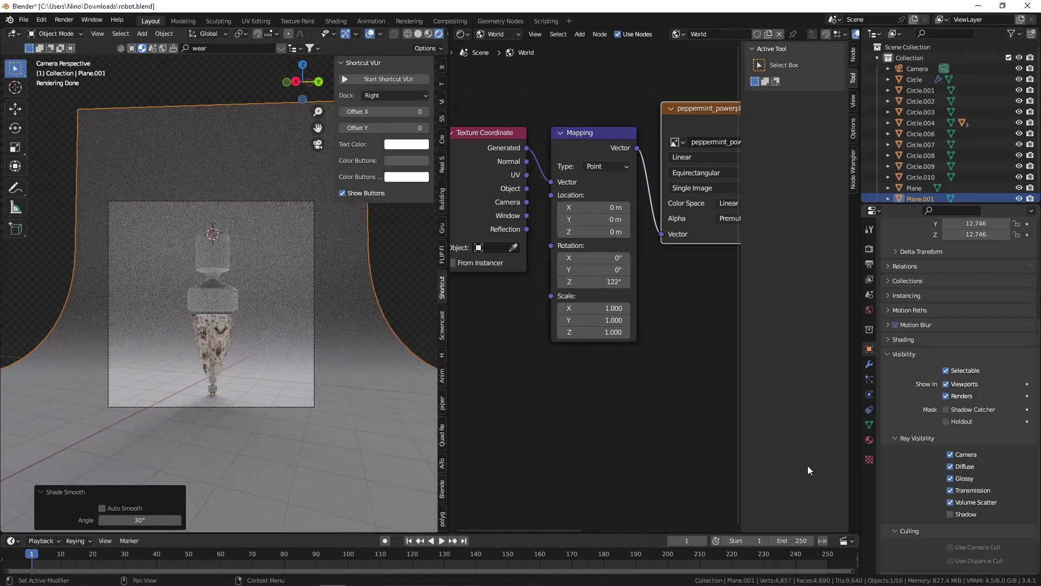
{"action": "left_click", "coordinate": [407, 307]}
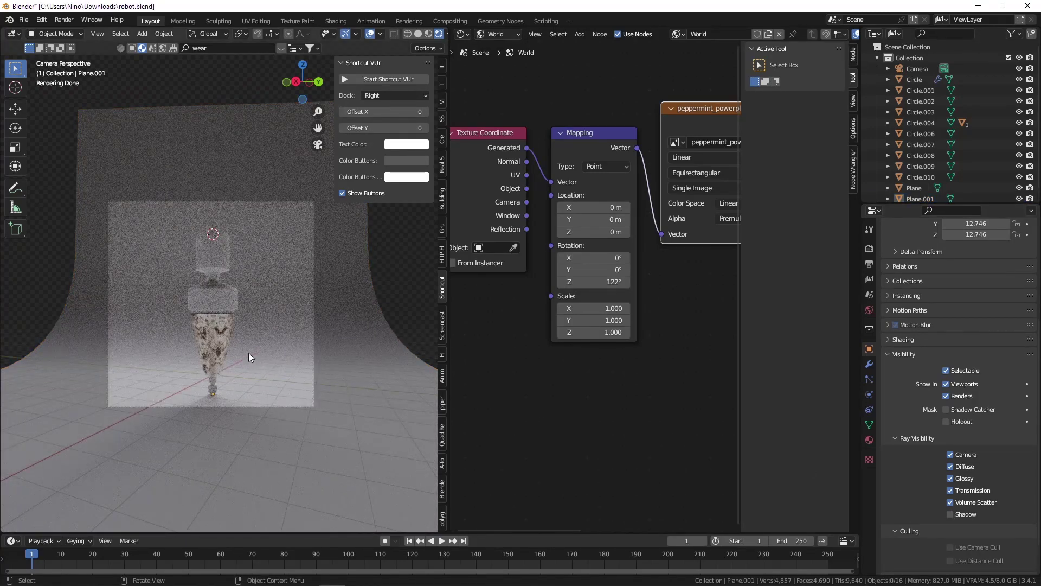
{"action": "mouse_move", "coordinate": [248, 394]}
{"action": "middle_mouse_down"}
{"action": "mouse_move", "coordinate": [323, 417]}
{"action": "mouse_move", "coordinate": [305, 369]}
{"action": "middle_mouse_up"}
{"action": "key", "text": "KP_0"}
Rotate the world HDRI Mapping to 446° around Z, then select the rusty cone.
{"action": "left_click", "coordinate": [869, 311]}
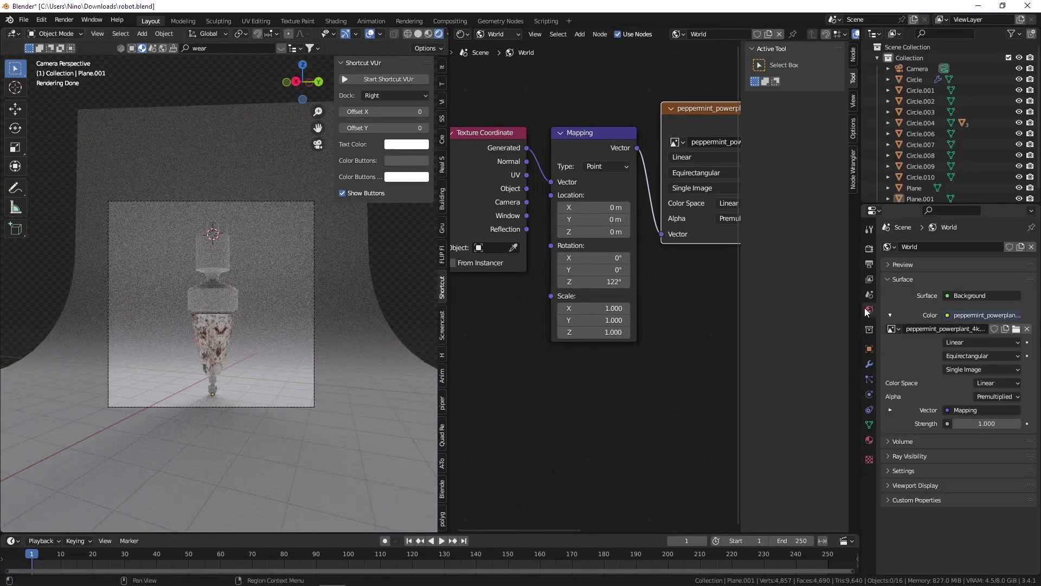
{"action": "mouse_move", "coordinate": [594, 281]}
{"action": "left_mouse_down"}
{"action": "mouse_move", "coordinate": [644, 282]}
{"action": "mouse_move", "coordinate": [627, 281]}
{"action": "left_mouse_up"}
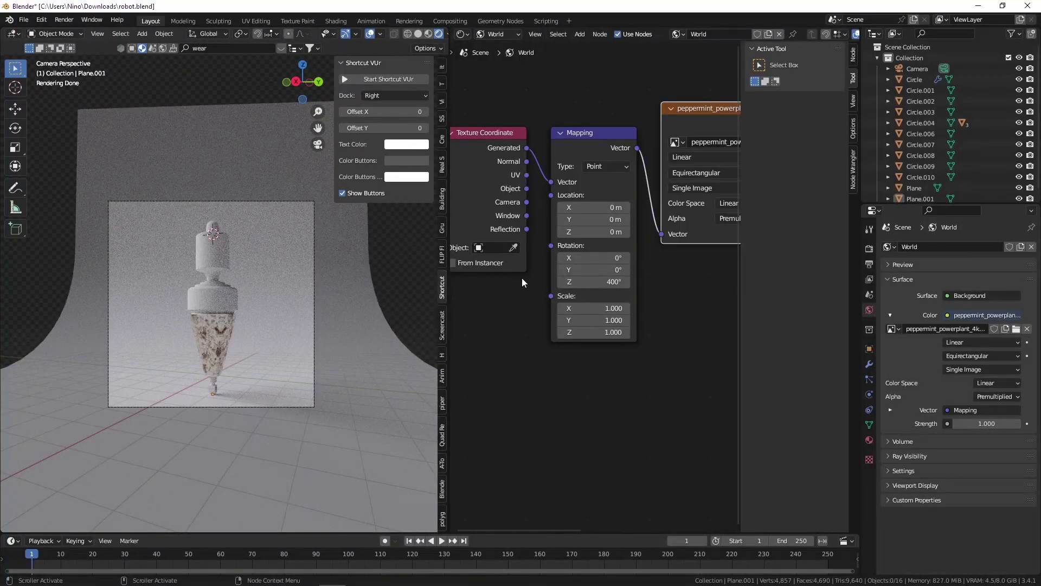
{"action": "scroll", "coordinate": [252, 310], "scroll_direction": "up", "scroll_amount": 3}
{"action": "scroll", "coordinate": [213, 331], "scroll_direction": "up", "scroll_amount": 2}
{"action": "scroll", "coordinate": [213, 331], "scroll_direction": "down", "scroll_amount": 2}
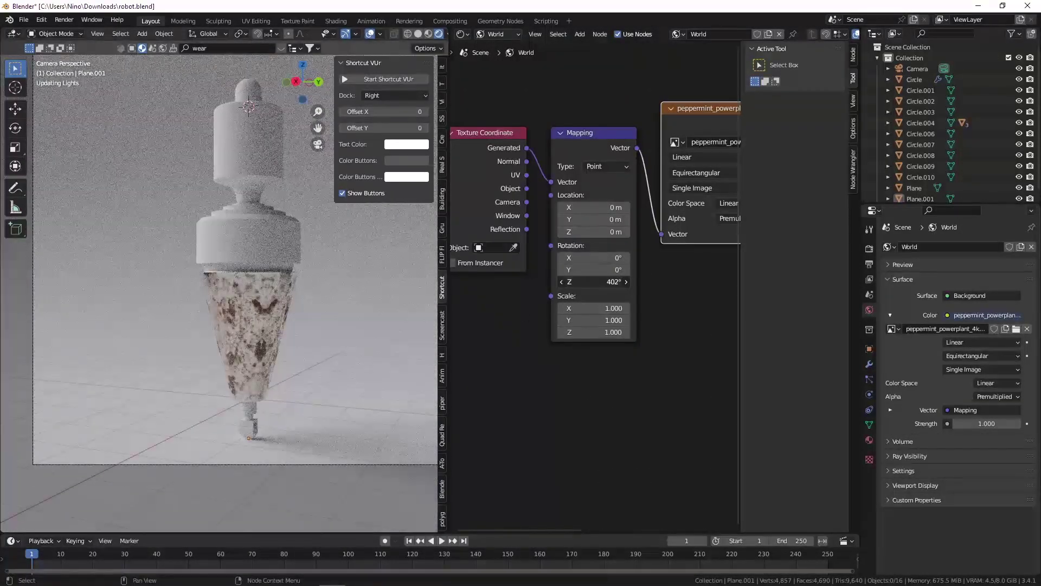
{"action": "left_click_drag", "start_coordinate": [594, 281], "coordinate": [647, 281]}
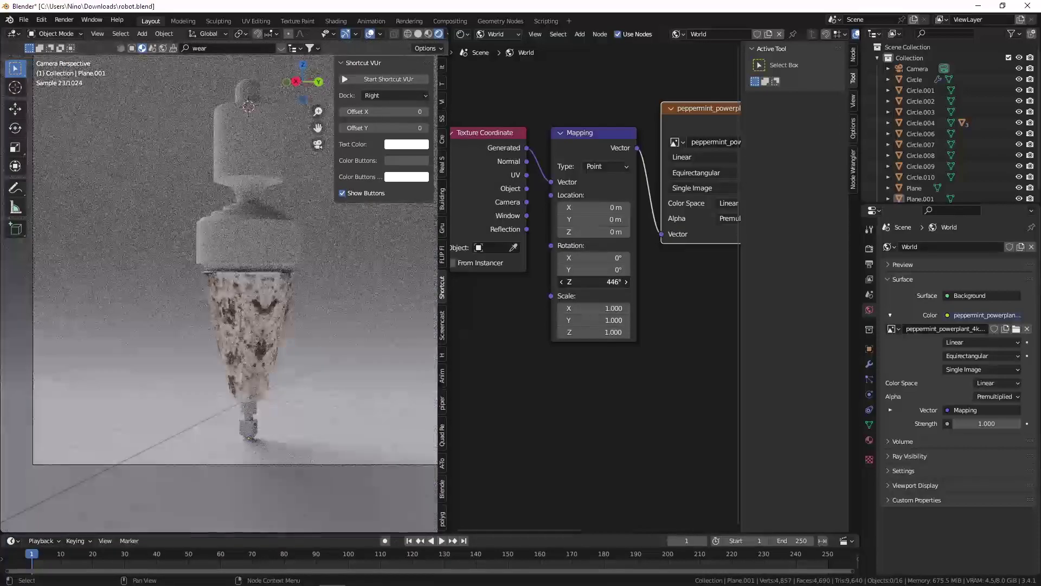
{"action": "scroll", "coordinate": [272, 297], "scroll_direction": "up", "scroll_amount": 3}
{"action": "scroll", "coordinate": [272, 297], "scroll_direction": "up", "scroll_amount": 3}
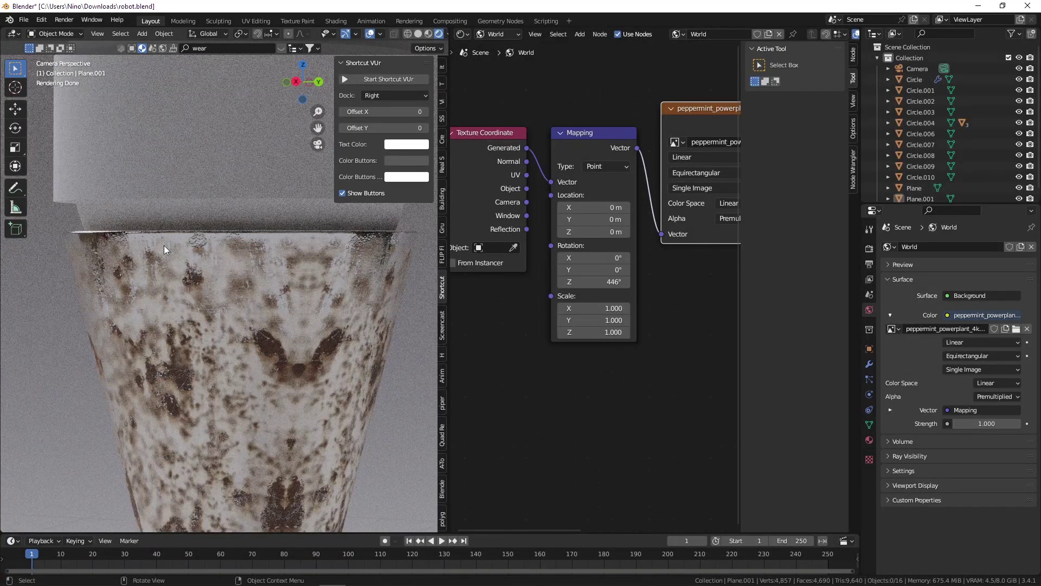
{"action": "scroll", "coordinate": [108, 238], "scroll_direction": "up", "scroll_amount": 2}
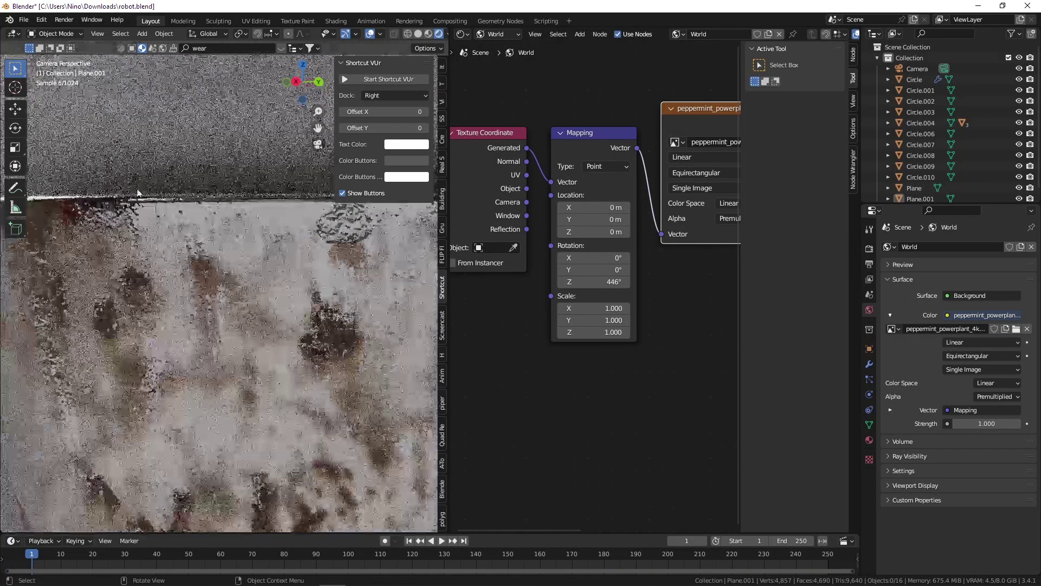
{"action": "left_click", "coordinate": [169, 201]}
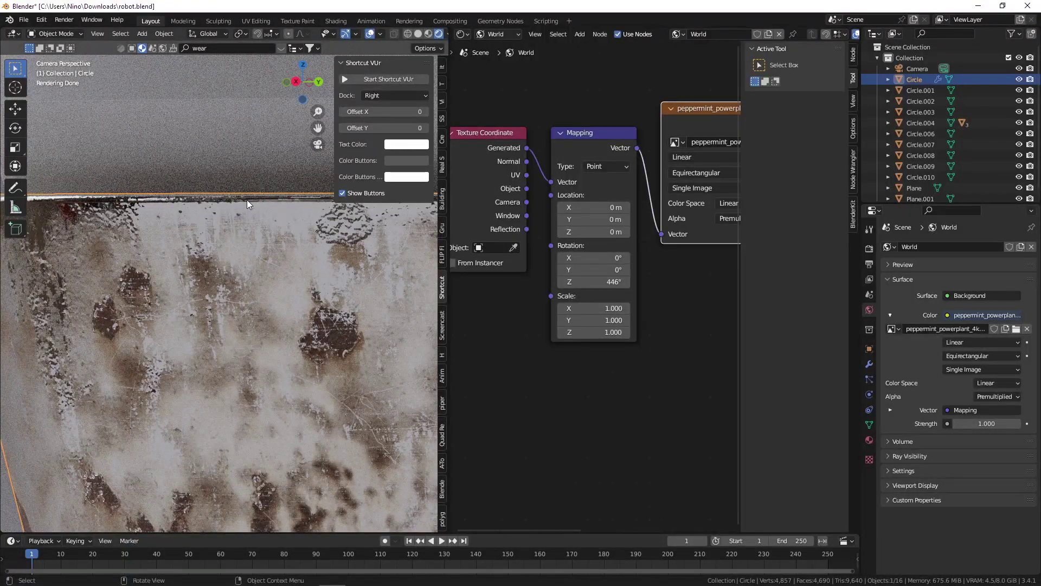
{"action": "scroll", "coordinate": [566, 78], "scroll_direction": "down", "scroll_amount": 3}
{"action": "scroll", "coordinate": [566, 80], "scroll_direction": "down", "scroll_amount": 2}
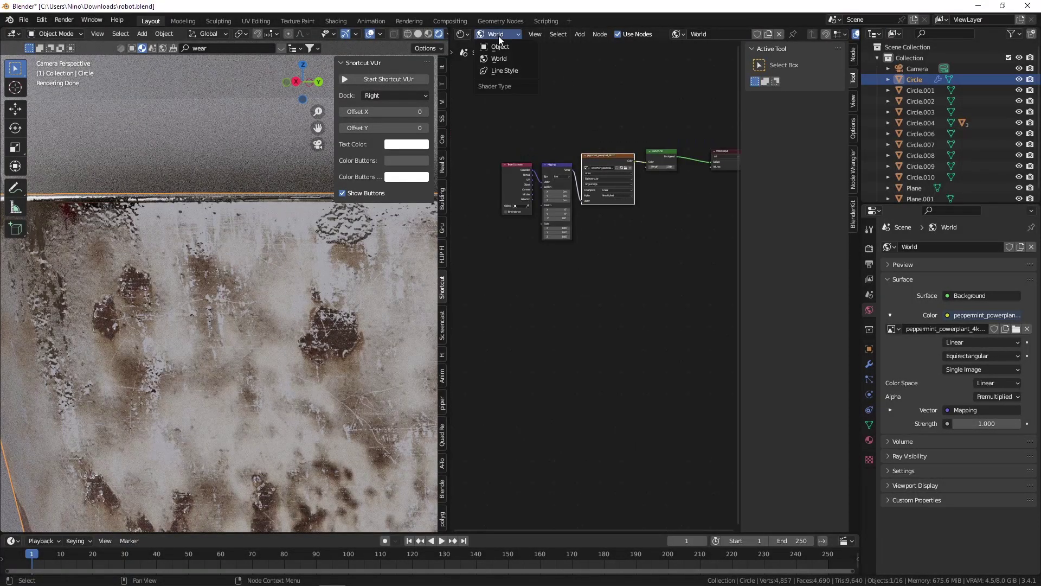
Give the cone's Principled BSDF a tan base colour and roughness 0.109, then save.
{"action": "left_click", "coordinate": [500, 46]}
{"action": "scroll", "coordinate": [601, 156], "scroll_direction": "up", "scroll_amount": 2}
{"action": "scroll", "coordinate": [614, 252], "scroll_direction": "up", "scroll_amount": 2}
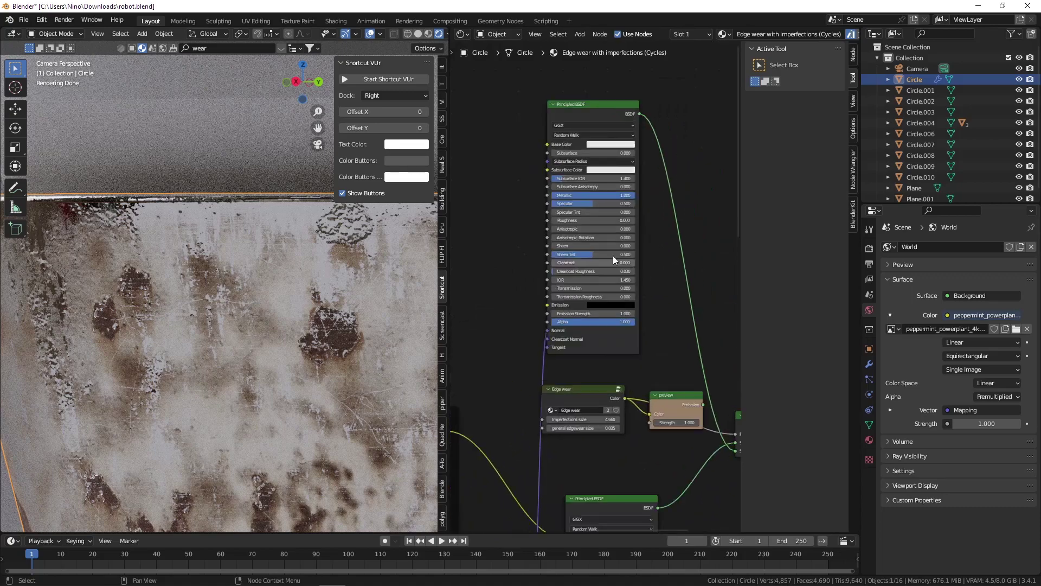
{"action": "scroll", "coordinate": [544, 196], "scroll_direction": "up", "scroll_amount": 2}
{"action": "scroll", "coordinate": [553, 173], "scroll_direction": "up", "scroll_amount": 1}
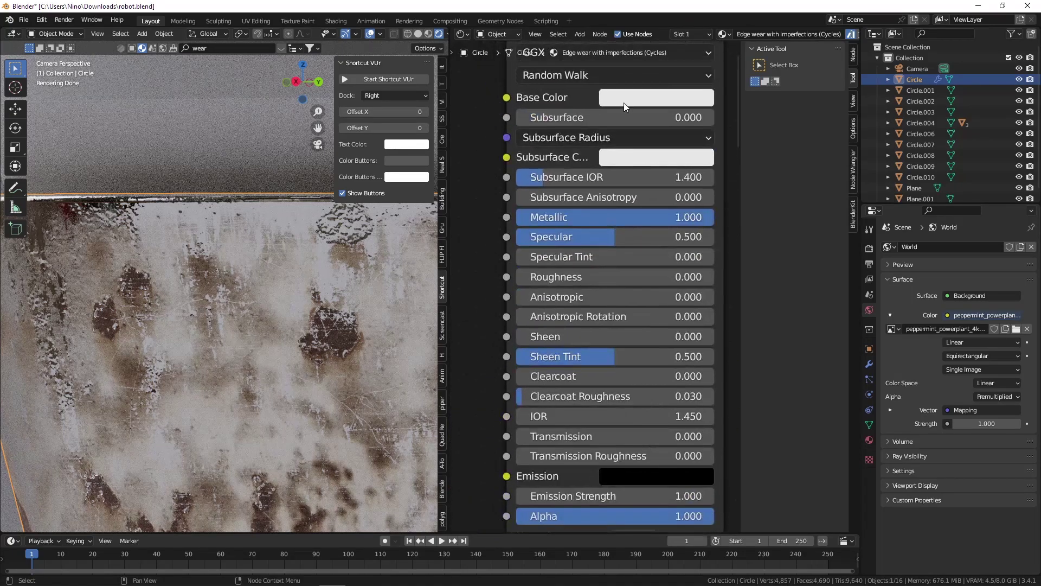
{"action": "left_click", "coordinate": [625, 102]}
{"action": "left_click_drag", "start_coordinate": [658, 186], "coordinate": [664, 199]}
{"action": "scroll", "coordinate": [682, 199], "scroll_direction": "down", "scroll_amount": 7}
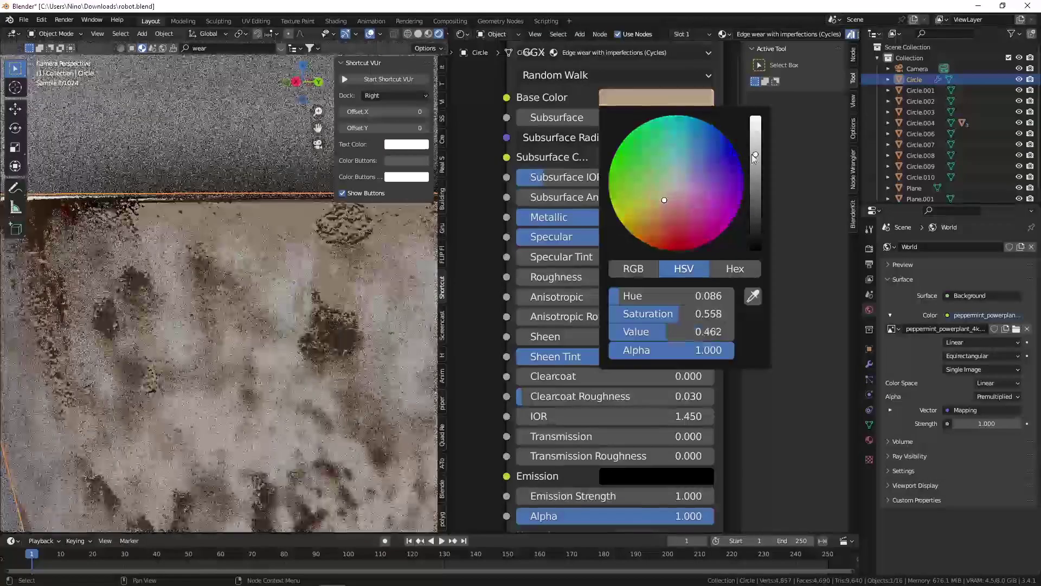
{"action": "mouse_move", "coordinate": [588, 278]}
{"action": "left_mouse_down"}
{"action": "mouse_move", "coordinate": [619, 278]}
{"action": "mouse_move", "coordinate": [605, 278]}
{"action": "left_mouse_up"}
{"action": "scroll", "coordinate": [267, 298], "scroll_direction": "down", "scroll_amount": 5}
{"action": "key", "text": "ctrl+s"}
{"action": "scroll", "coordinate": [500, 221], "scroll_direction": "down", "scroll_amount": 2}
{"action": "scroll", "coordinate": [600, 280], "scroll_direction": "down", "scroll_amount": 1}
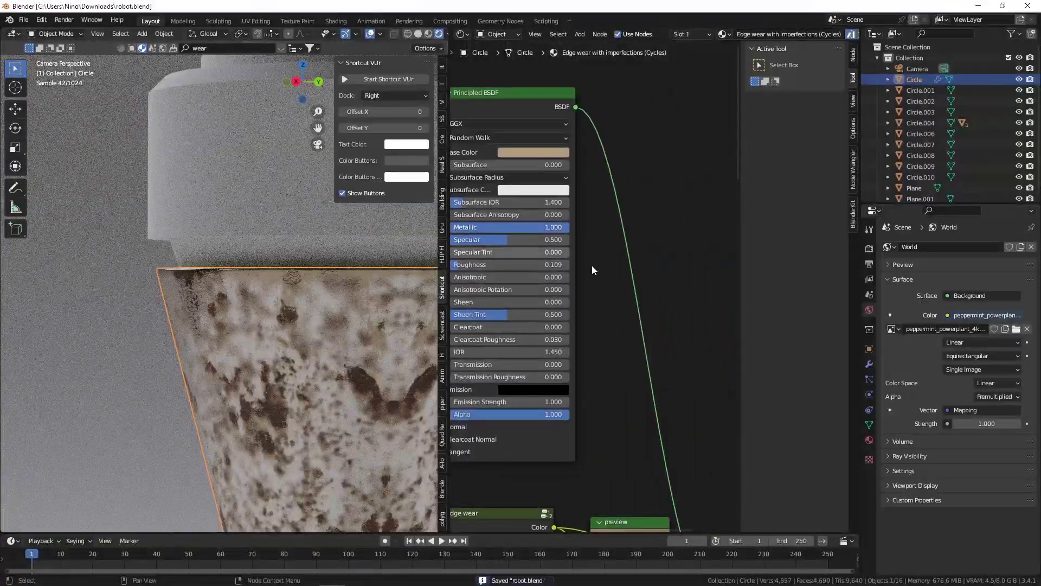
{"action": "scroll", "coordinate": [616, 326], "scroll_direction": "down", "scroll_amount": 3}
{"action": "scroll", "coordinate": [572, 340], "scroll_direction": "up", "scroll_amount": 1}
{"action": "scroll", "coordinate": [572, 340], "scroll_direction": "up", "scroll_amount": 3}
{"action": "scroll", "coordinate": [572, 340], "scroll_direction": "up", "scroll_amount": 2}
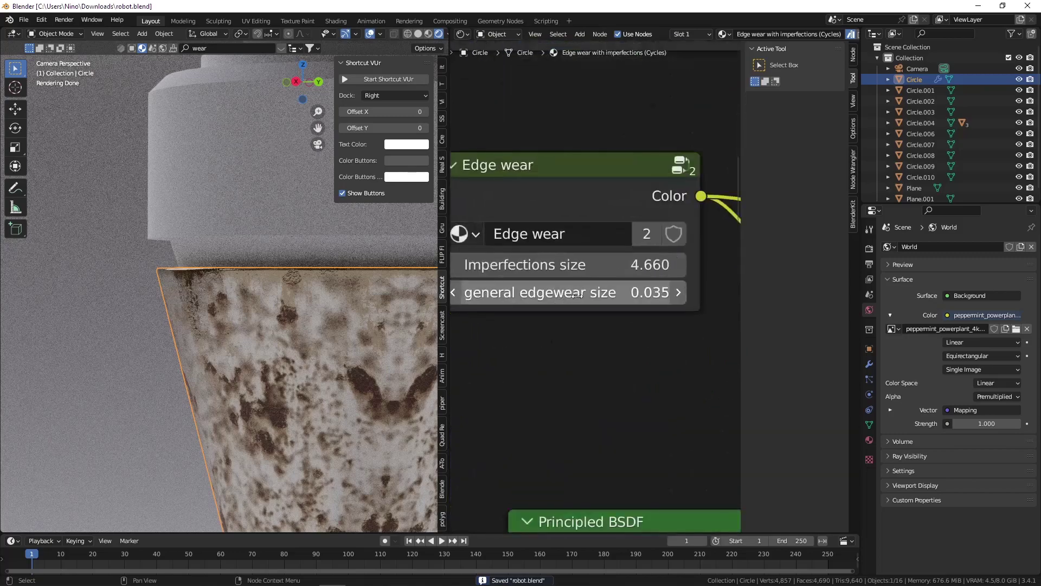
Set the general edgewear size to 0.050, select the backdrop and save.
{"action": "double_click", "coordinate": [589, 291]}
{"action": "type", "text": ".05"}
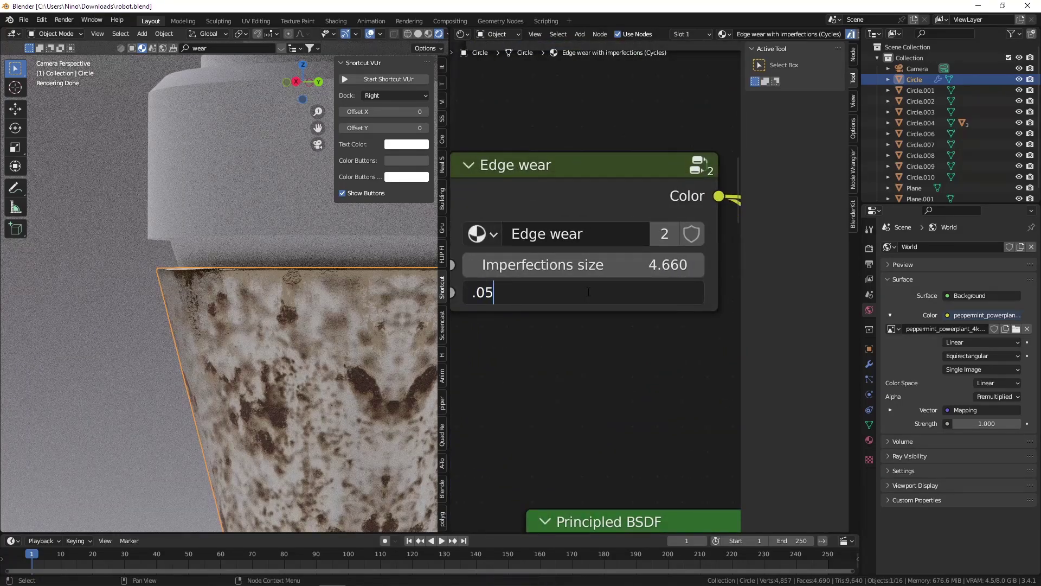
{"action": "key", "text": "Return"}
{"action": "mouse_move", "coordinate": [589, 291]}
{"action": "left_mouse_down", "text": "shift"}
{"action": "mouse_move", "coordinate": [599, 291]}
{"action": "mouse_move", "coordinate": [587, 297]}
{"action": "left_mouse_up", "text": "shift"}
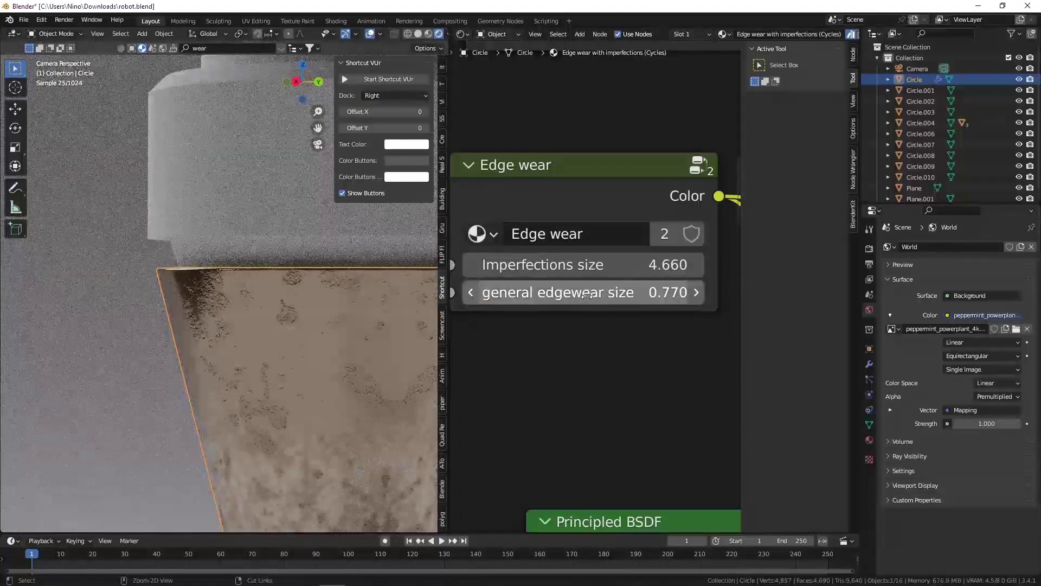
{"action": "key", "text": "ctrl+z"}
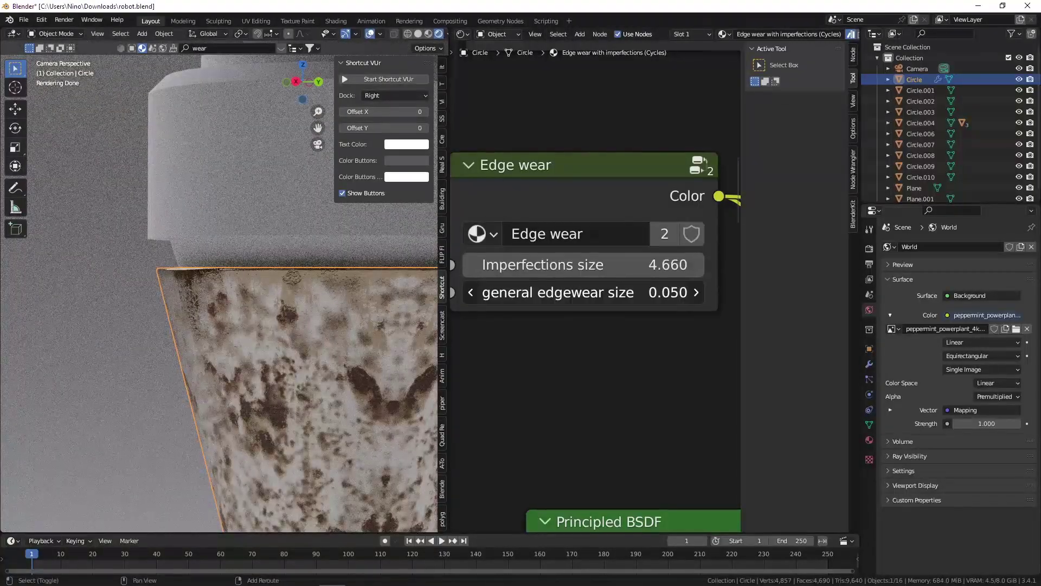
{"action": "left_click", "coordinate": [589, 291]}
{"action": "key", "text": "Return"}
{"action": "scroll", "coordinate": [350, 280], "scroll_direction": "down", "scroll_amount": 3}
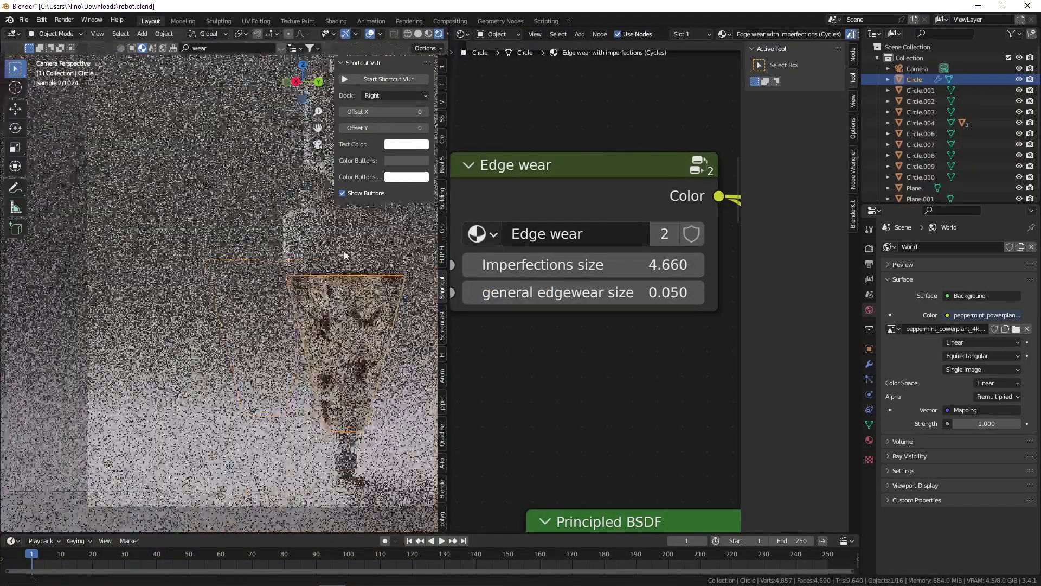
{"action": "left_click", "coordinate": [382, 269]}
{"action": "key", "text": "ctrl+s"}
{"action": "scroll", "coordinate": [258, 266], "scroll_direction": "down", "scroll_amount": 2}
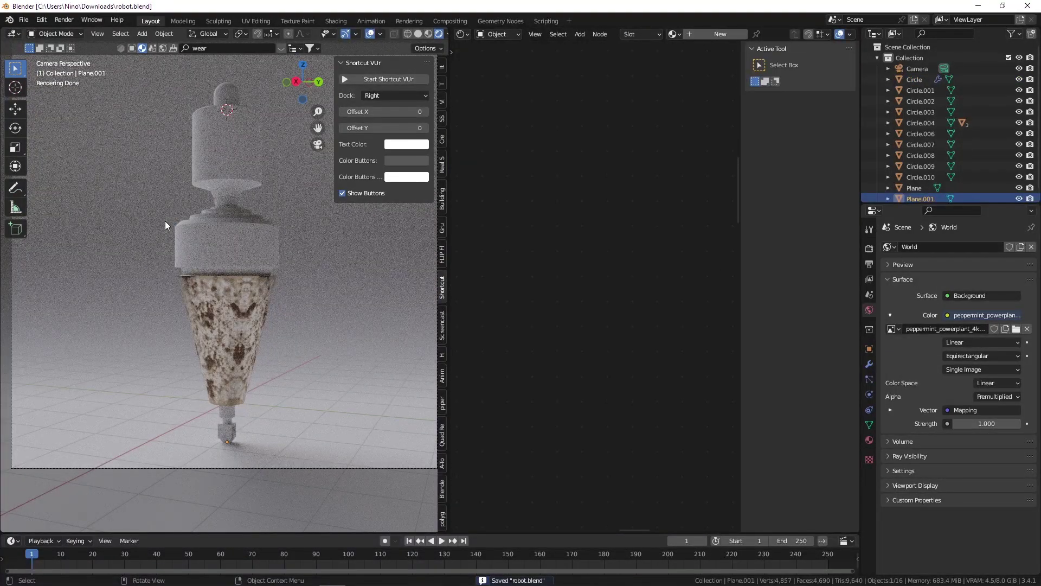
Link the cone's rusty edge-wear material onto the robot head via Ctrl+L Link Materials.
{"action": "left_click", "coordinate": [214, 161]}
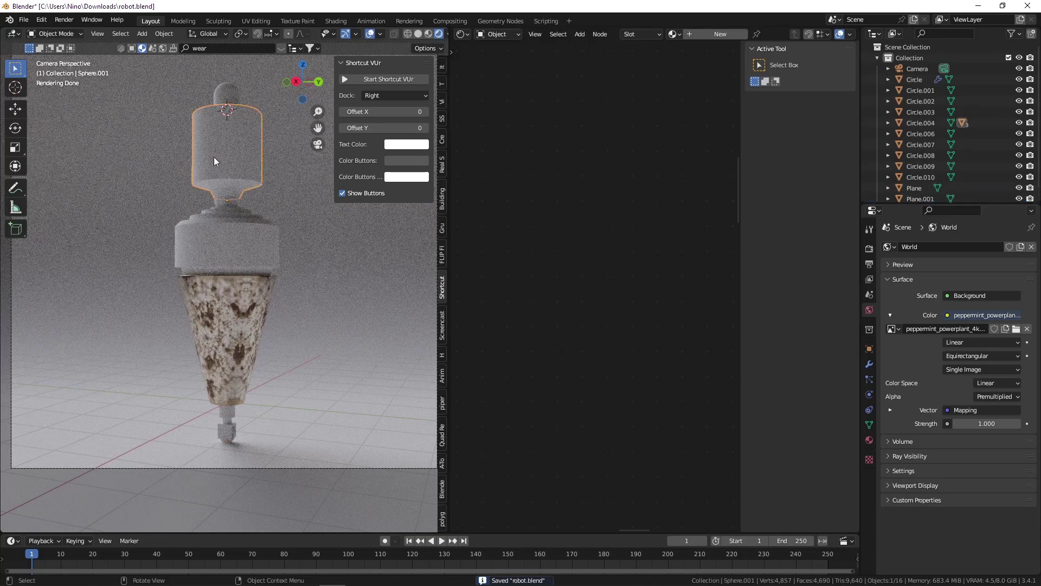
{"action": "left_click", "coordinate": [238, 289], "text": "shift"}
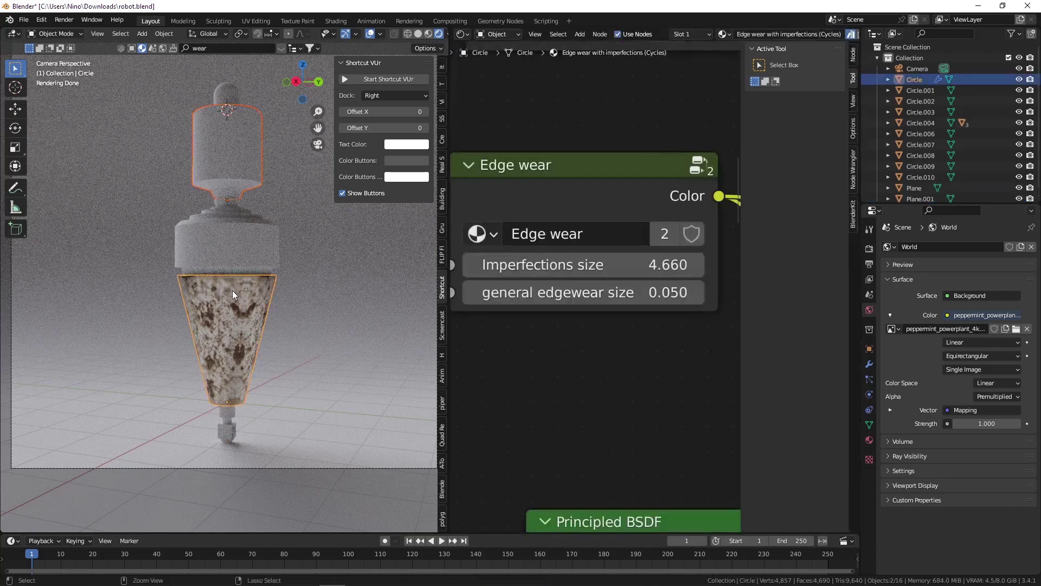
{"action": "key", "text": "ctrl+l"}
{"action": "left_click", "coordinate": [210, 318]}
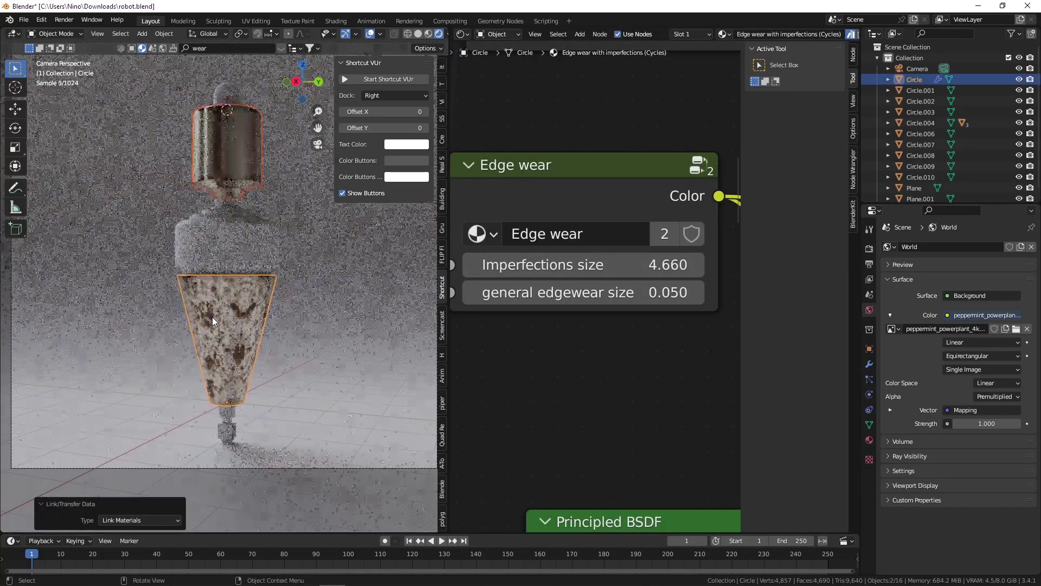
{"action": "scroll", "coordinate": [358, 270], "scroll_direction": "down", "scroll_amount": 3}
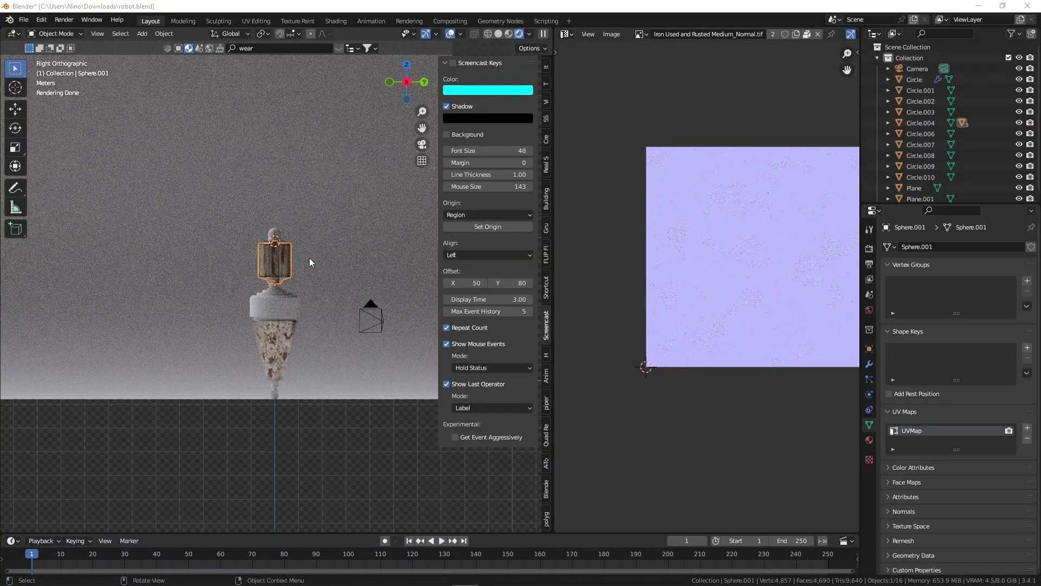
{"action": "scroll", "coordinate": [247, 270], "scroll_direction": "up", "scroll_amount": 3}
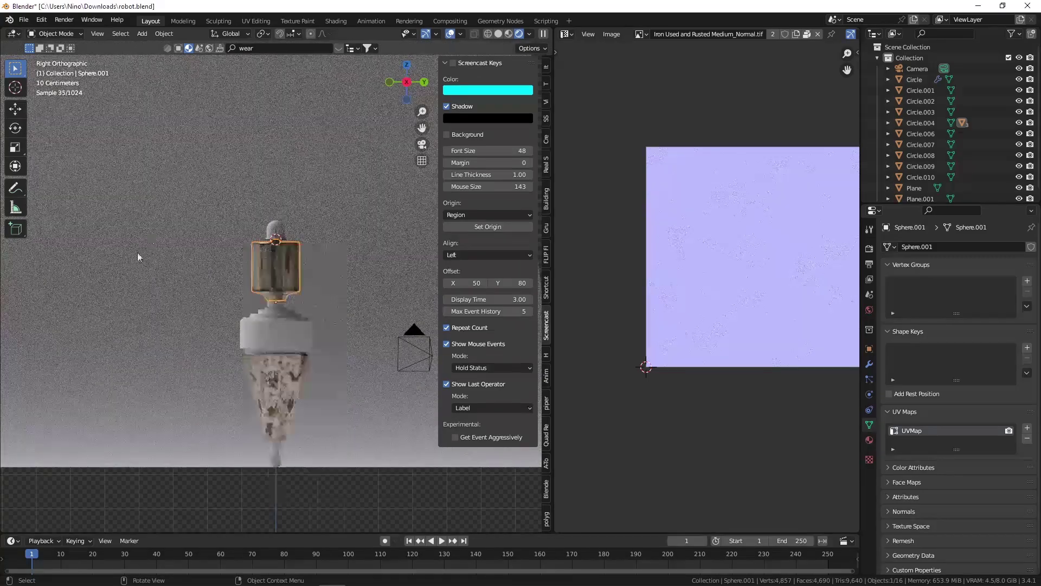
Unwrap the head with Follow Active Quads and preview the texture in Object Mode.
{"action": "key", "text": "Tab"}
{"action": "key", "text": "u"}
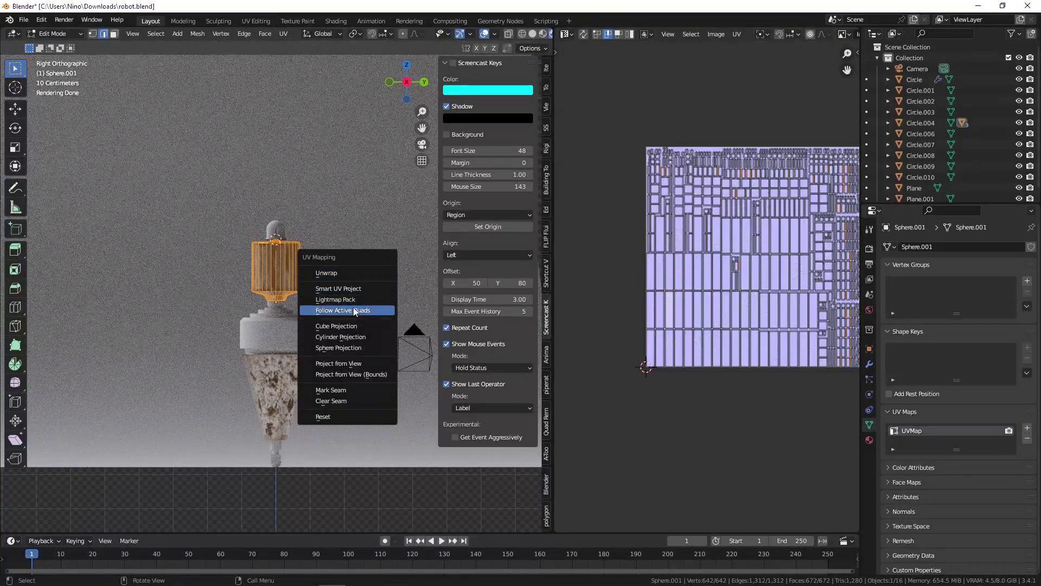
{"action": "left_click", "coordinate": [353, 312]}
{"action": "key", "text": "Tab"}
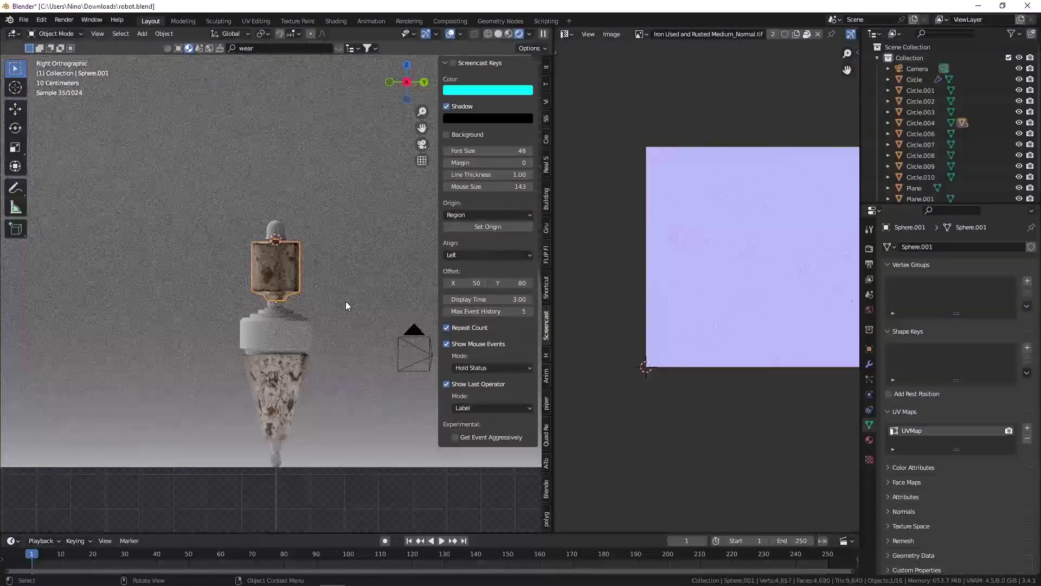
{"action": "scroll", "coordinate": [260, 272], "scroll_direction": "up", "scroll_amount": 5}
{"action": "mouse_move", "coordinate": [260, 271]}
{"action": "middle_mouse_down"}
{"action": "mouse_move", "coordinate": [215, 287]}
{"action": "mouse_move", "coordinate": [203, 245]}
{"action": "mouse_move", "coordinate": [310, 234]}
{"action": "middle_mouse_up"}
{"action": "scroll", "coordinate": [187, 232], "scroll_direction": "up", "scroll_amount": 3}
{"action": "scroll", "coordinate": [264, 231], "scroll_direction": "down", "scroll_amount": 4}
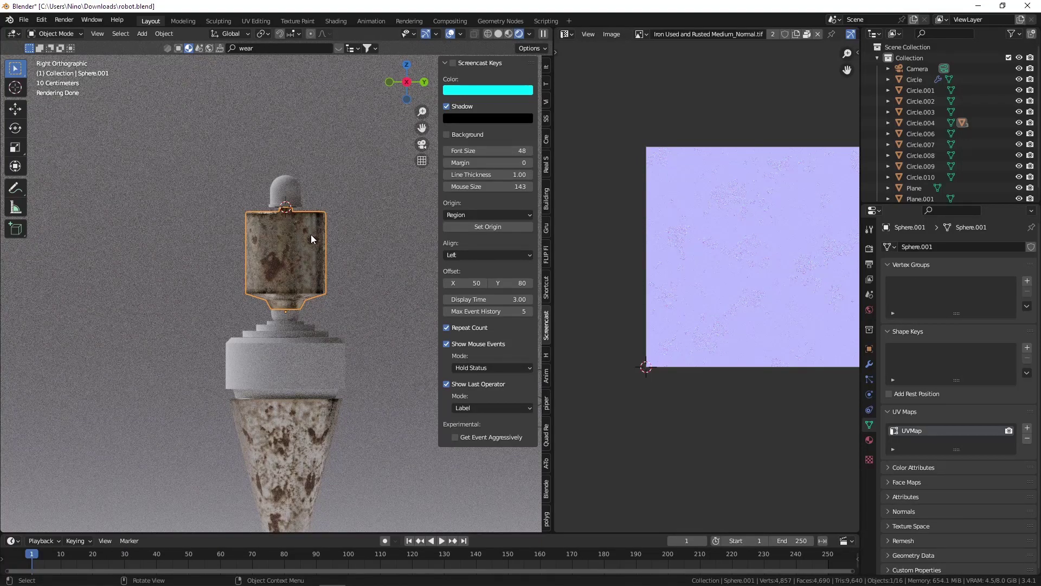
Re-unwrap the head with Cylinder Projection, then Sphere Projection, checking the texture each time.
{"action": "key", "text": "Tab"}
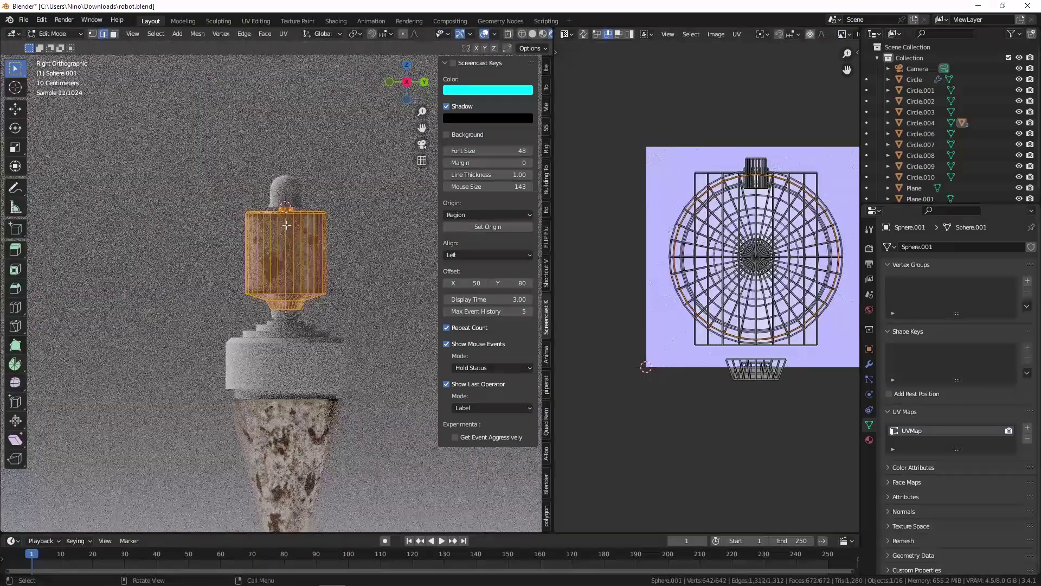
{"action": "key", "text": "u"}
{"action": "left_click", "coordinate": [271, 236]}
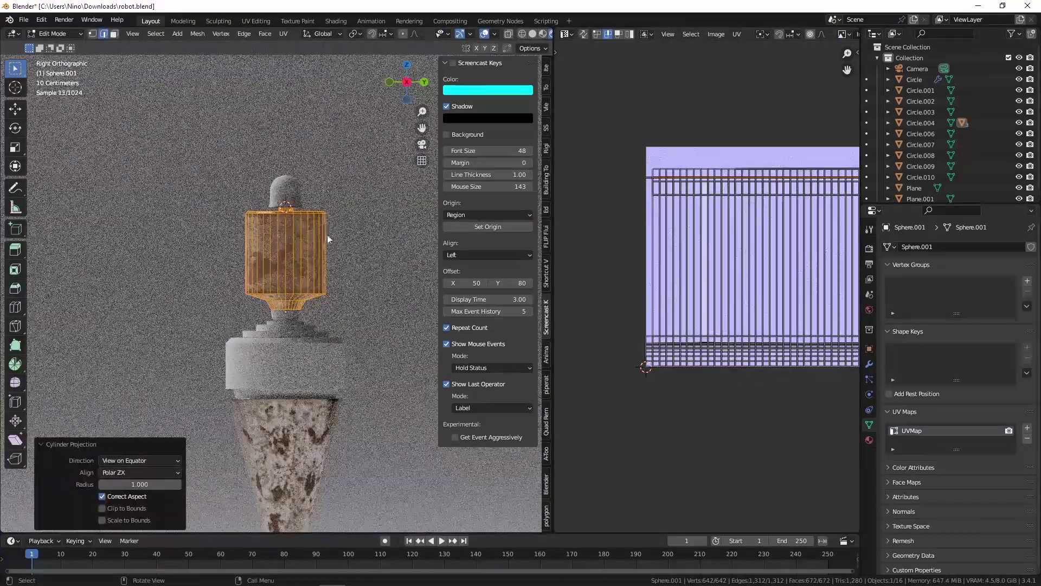
{"action": "key", "text": "Tab"}
{"action": "scroll", "coordinate": [287, 232], "scroll_direction": "up", "scroll_amount": 3}
{"action": "scroll", "coordinate": [286, 235], "scroll_direction": "up", "scroll_amount": 2}
{"action": "mouse_move", "coordinate": [287, 236]}
{"action": "middle_mouse_down"}
{"action": "mouse_move", "coordinate": [242, 151]}
{"action": "mouse_move", "coordinate": [249, 248]}
{"action": "middle_mouse_up"}
{"action": "key", "text": "Tab"}
{"action": "key", "text": "u"}
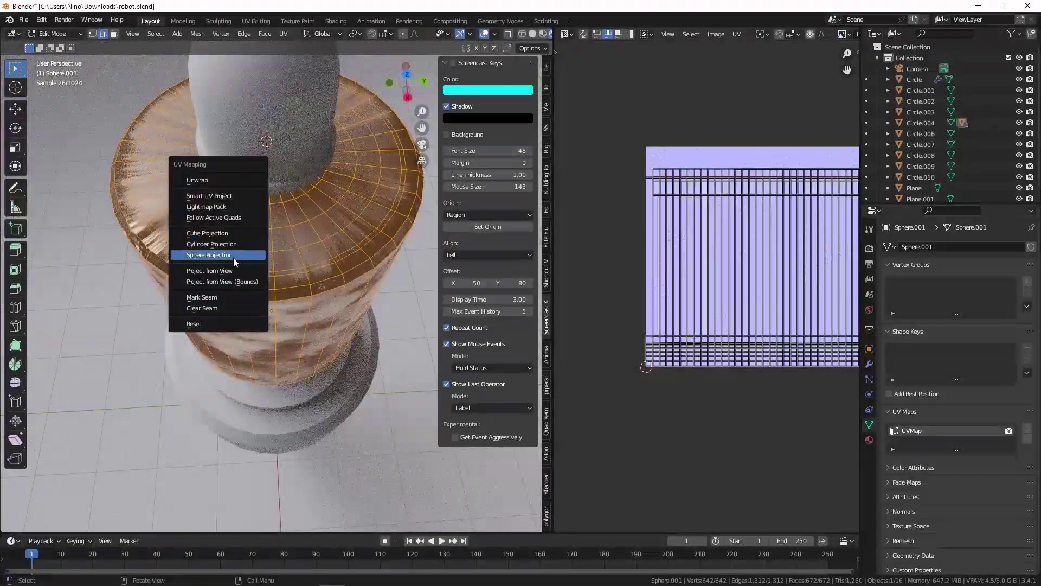
{"action": "left_click", "coordinate": [244, 255]}
{"action": "mouse_move", "coordinate": [244, 254]}
{"action": "middle_mouse_down"}
{"action": "mouse_move", "coordinate": [273, 238]}
{"action": "mouse_move", "coordinate": [277, 326]}
{"action": "middle_mouse_up"}
{"action": "scroll", "coordinate": [701, 269], "scroll_direction": "down", "scroll_amount": 4}
{"action": "scroll", "coordinate": [780, 275], "scroll_direction": "up", "scroll_amount": 4}
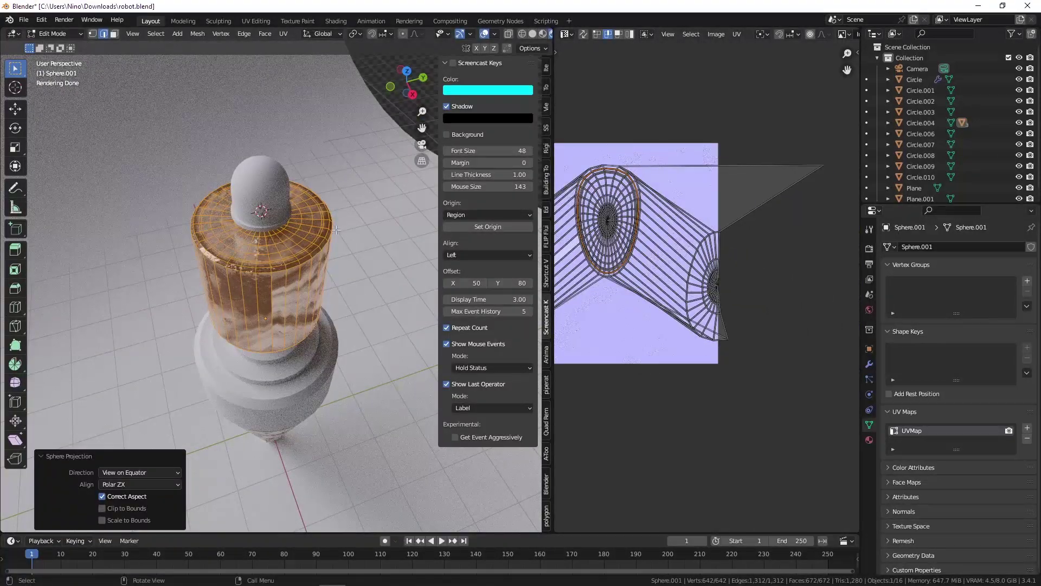
{"action": "scroll", "coordinate": [249, 230], "scroll_direction": "up", "scroll_amount": 1}
Repack the head's UVs into separate islands with Lightmap Pack.
{"action": "key", "text": "u"}
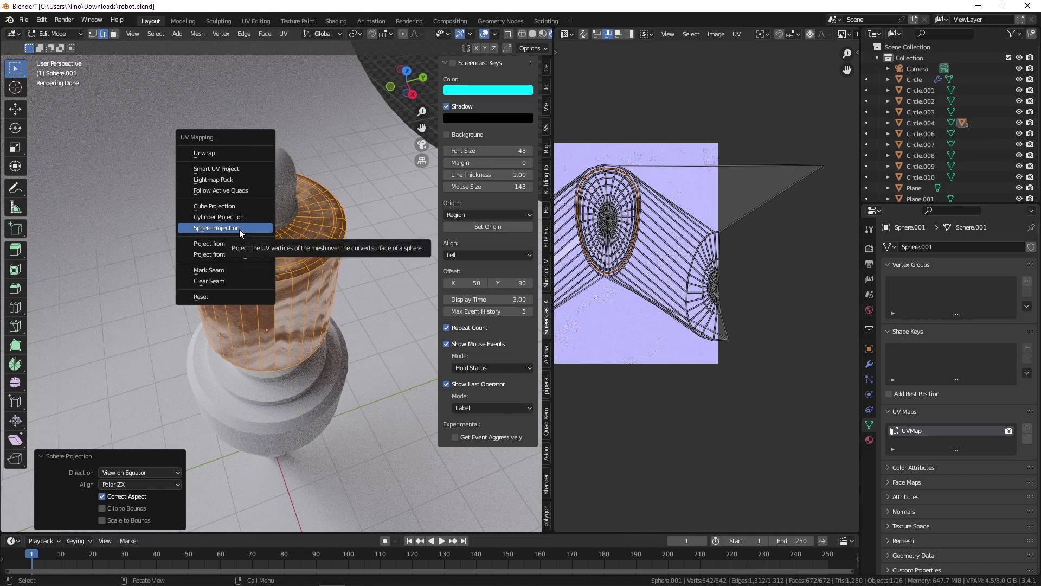
{"action": "left_click", "coordinate": [244, 179]}
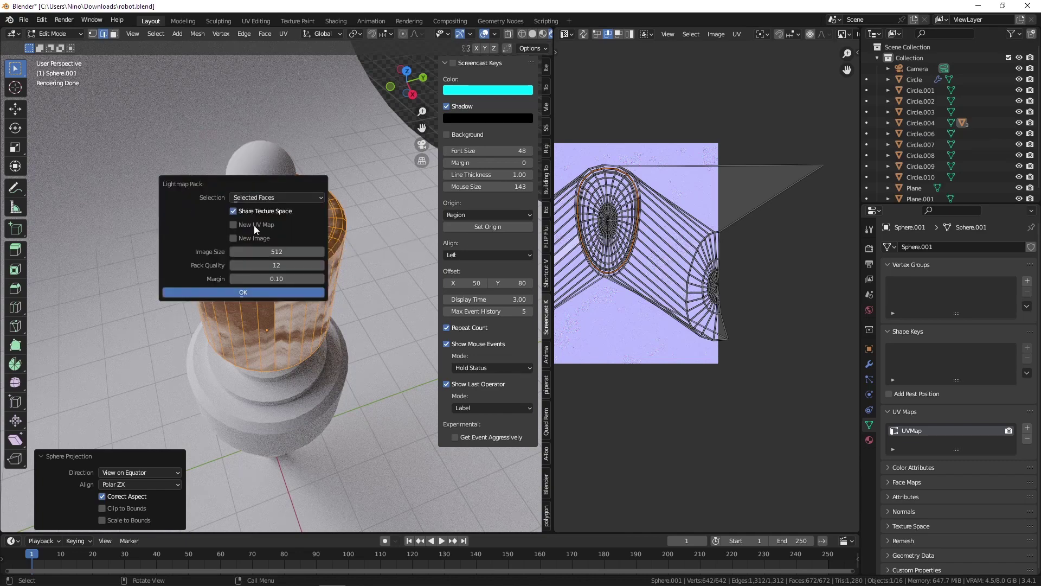
{"action": "left_click", "coordinate": [268, 291]}
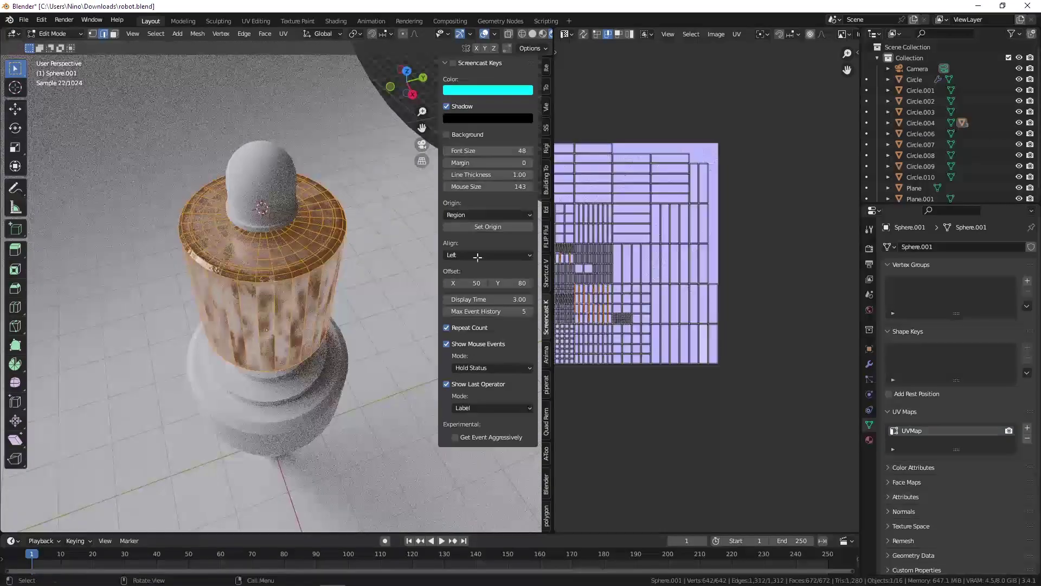
{"action": "scroll", "coordinate": [612, 230], "scroll_direction": "down", "scroll_amount": 3}
{"action": "scroll", "coordinate": [612, 230], "scroll_direction": "up", "scroll_amount": 2}
{"action": "scroll", "coordinate": [612, 230], "scroll_direction": "up", "scroll_amount": 2}
Unwrap the head with Follow Active Quads using Length Average spacing and preview it.
{"action": "mouse_move", "coordinate": [269, 269]}
{"action": "middle_mouse_down"}
{"action": "mouse_move", "coordinate": [210, 174]}
{"action": "mouse_move", "coordinate": [270, 203]}
{"action": "middle_mouse_up"}
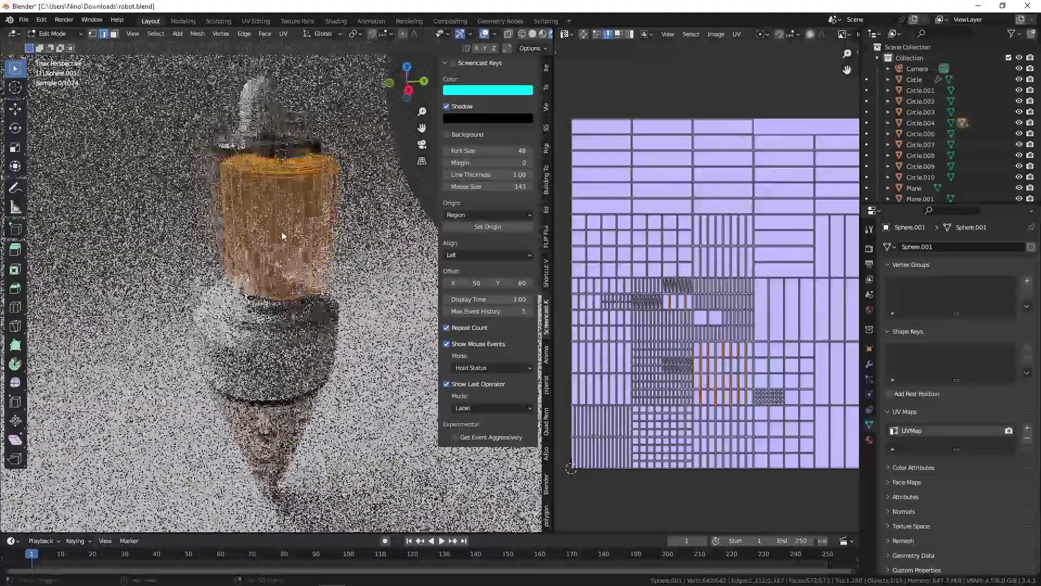
{"action": "scroll", "coordinate": [270, 202], "scroll_direction": "up", "scroll_amount": 2}
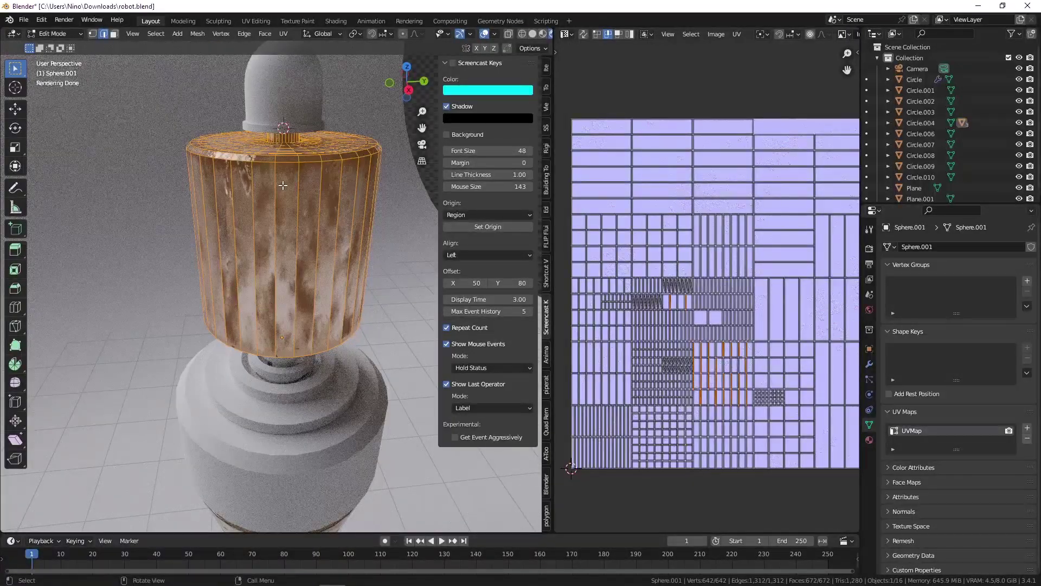
{"action": "key", "text": "u"}
{"action": "left_click", "coordinate": [269, 196]}
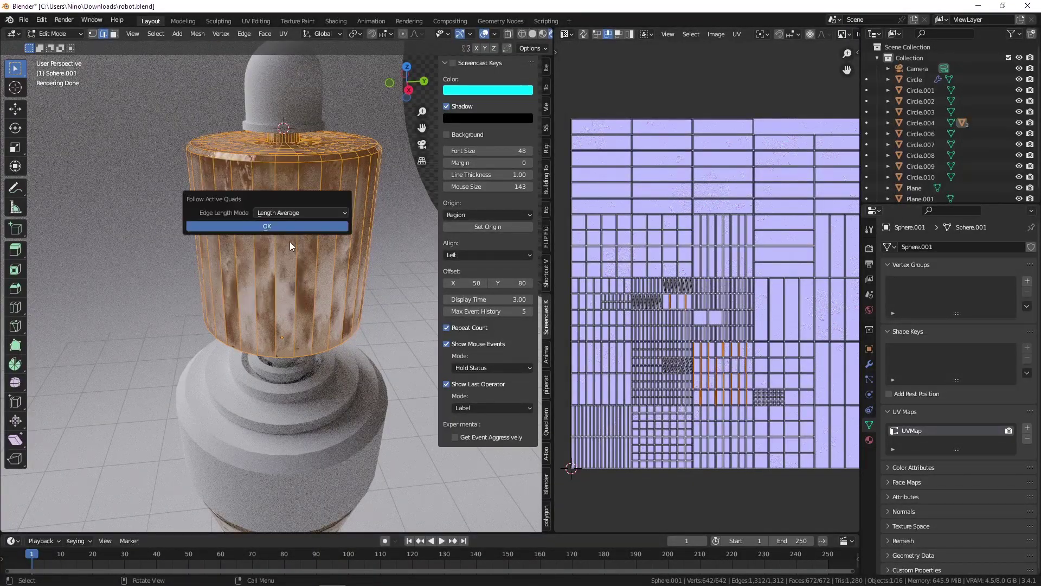
{"action": "left_click", "coordinate": [291, 223]}
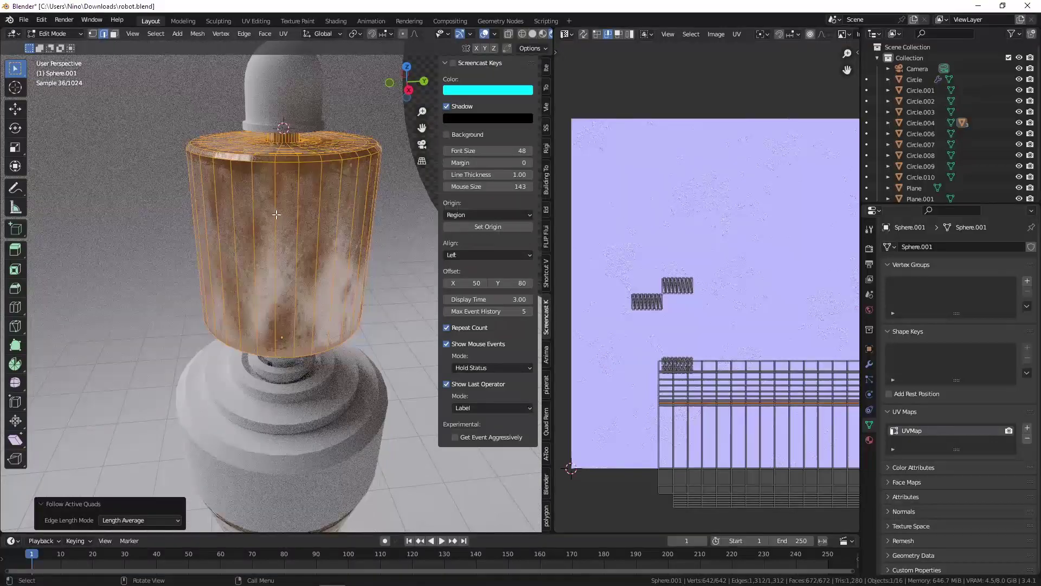
{"action": "key", "text": "Tab"}
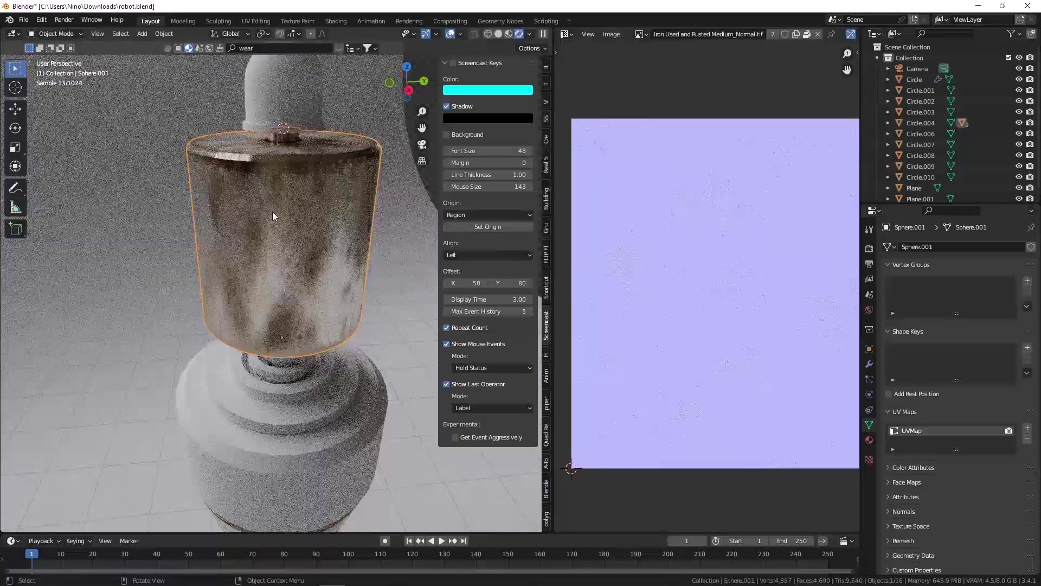
Select all of the head's UV islands and scale them up.
{"action": "key", "text": "Tab"}
{"action": "scroll", "coordinate": [619, 309], "scroll_direction": "down", "scroll_amount": 3}
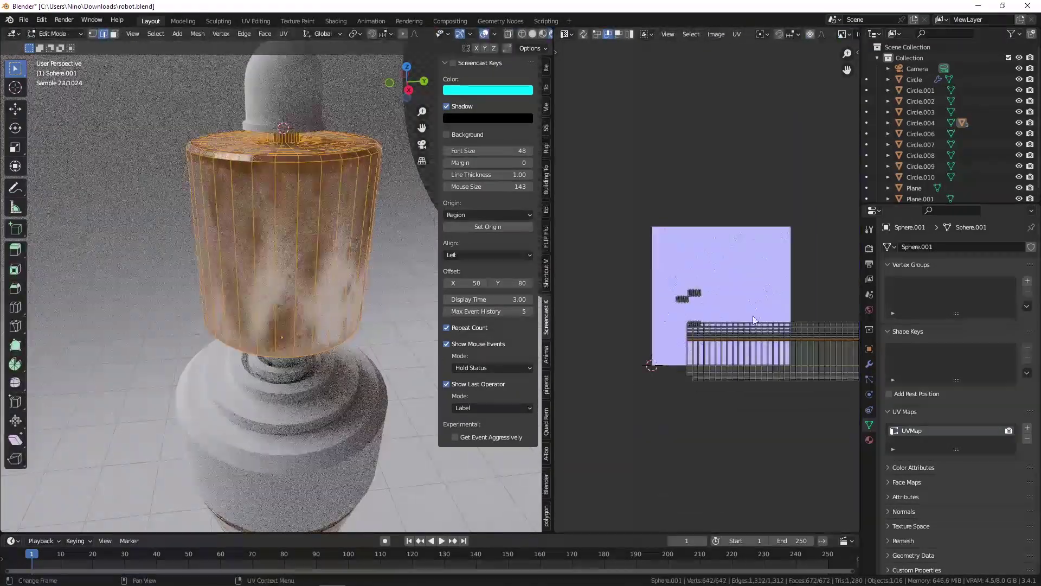
{"action": "key", "text": "a"}
{"action": "key", "text": "s"}
{"action": "key", "text": "Return"}
{"action": "key", "text": "Tab"}
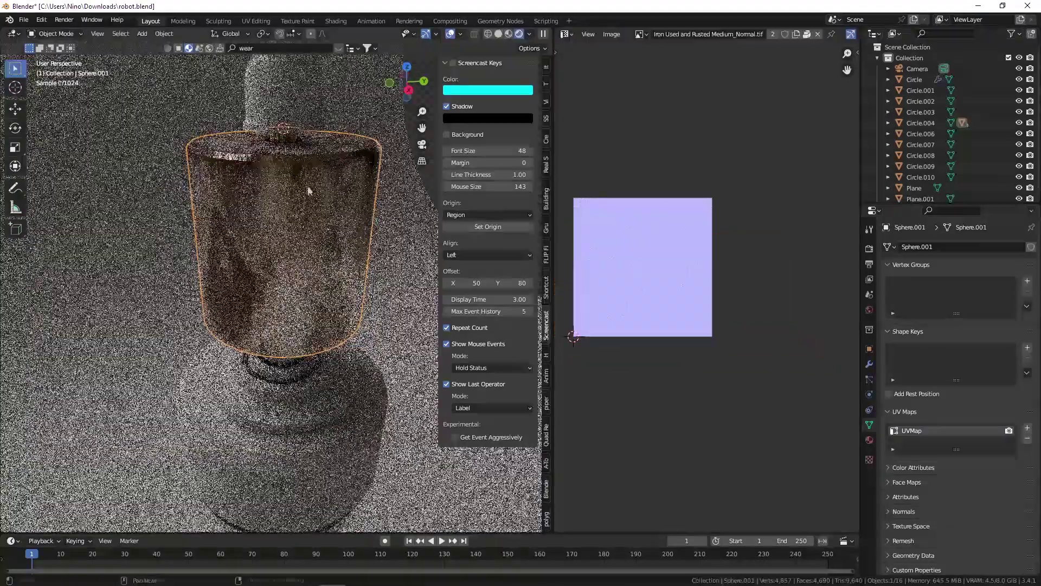
Re-unwrap the head with Smart UV Project and preview the blotchier rust.
{"action": "mouse_move", "coordinate": [244, 285]}
{"action": "middle_mouse_down"}
{"action": "mouse_move", "coordinate": [242, 145]}
{"action": "mouse_move", "coordinate": [320, 235]}
{"action": "middle_mouse_up"}
{"action": "key", "text": "Tab"}
{"action": "key", "text": "u"}
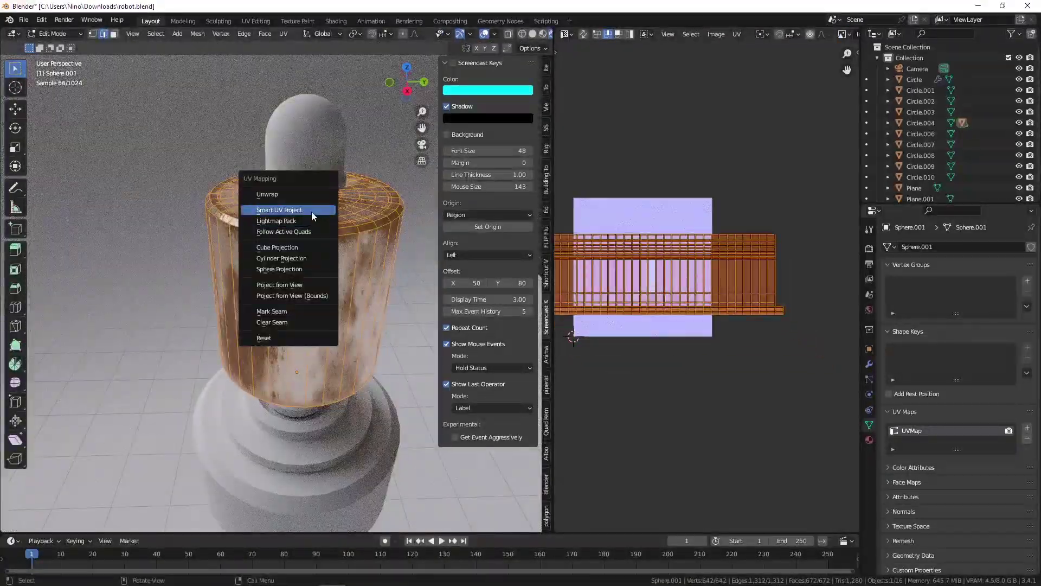
{"action": "left_click", "coordinate": [308, 246]}
{"action": "key", "text": "Tab"}
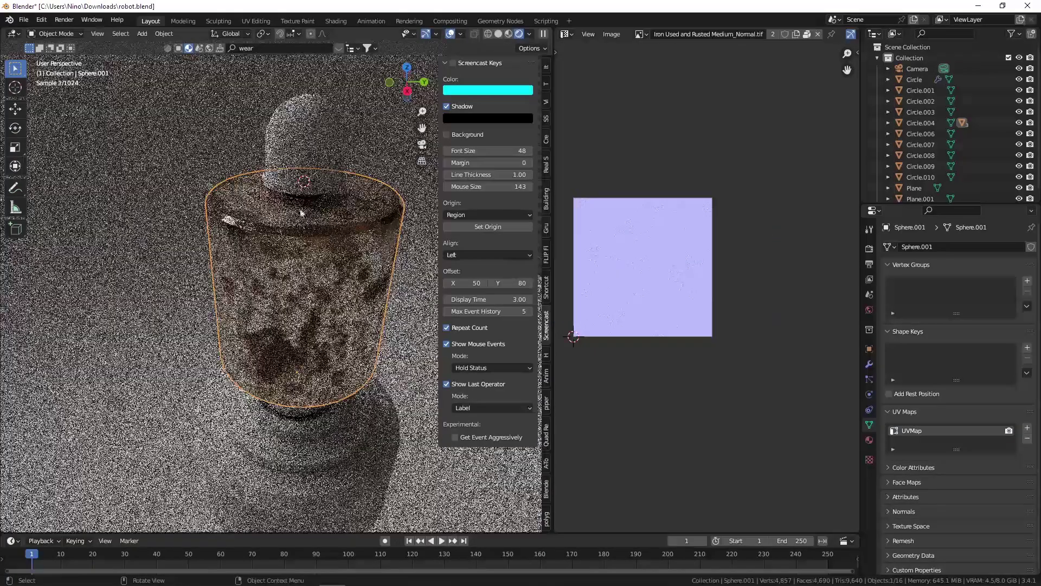
Save robot.blend and select the curved studio backdrop.
{"action": "middle_click_drag", "start_coordinate": [305, 204], "coordinate": [328, 229]}
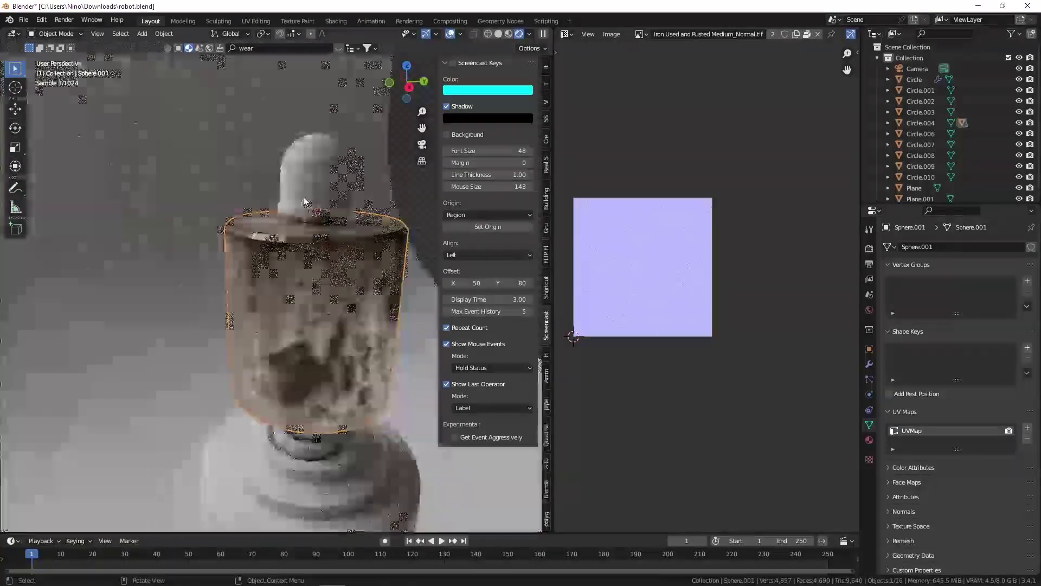
{"action": "scroll", "coordinate": [328, 229], "scroll_direction": "down", "scroll_amount": 3}
{"action": "scroll", "coordinate": [325, 227], "scroll_direction": "down", "scroll_amount": 2}
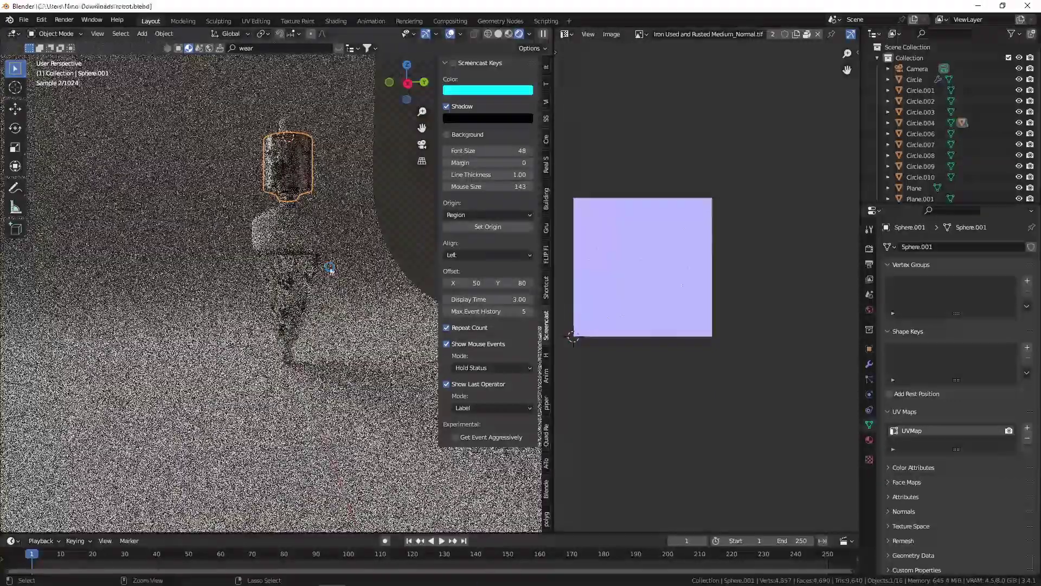
{"action": "key", "text": "ctrl+s"}
{"action": "scroll", "coordinate": [337, 268], "scroll_direction": "up", "scroll_amount": 5}
{"action": "scroll", "coordinate": [356, 274], "scroll_direction": "down", "scroll_amount": 6}
{"action": "scroll", "coordinate": [294, 232], "scroll_direction": "up", "scroll_amount": 2}
{"action": "scroll", "coordinate": [288, 297], "scroll_direction": "down", "scroll_amount": 1}
{"action": "left_click", "coordinate": [283, 286]}
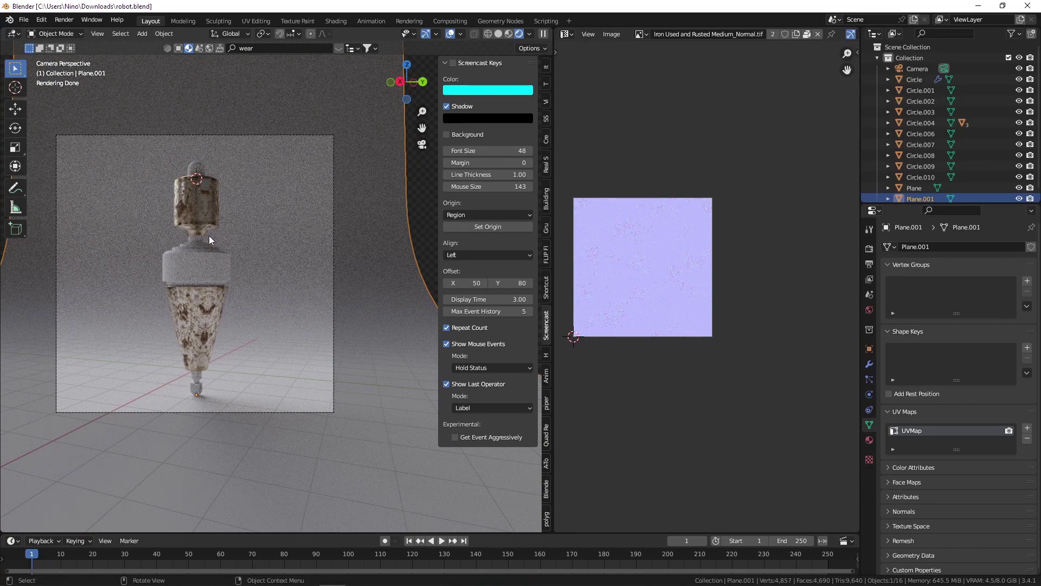
{"action": "scroll", "coordinate": [211, 226], "scroll_direction": "up", "scroll_amount": 8}
Bevel the head cylinder's lower edges, then select the backdrop plane and save robot.blend.
{"action": "left_click", "coordinate": [188, 201]}
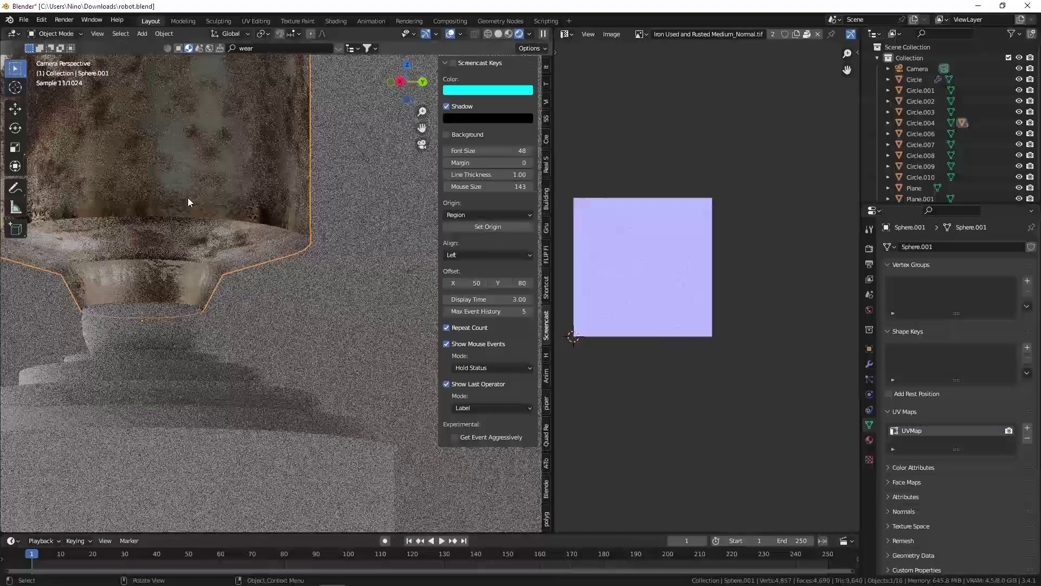
{"action": "key", "text": "Tab"}
{"action": "key", "text": "alt+a"}
{"action": "middle_click_drag", "start_coordinate": [188, 201], "coordinate": [241, 101]}
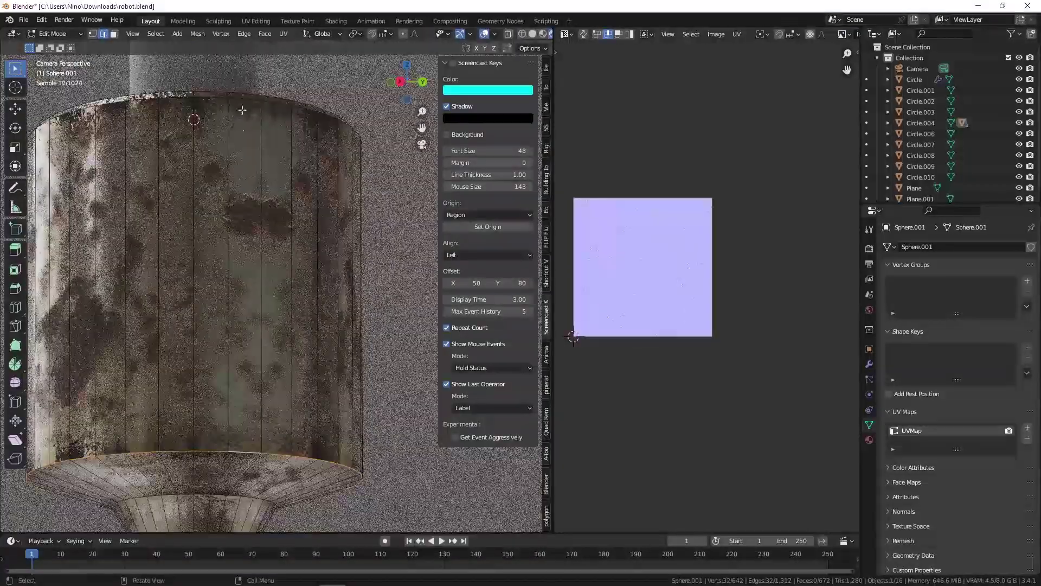
{"action": "scroll", "coordinate": [279, 427], "scroll_direction": "up", "scroll_amount": 3}
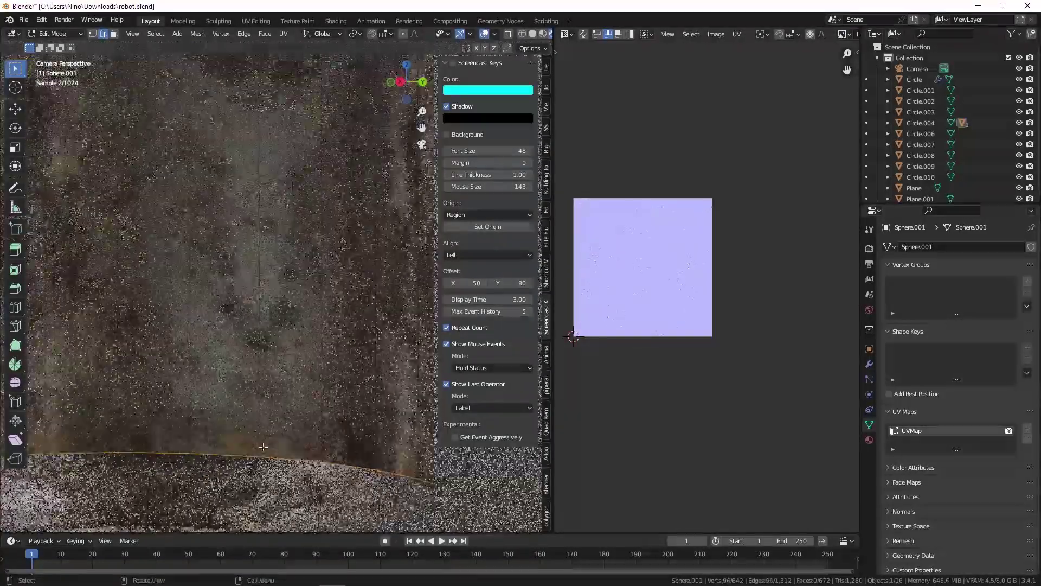
{"action": "key", "text": "ctrl+b"}
{"action": "scroll", "coordinate": [281, 429], "scroll_direction": "down", "scroll_amount": 10}
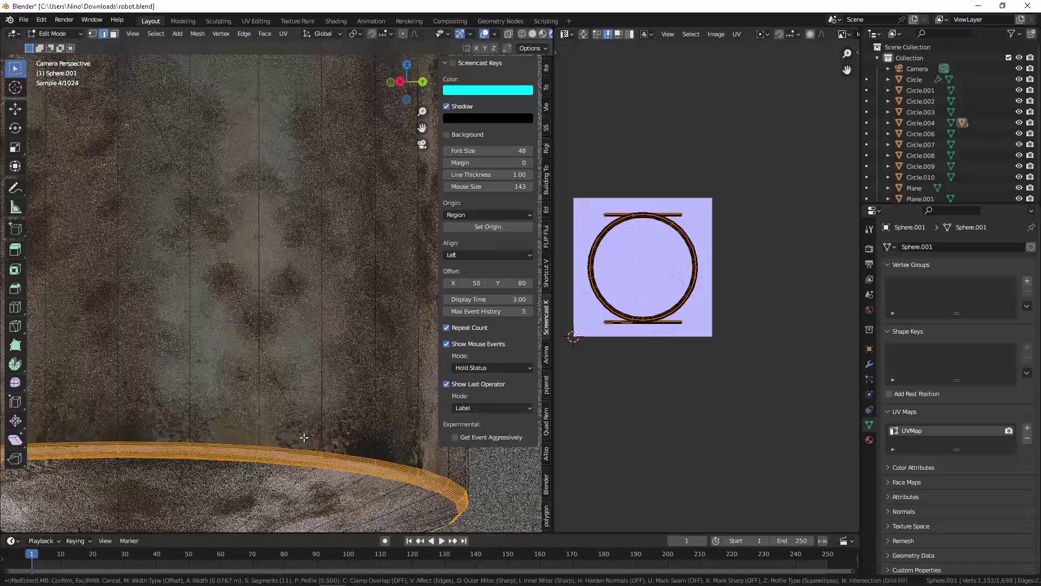
{"action": "left_click", "coordinate": [304, 437]}
{"action": "key", "text": "Tab"}
{"action": "scroll", "coordinate": [304, 437], "scroll_direction": "down", "scroll_amount": 5}
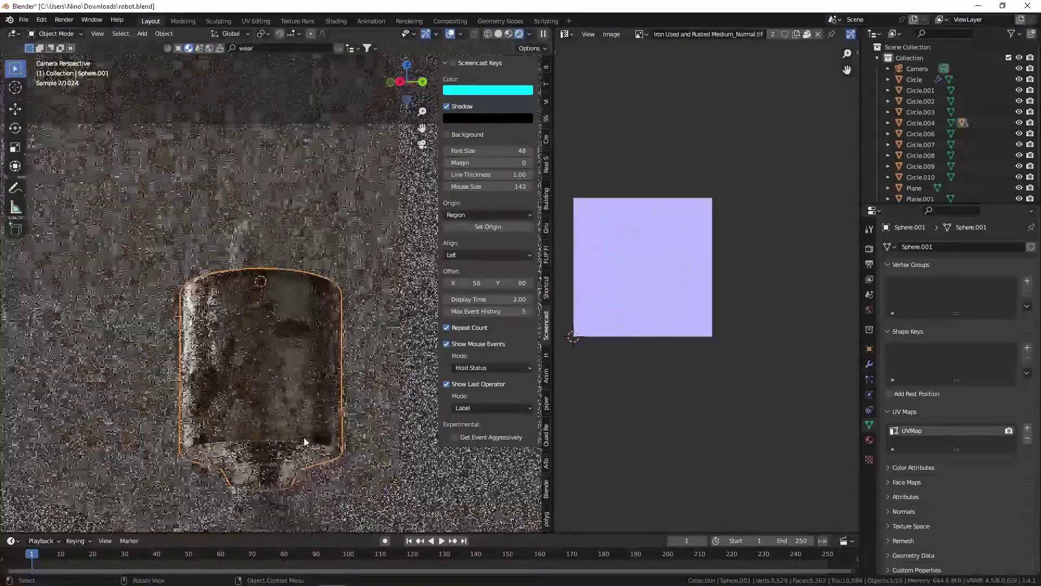
{"action": "left_click", "coordinate": [317, 348]}
{"action": "scroll", "coordinate": [331, 378], "scroll_direction": "down", "scroll_amount": 4}
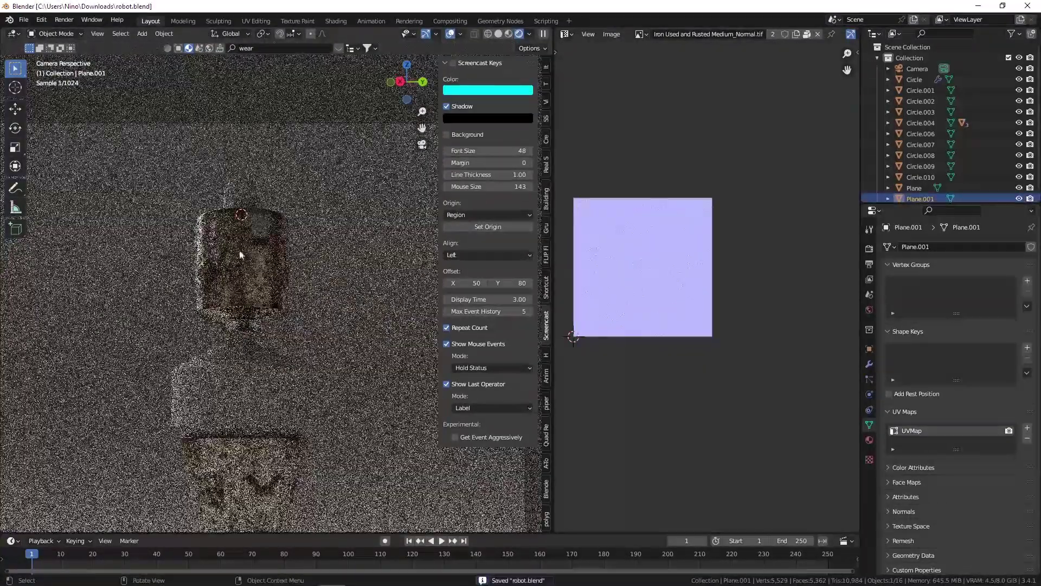
{"action": "key", "text": "ctrl+s"}
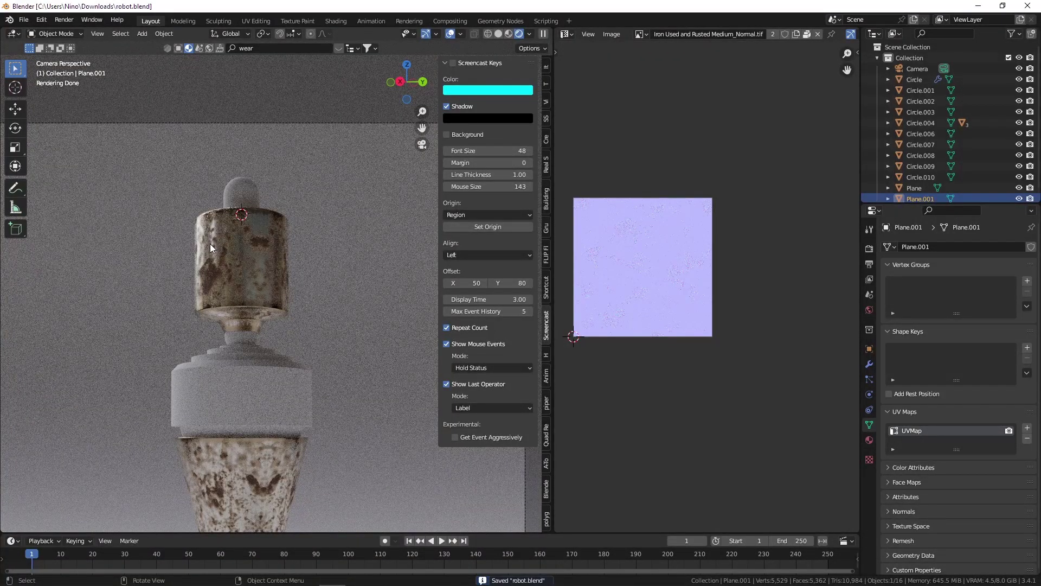
{"action": "scroll", "coordinate": [217, 255], "scroll_direction": "down", "scroll_amount": 2}
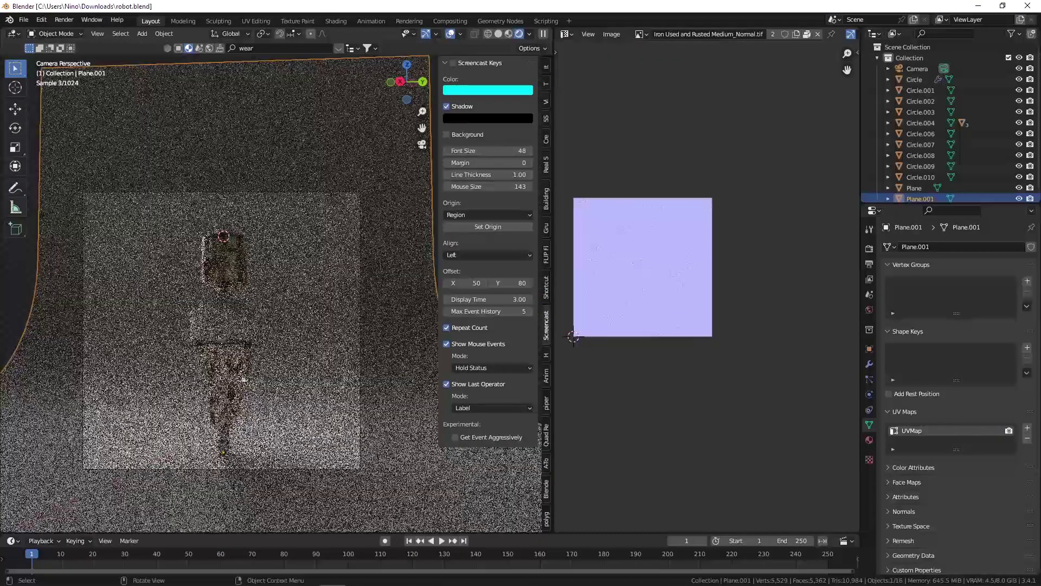
Select the small neck sphere, switch to solid shading and save the file.
{"action": "middle_click_drag", "start_coordinate": [252, 395], "coordinate": [232, 348]}
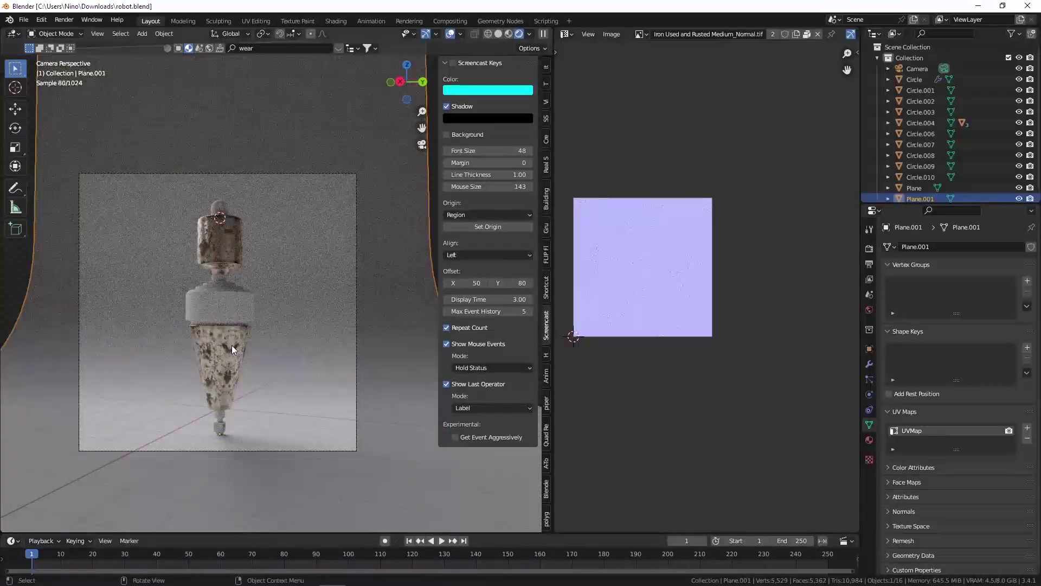
{"action": "left_click", "coordinate": [218, 308]}
{"action": "scroll", "coordinate": [217, 305], "scroll_direction": "up", "scroll_amount": 3}
{"action": "left_click", "coordinate": [219, 264]}
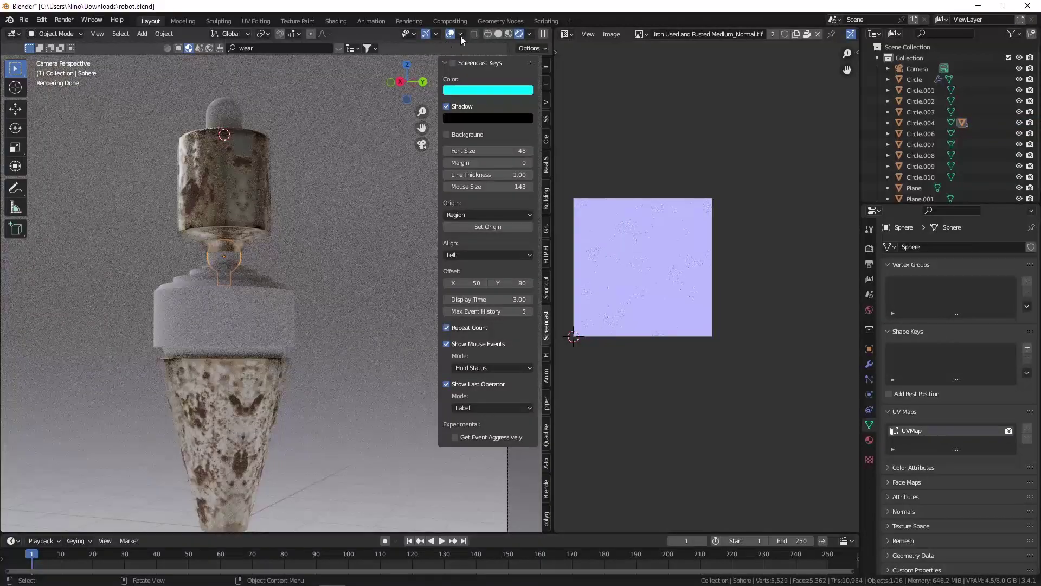
{"action": "left_click", "coordinate": [499, 32]}
{"action": "key", "text": "ctrl+s"}
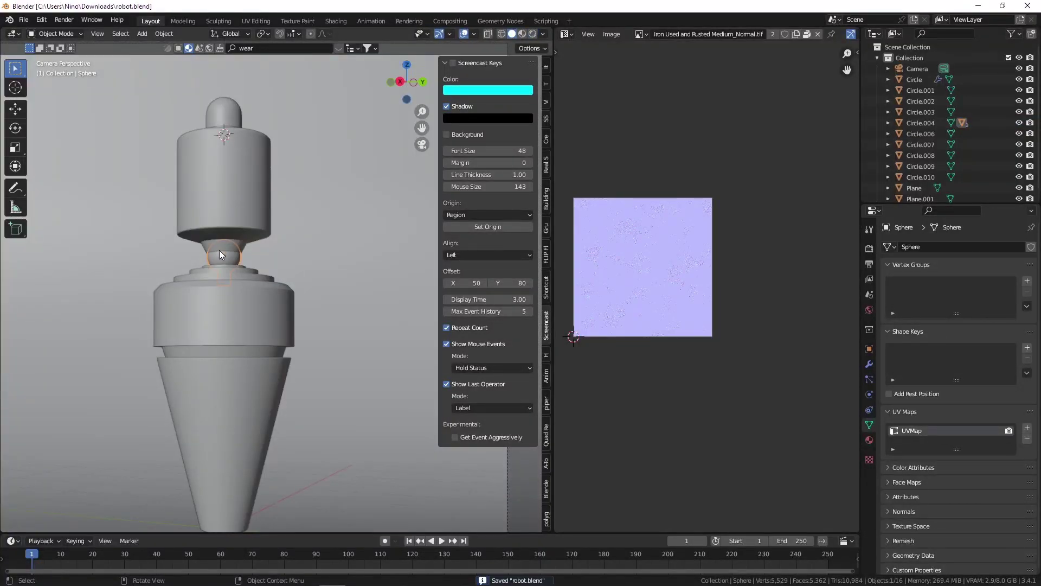
{"action": "scroll", "coordinate": [220, 252], "scroll_direction": "down", "scroll_amount": 3}
{"action": "middle_click_drag", "start_coordinate": [276, 238], "coordinate": [130, 336]}
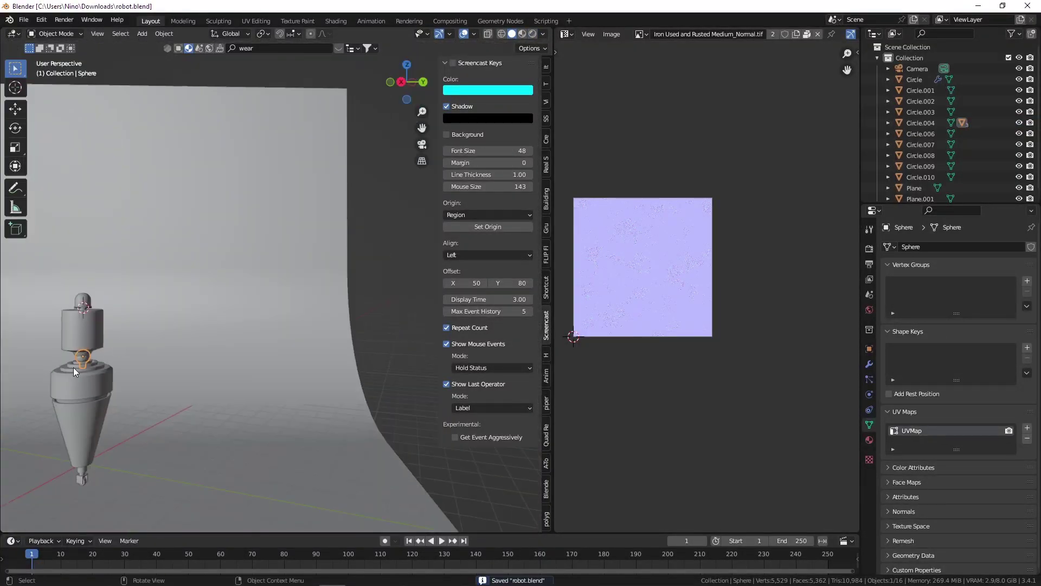
{"action": "middle_click_drag", "start_coordinate": [72, 365], "coordinate": [159, 328], "text": "shift"}
{"action": "scroll", "coordinate": [195, 300], "scroll_direction": "up", "scroll_amount": 3}
{"action": "scroll", "coordinate": [210, 306], "scroll_direction": "up", "scroll_amount": 3}
{"action": "middle_click_drag", "start_coordinate": [210, 307], "coordinate": [195, 299], "text": "shift"}
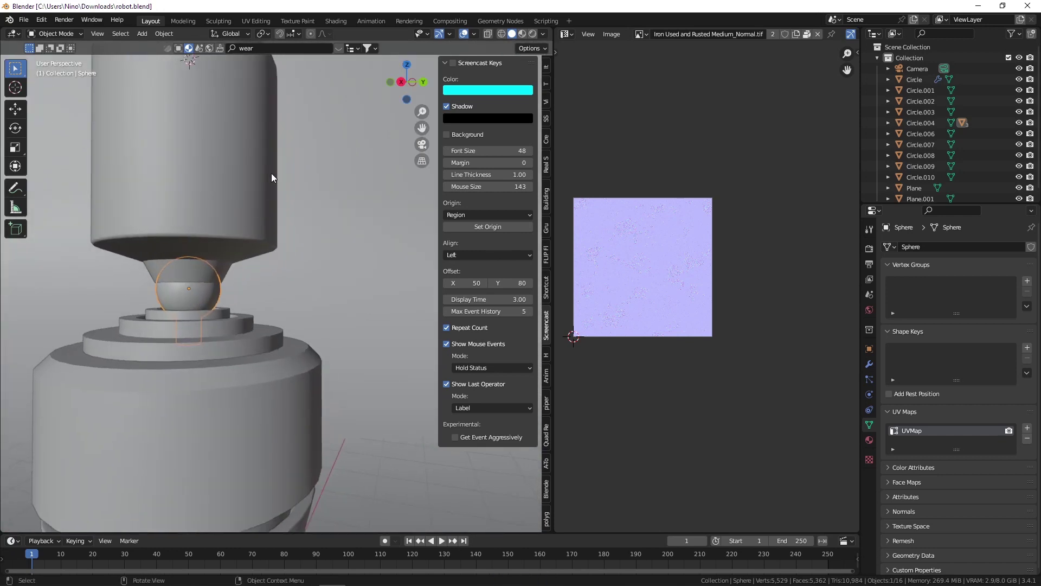
Search BlenderKit for 'metal', then 'cobalt', apply Metals with imperfections, and preview rendered.
{"action": "left_click", "coordinate": [340, 47]}
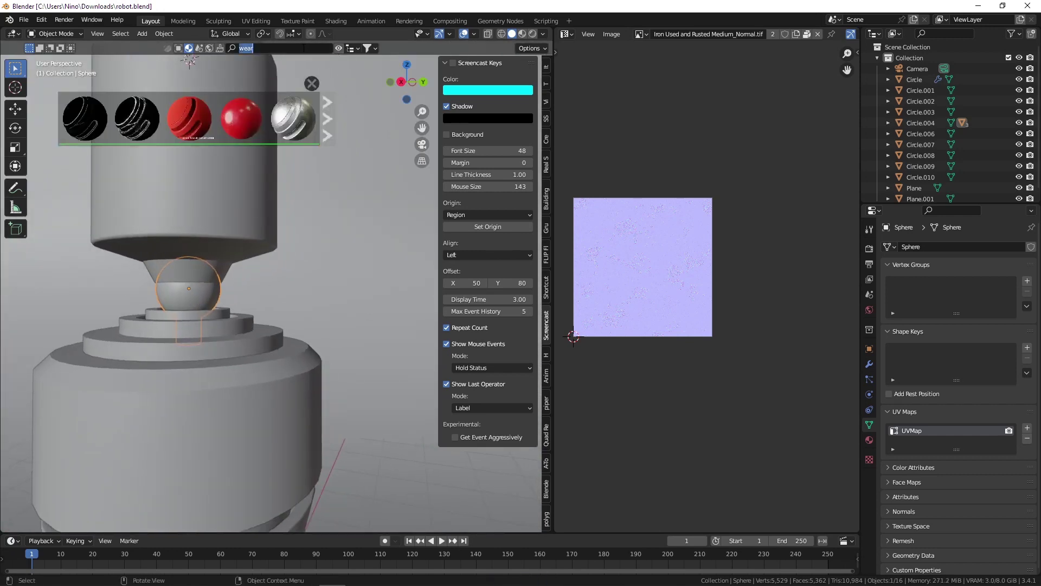
{"action": "type", "text": "metal"}
{"action": "key", "text": "Return"}
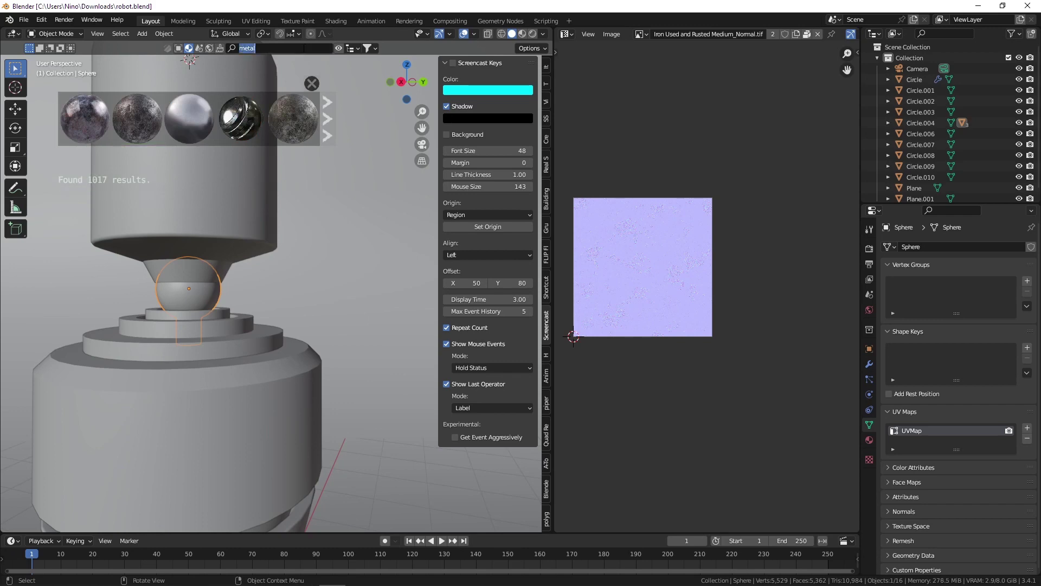
{"action": "type", "text": "cobalt"}
{"action": "key", "text": "Return"}
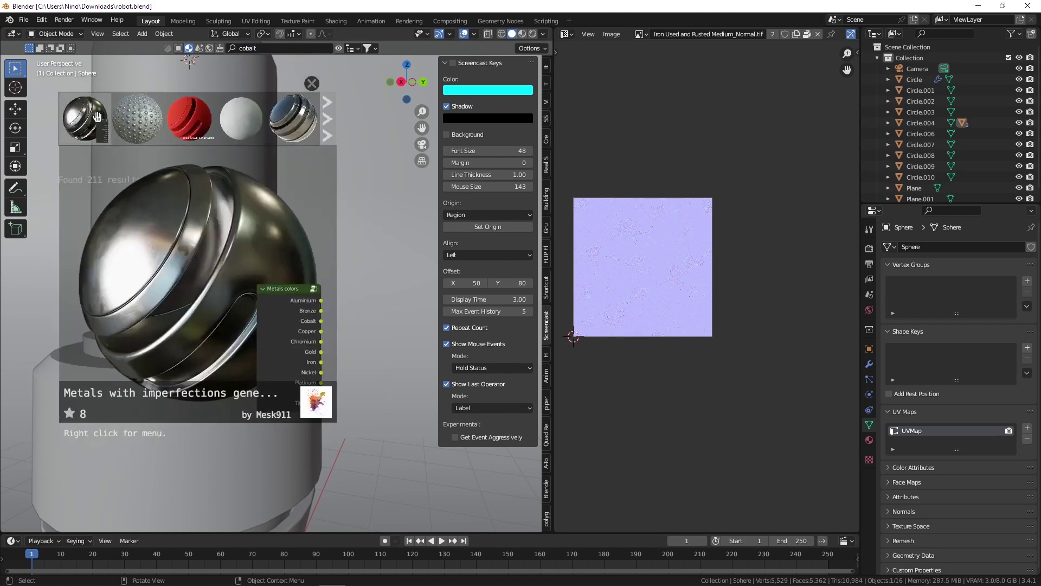
{"action": "left_click", "coordinate": [96, 116]}
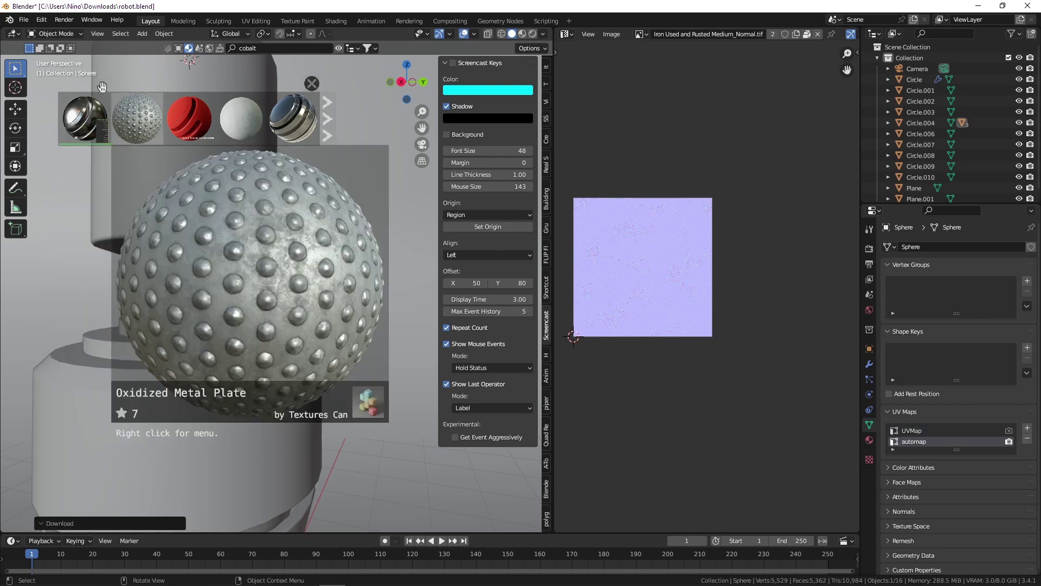
{"action": "key", "text": "z"}
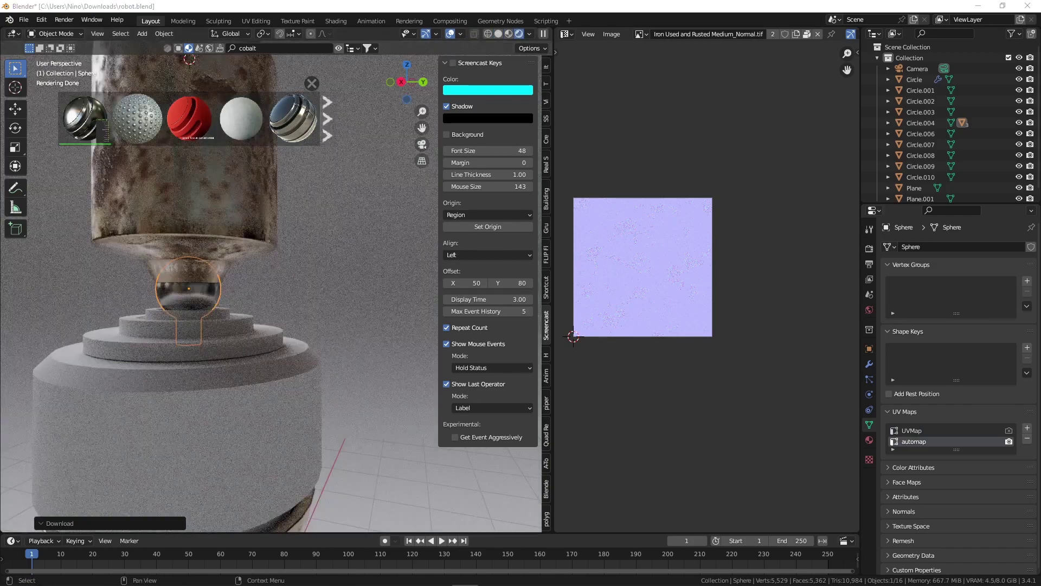
Link the neck sphere's chrome material onto the ring Circle.001 at the cone's top.
{"action": "left_click", "coordinate": [227, 279]}
{"action": "middle_click_drag", "start_coordinate": [227, 278], "coordinate": [184, 421]}
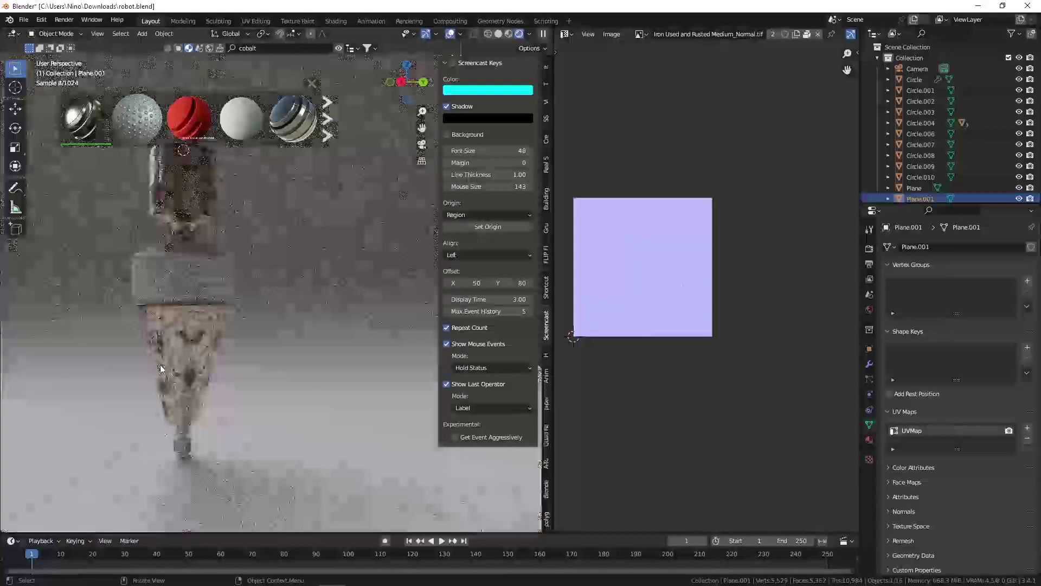
{"action": "key", "text": "ctrl+s"}
{"action": "mouse_move", "coordinate": [177, 383]}
{"action": "middle_mouse_down"}
{"action": "mouse_move", "coordinate": [166, 299]}
{"action": "mouse_move", "coordinate": [177, 388]}
{"action": "middle_mouse_up"}
{"action": "left_click", "coordinate": [180, 385]}
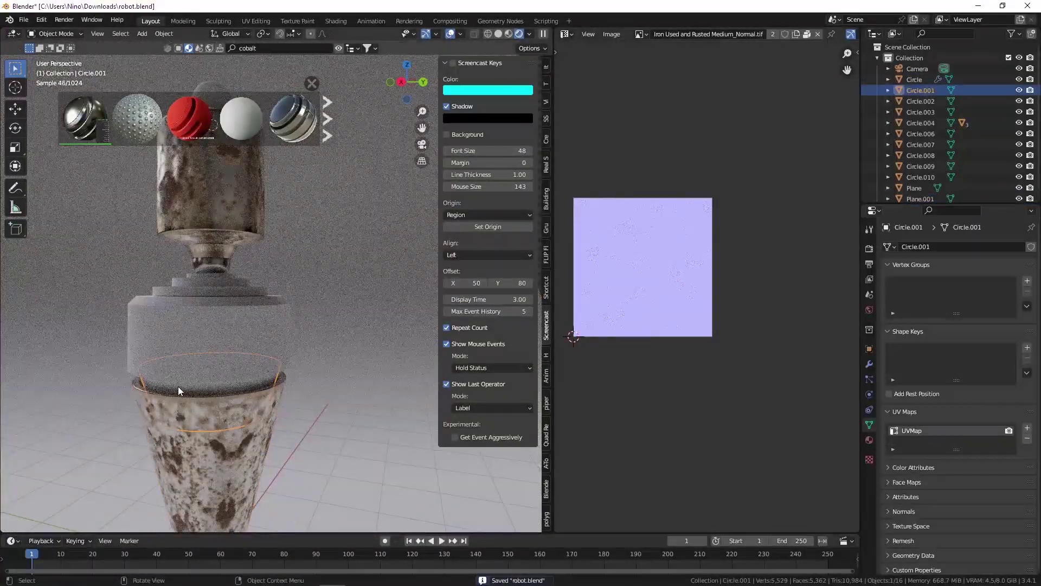
{"action": "left_click", "coordinate": [210, 263]}
{"action": "key", "text": "ctrl+l"}
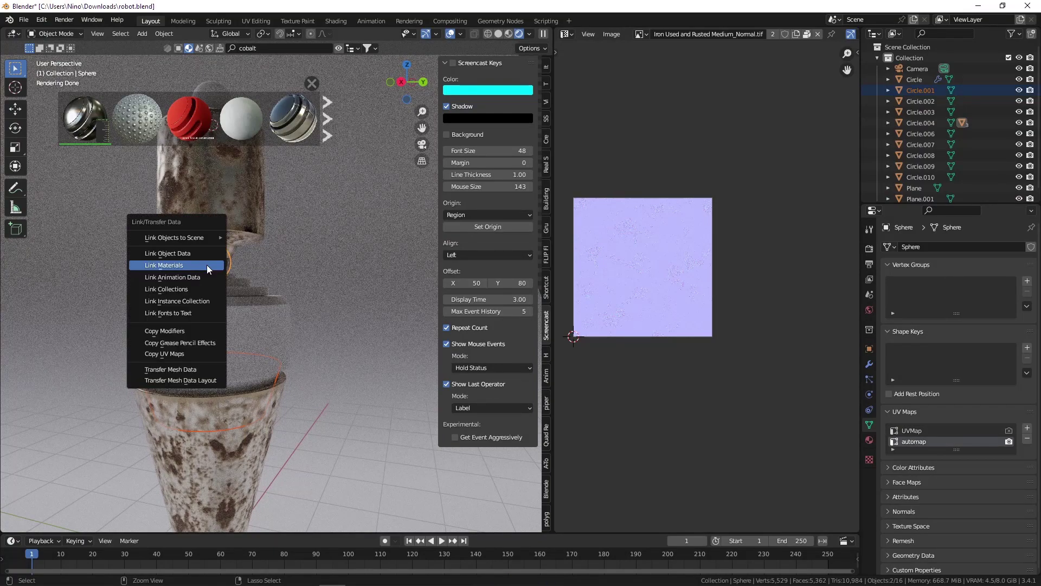
{"action": "left_click", "coordinate": [210, 265]}
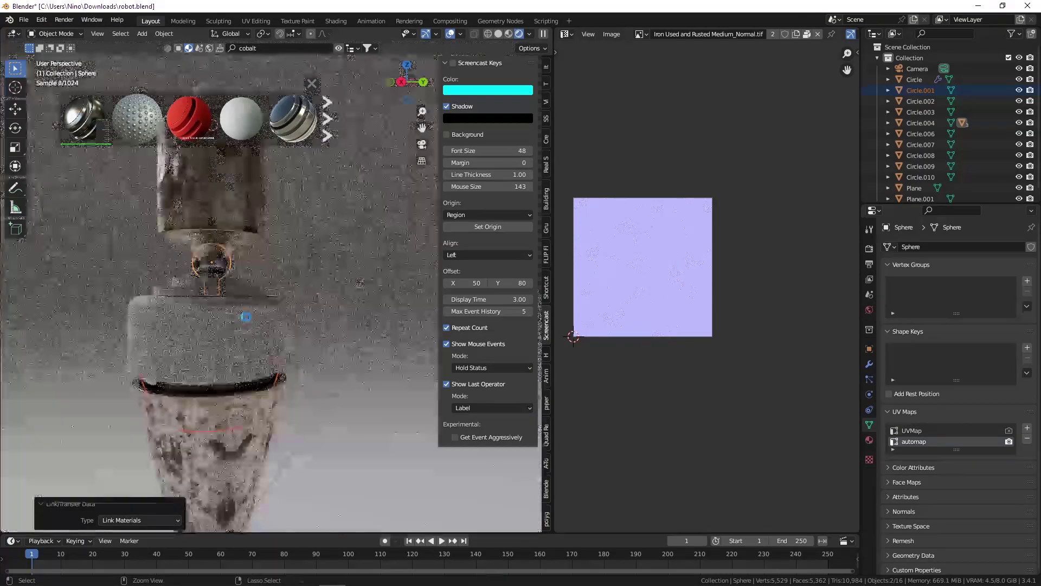
Check the chrome ring on the re-rendered robot through the scene camera.
{"action": "left_click", "coordinate": [303, 268]}
{"action": "middle_click_drag", "start_coordinate": [306, 264], "coordinate": [236, 278]}
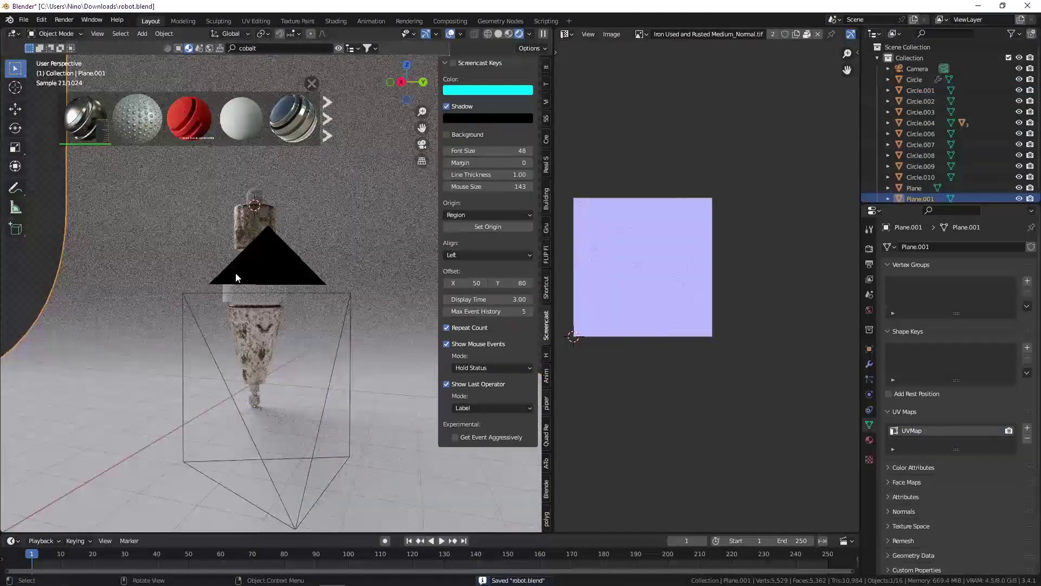
{"action": "key", "text": "KP_0"}
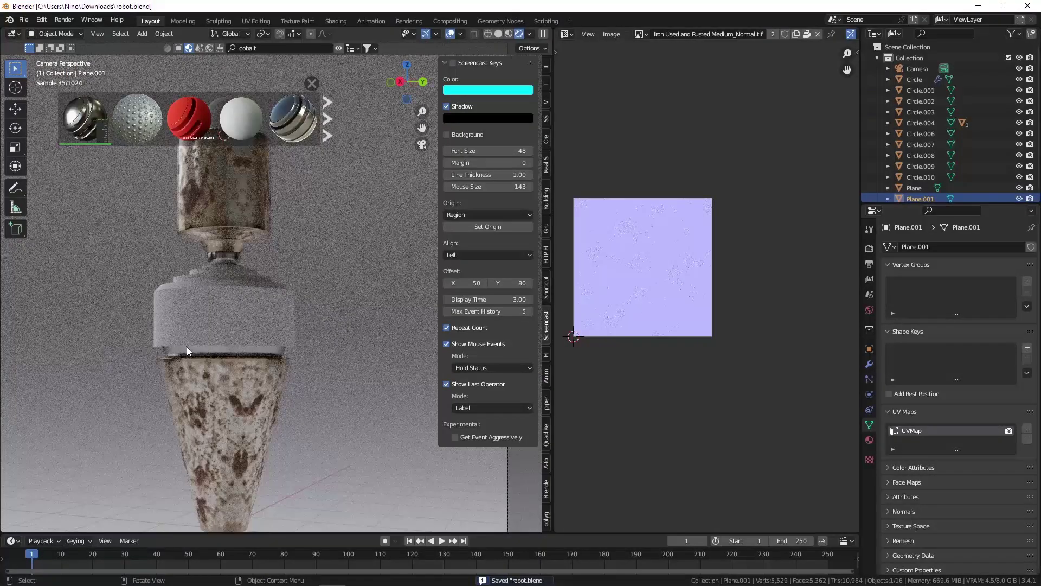
{"action": "left_click", "coordinate": [187, 347]}
{"action": "left_click", "coordinate": [352, 298]}
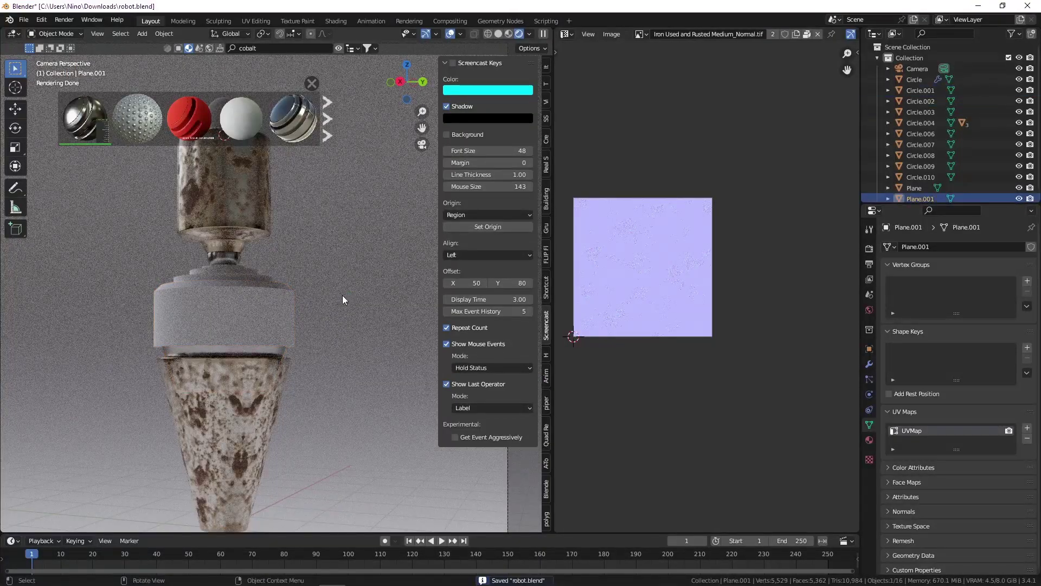
{"action": "middle_click_drag", "start_coordinate": [311, 289], "coordinate": [245, 341]}
{"action": "left_click", "coordinate": [178, 387]}
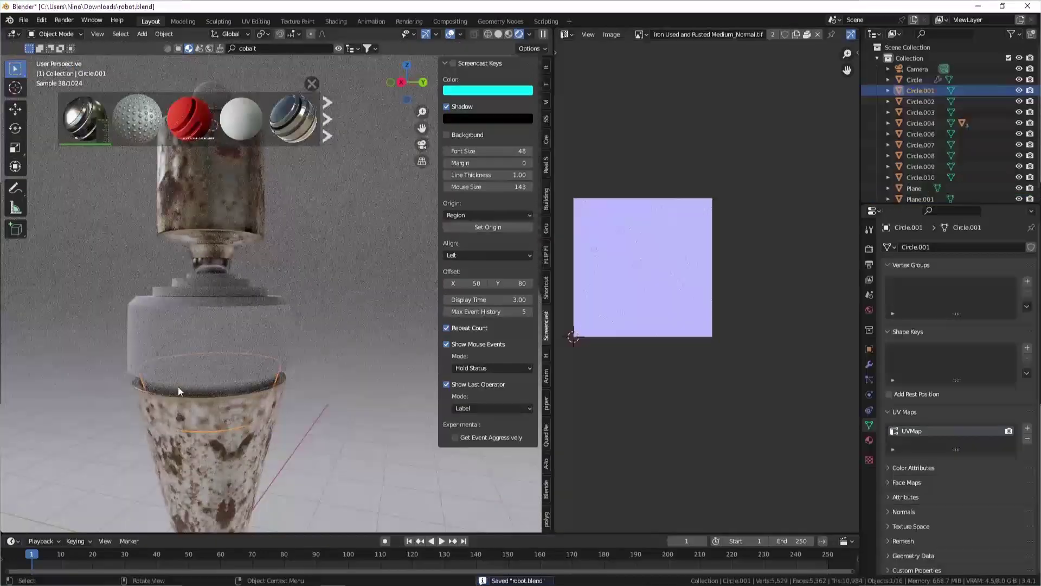